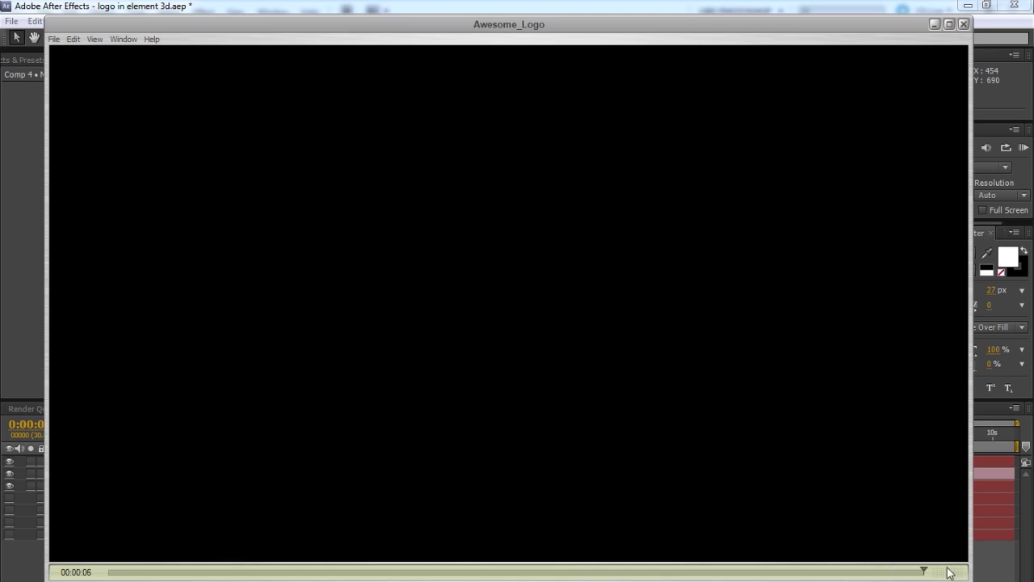
# Scrub through the finished metallic AWESOME LOGO preview to the end of the animation
pyautogui.moveTo(923, 570); pyautogui.dragTo(499, 571)
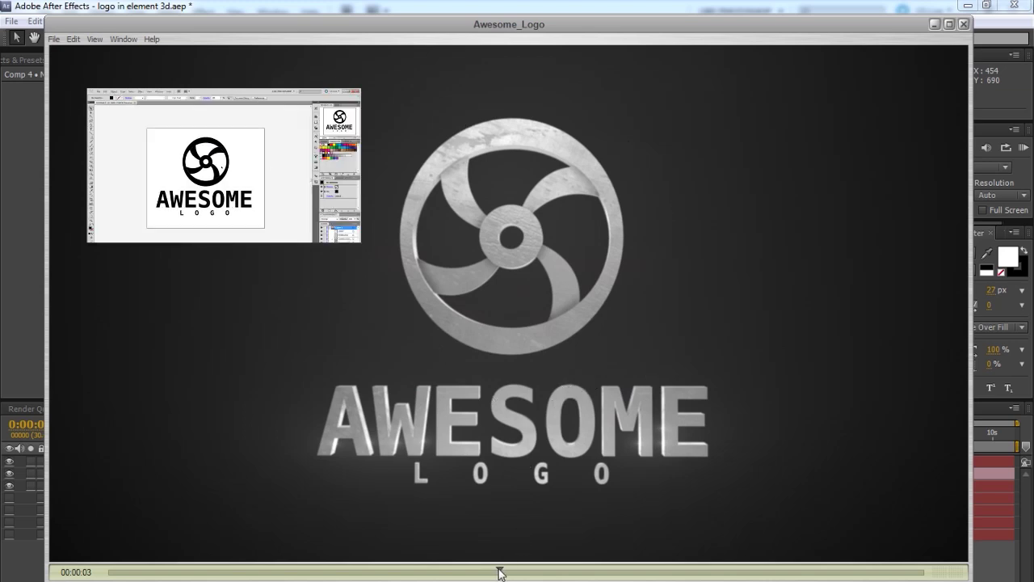
pyautogui.moveTo(500, 573); pyautogui.dragTo(540, 573)
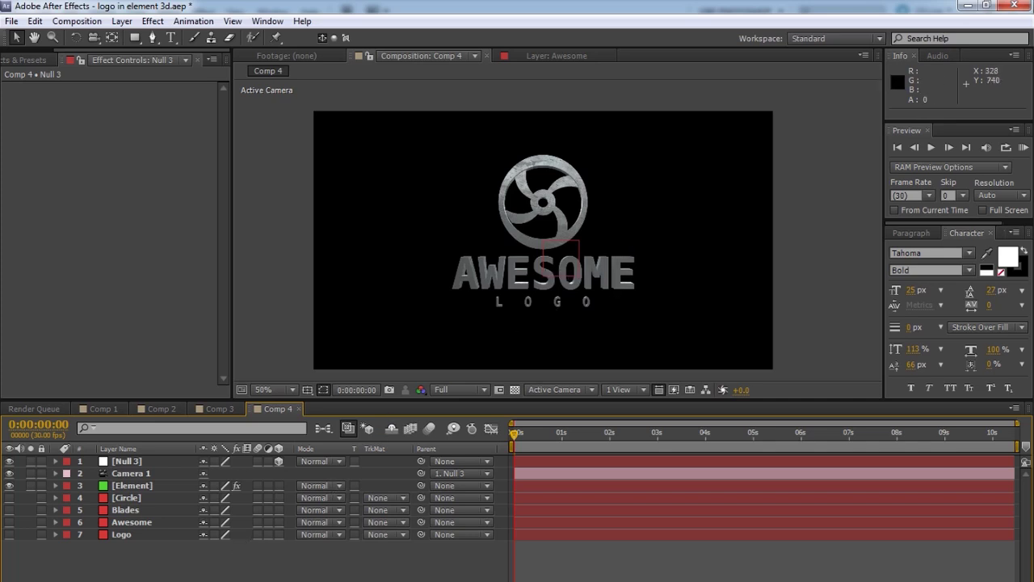
# Select Null 3 and turn on the title/action safe guides
pyautogui.click(132, 486)
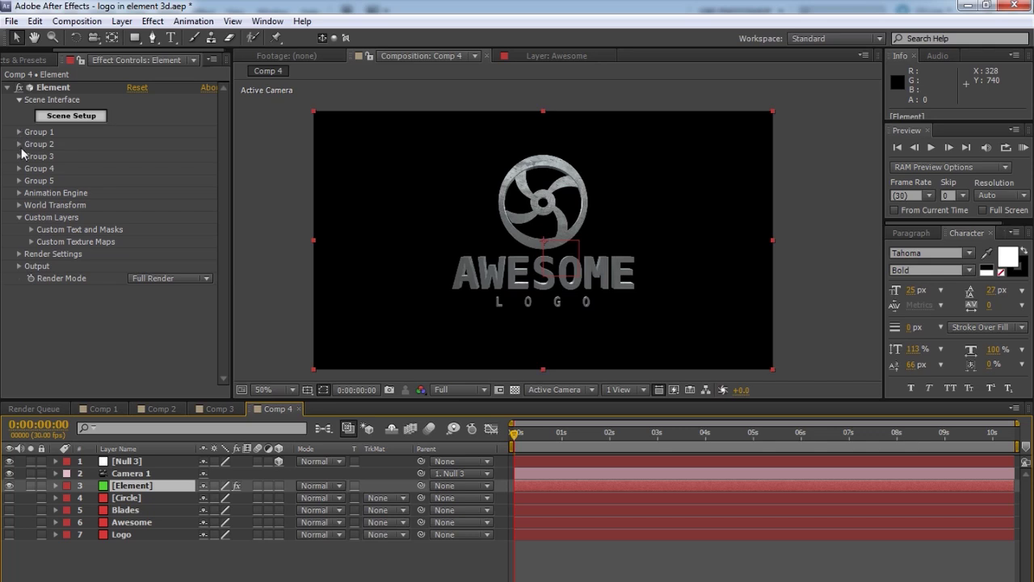
pyautogui.click(137, 462)
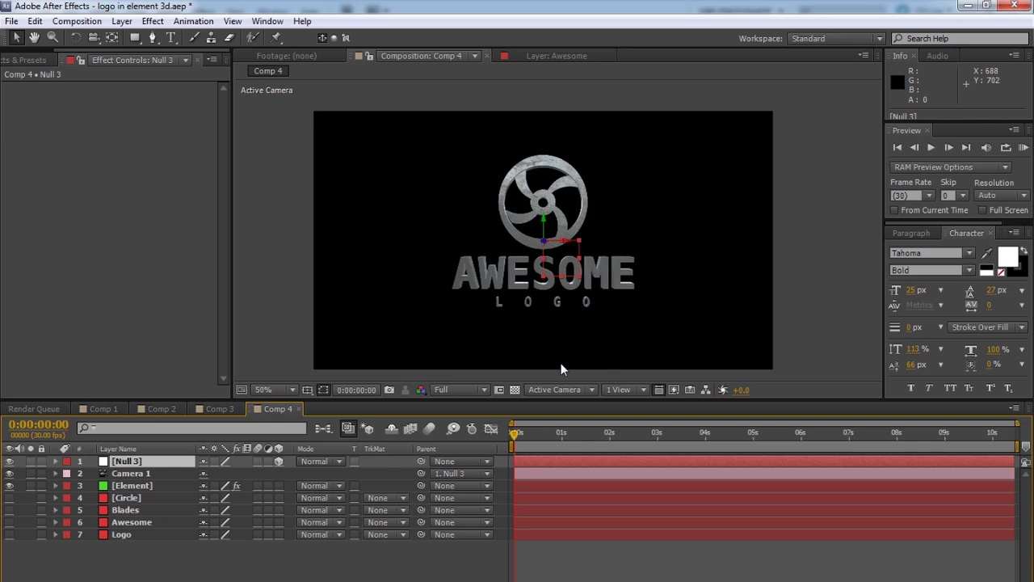
pyautogui.press("'")
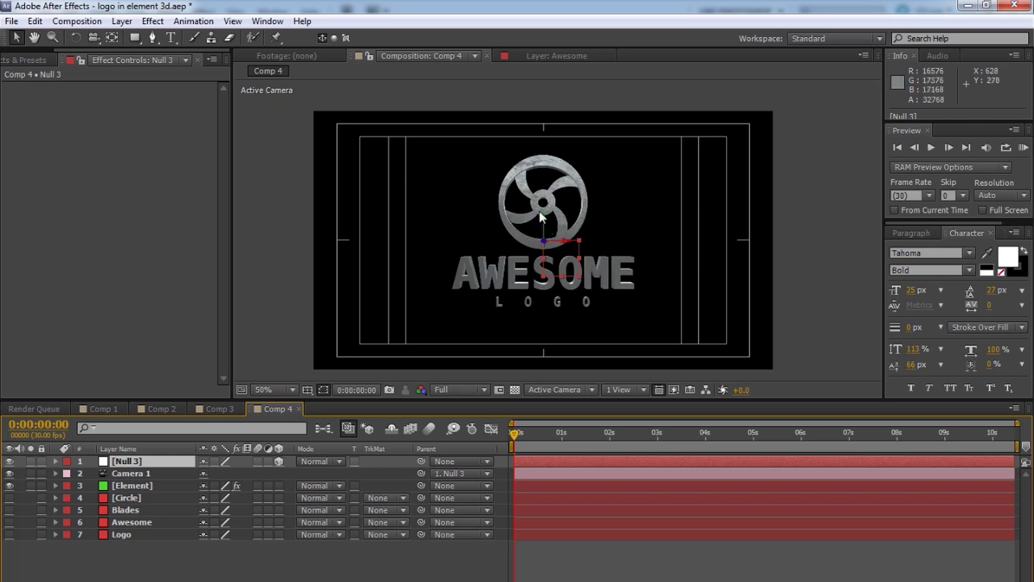
# Drag Null 3 down on its Y axis so the logo sits higher, then reselect the Element layer
pyautogui.moveTo(544, 229); pyautogui.dragTo(546, 290)
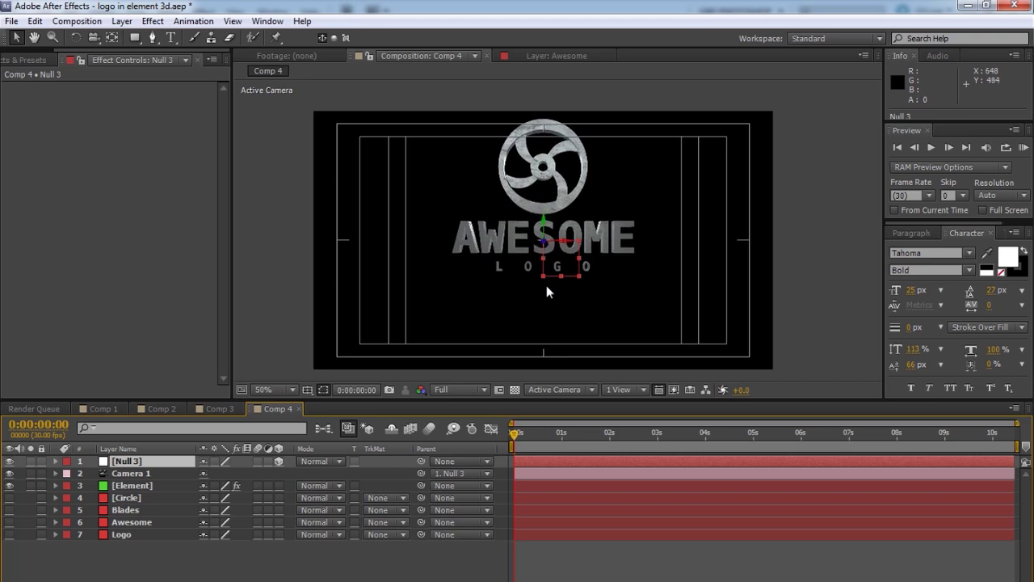
pyautogui.click(546, 274)
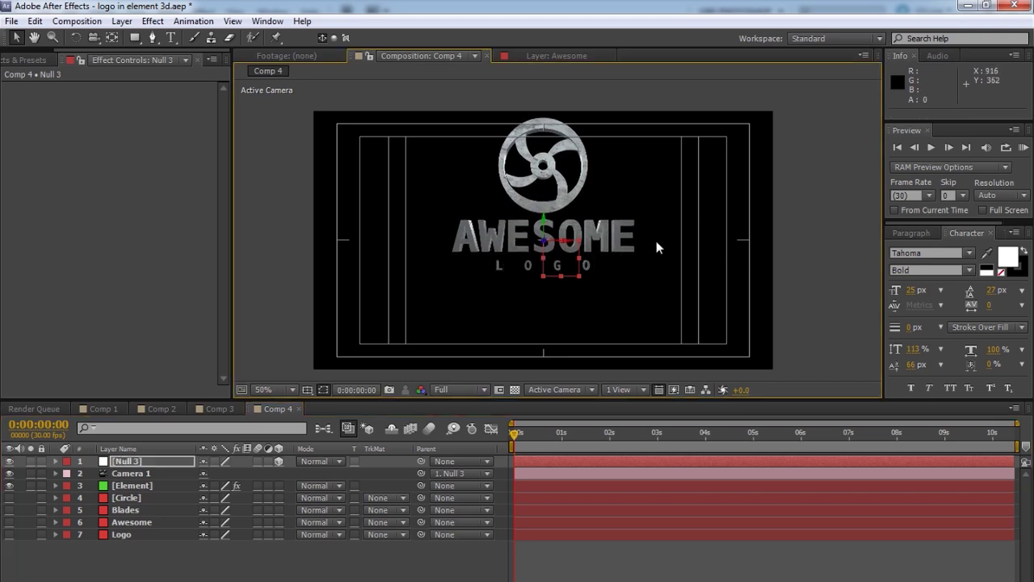
pyautogui.click(377, 554)
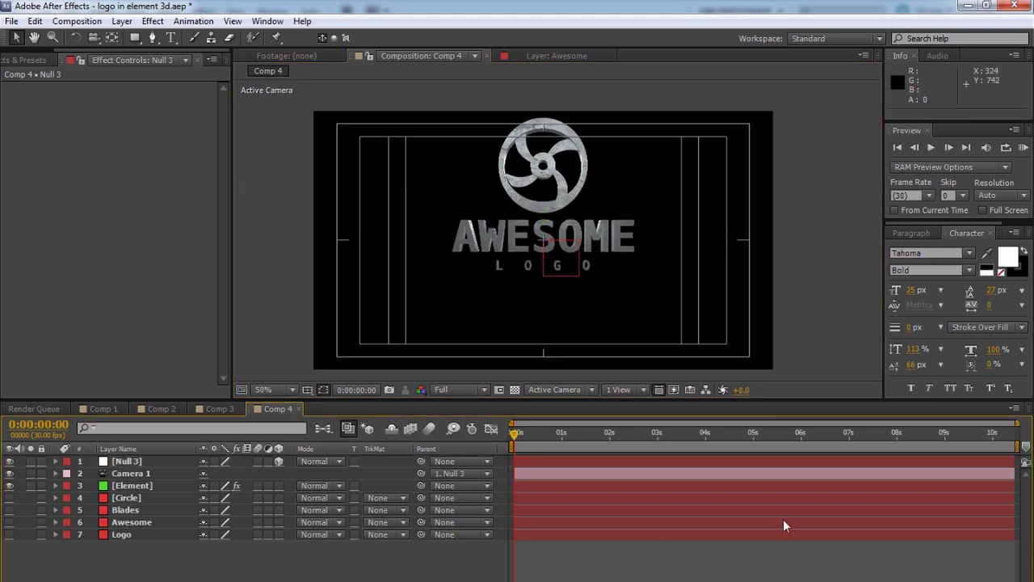
pyautogui.click(133, 486)
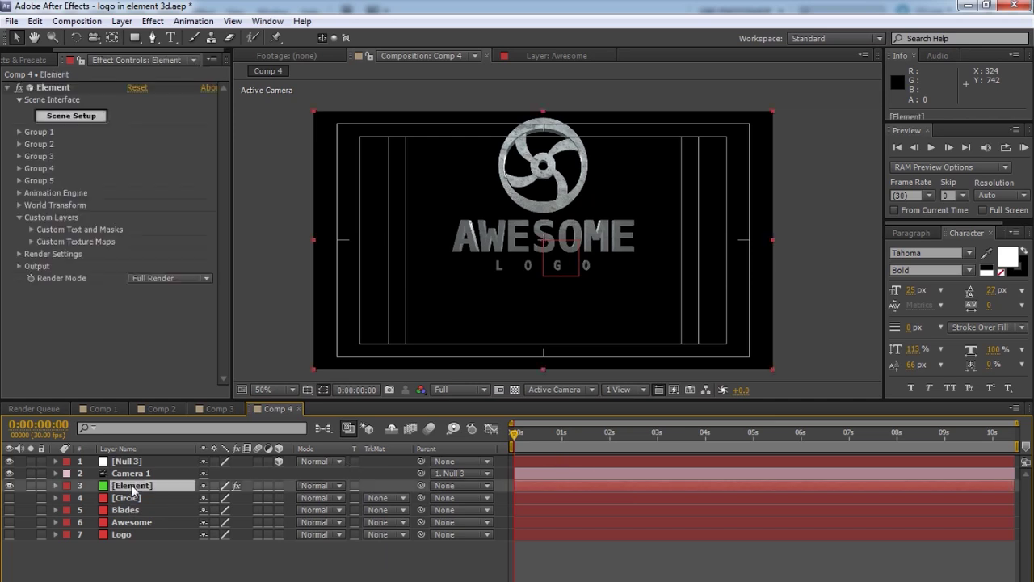
# Expand Group 2 and keyframe Position XY, Position Z and Rotation X/Y/Z at one second
pyautogui.click(19, 144)
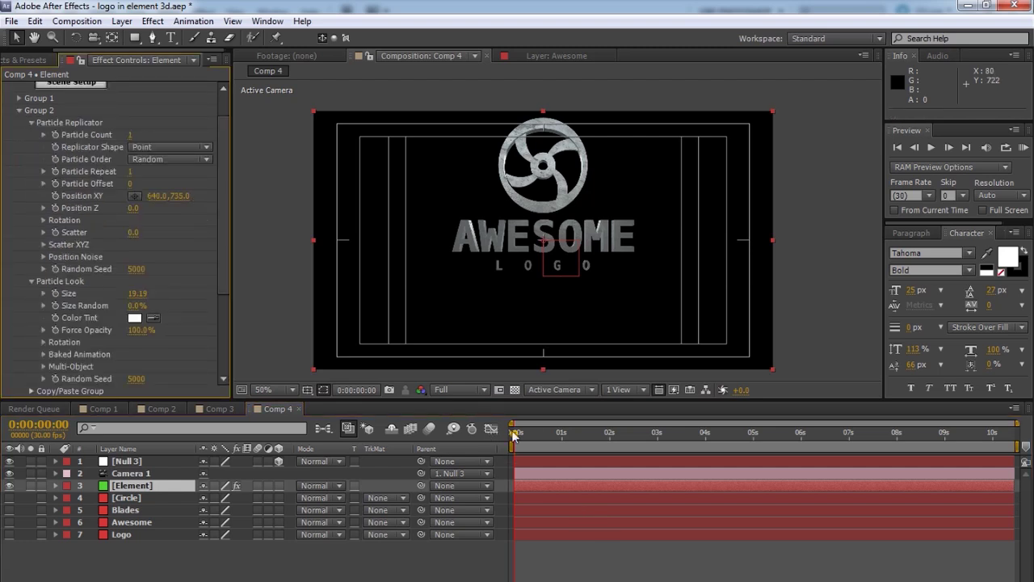
pyautogui.moveTo(514, 436); pyautogui.dragTo(563, 444)
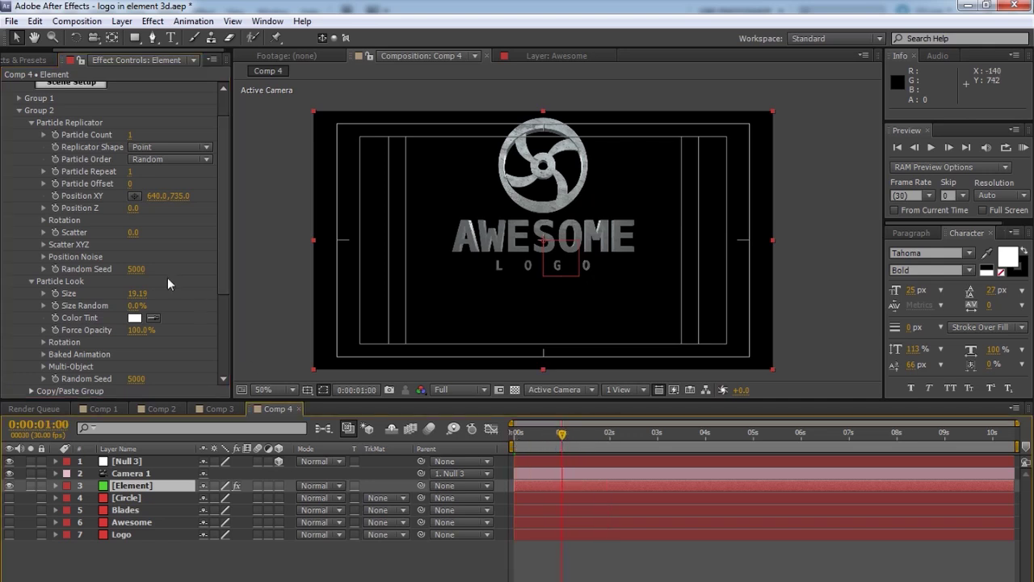
pyautogui.click(56, 200)
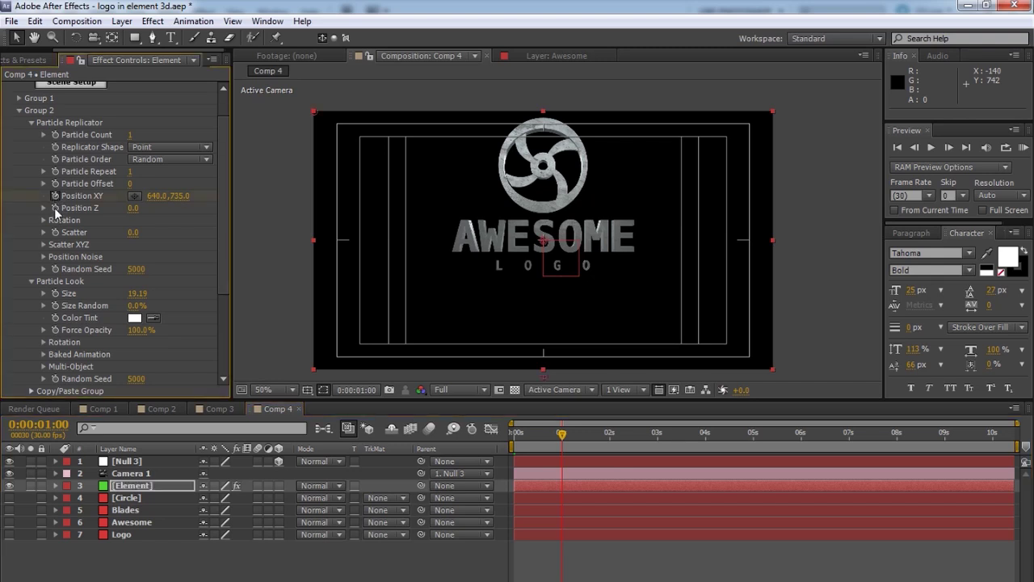
pyautogui.click(55, 209)
pyautogui.click(43, 219)
pyautogui.click(68, 232)
pyautogui.click(68, 244)
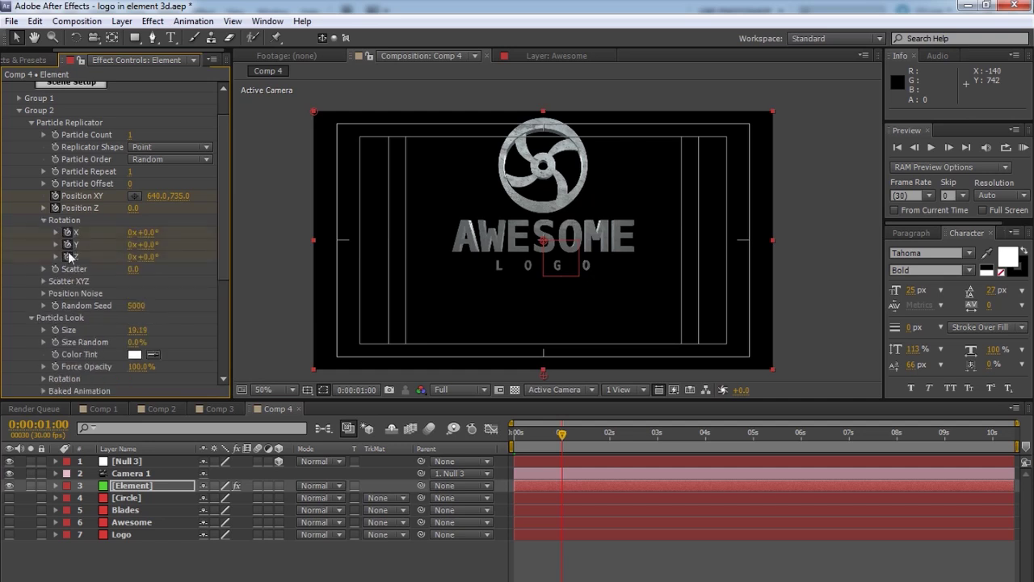
pyautogui.click(67, 256)
# At frame 0, set Group 2's Rotation X to 90° and Y to -180°
pyautogui.moveTo(562, 434); pyautogui.dragTo(511, 447)
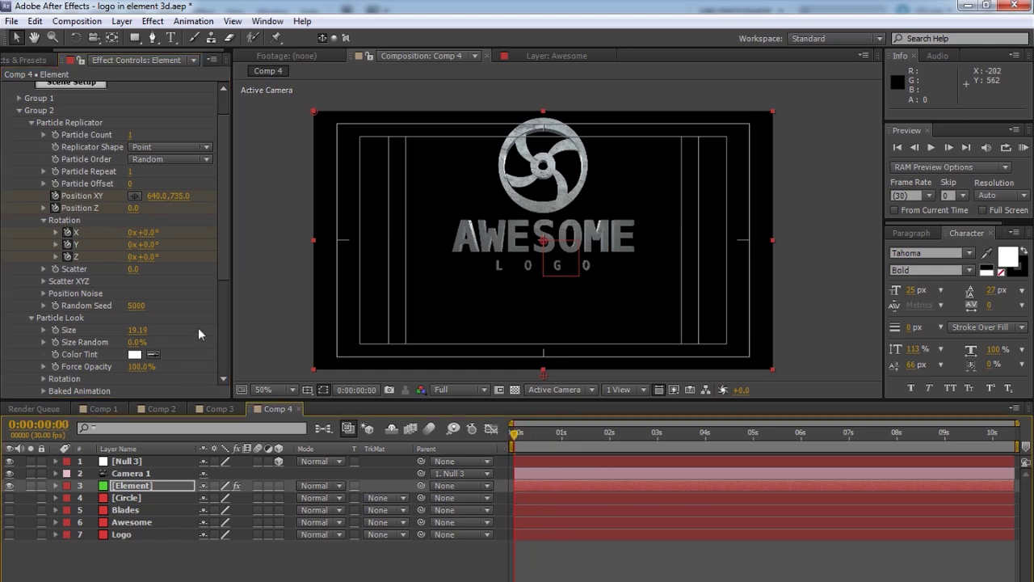
pyautogui.click(162, 270)
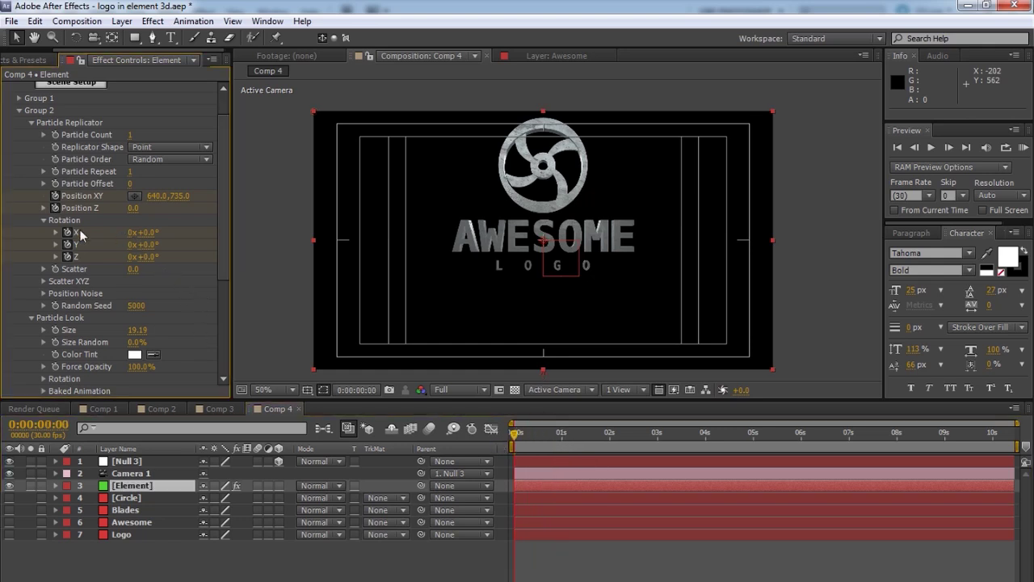
pyautogui.click(151, 233)
pyautogui.click(148, 245)
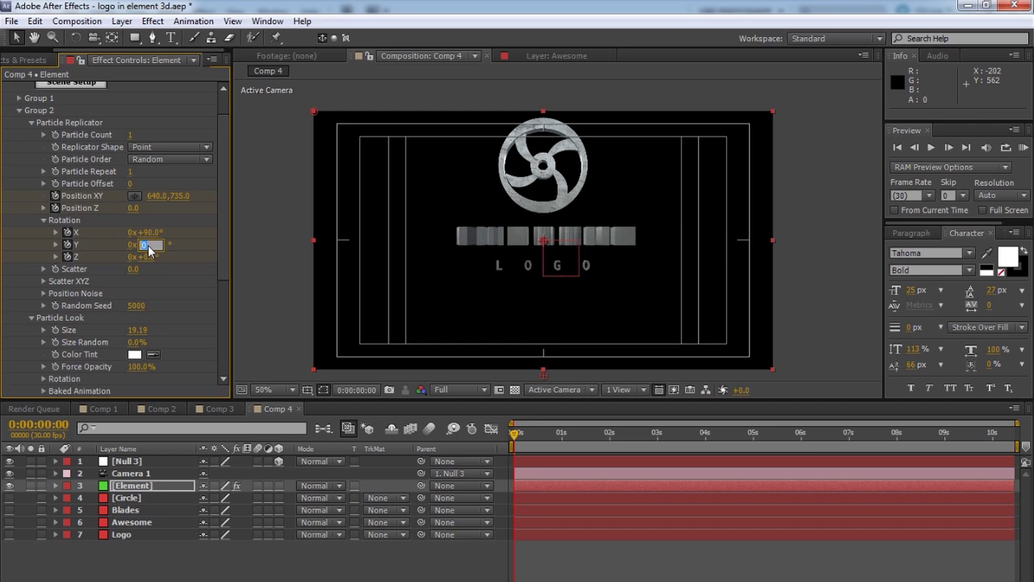
pyautogui.write('-180')
pyautogui.press('Return')
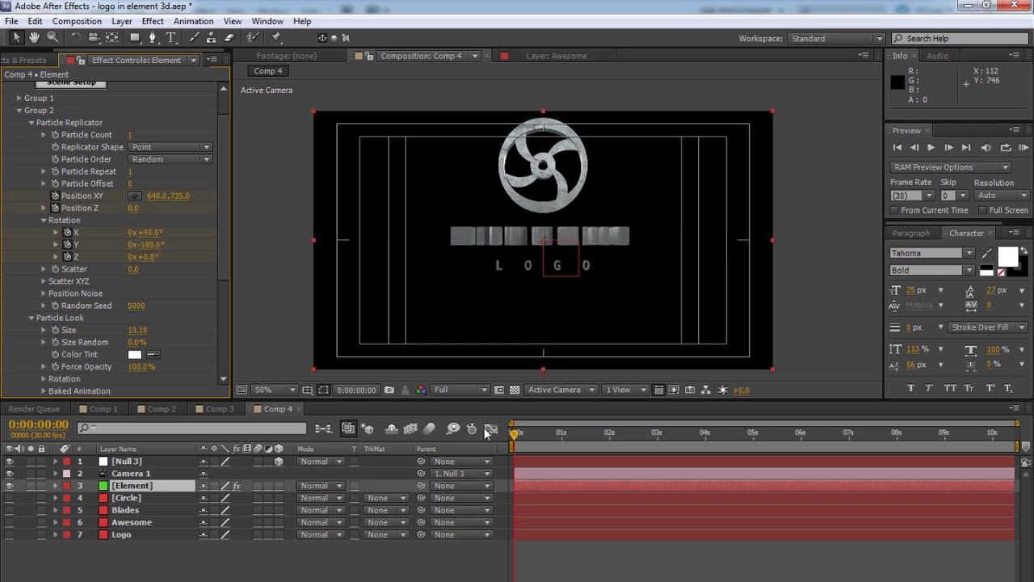
pyautogui.moveTo(518, 436); pyautogui.dragTo(501, 451)
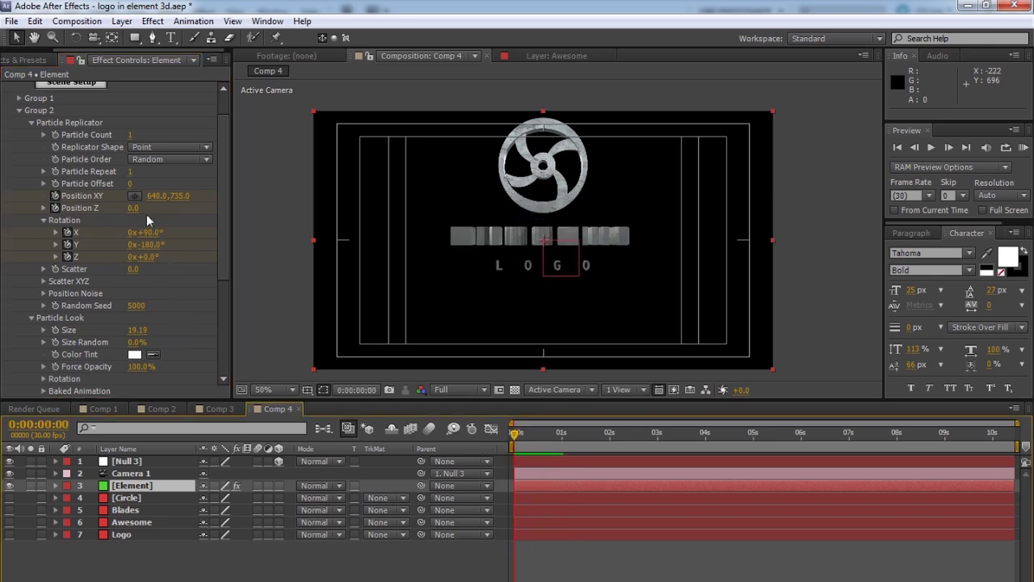
# Push Group 2's starting Position Z to -2570 and preview the text flying in
pyautogui.moveTo(128, 210); pyautogui.dragTo(4, 224)
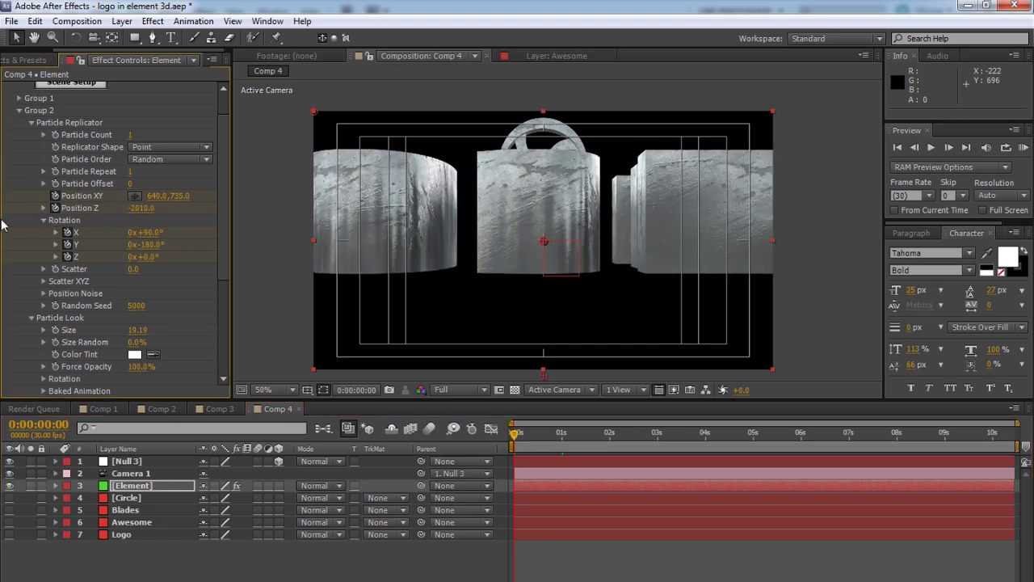
pyautogui.moveTo(144, 210); pyautogui.dragTo(130, 211)
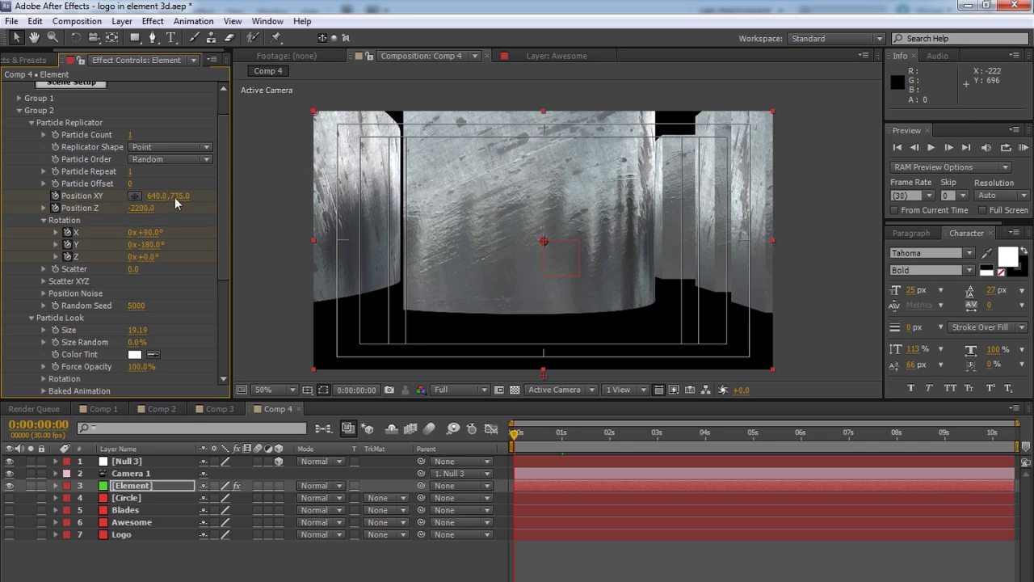
pyautogui.moveTo(177, 196); pyautogui.dragTo(187, 196)
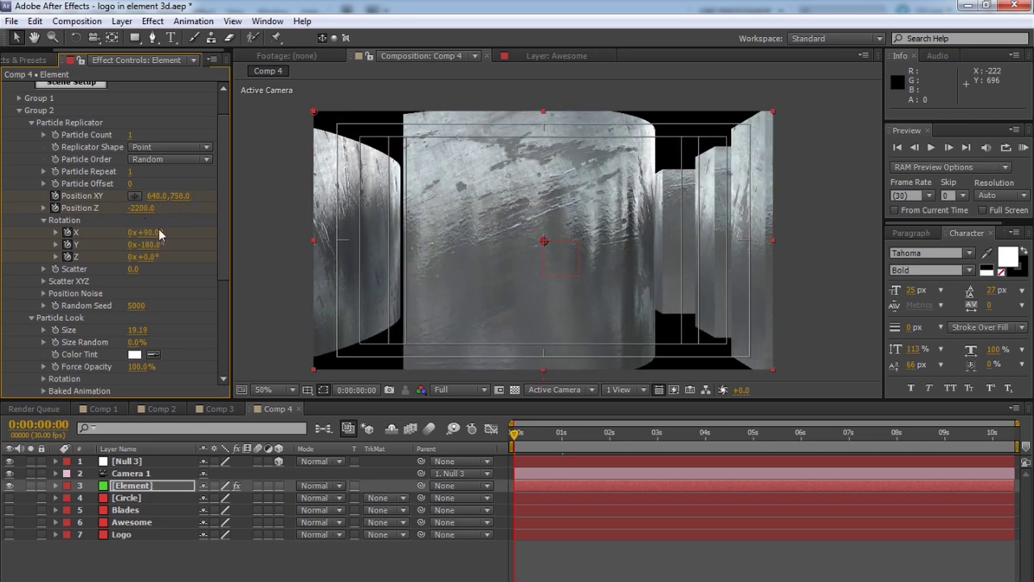
pyautogui.moveTo(146, 210); pyautogui.dragTo(111, 209)
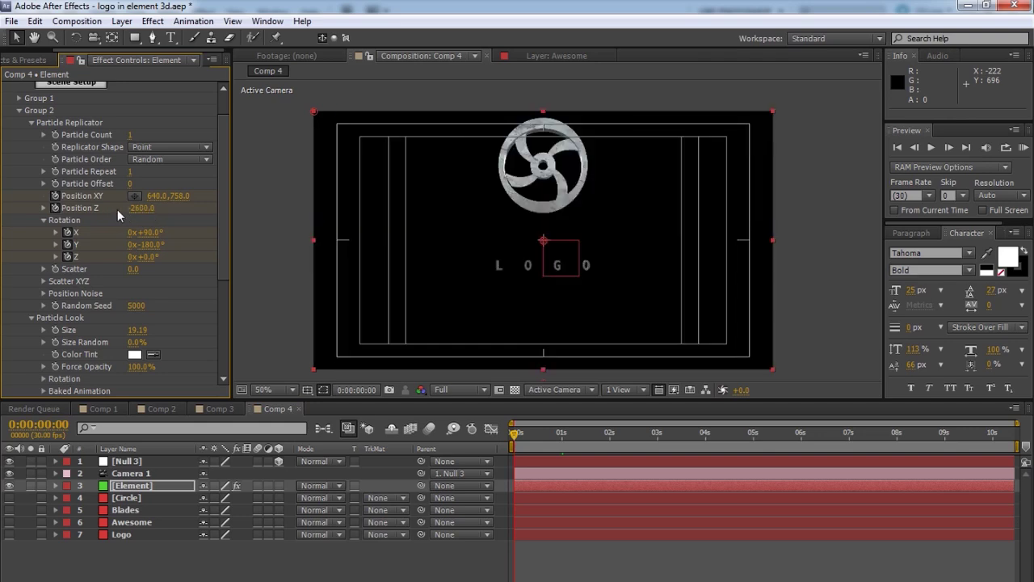
pyautogui.press('space')
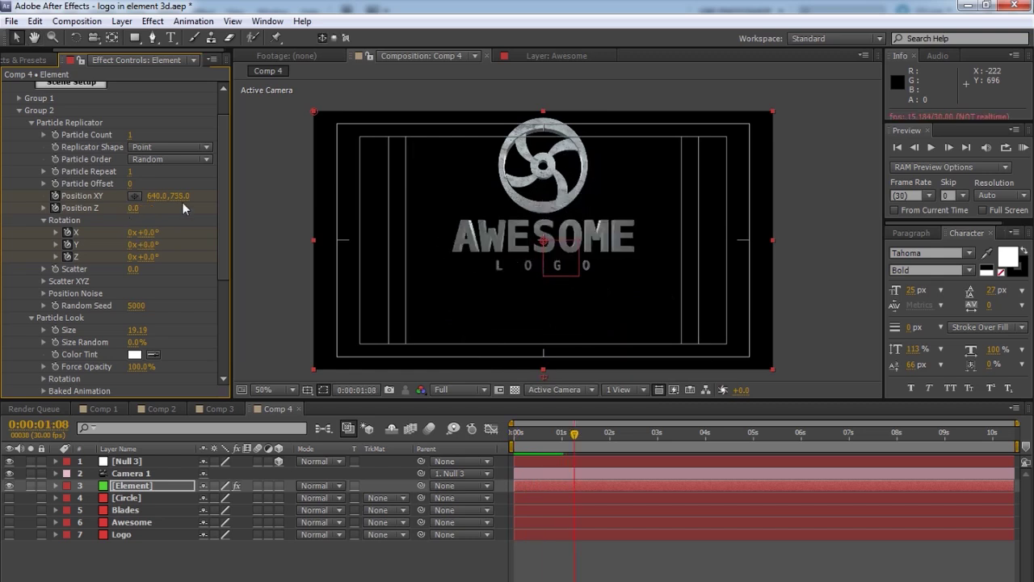
# Enable Multi-Object under Group 2's Particle Look
pyautogui.moveTo(575, 435)
pyautogui.mouseDown()
pyautogui.moveTo(496, 437)
pyautogui.moveTo(565, 437)
pyautogui.moveTo(518, 437)
pyautogui.moveTo(554, 437)
pyautogui.mouseUp()
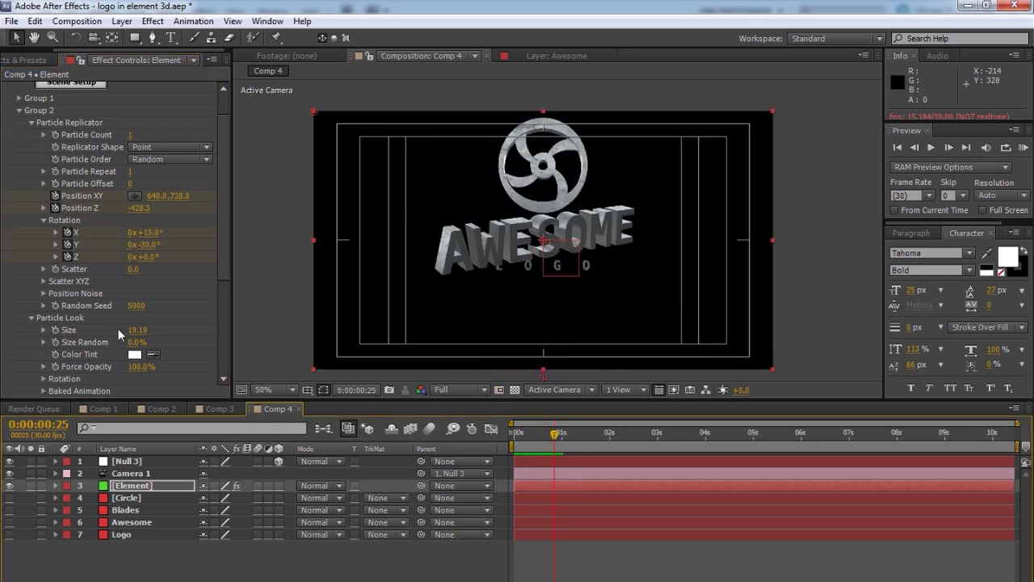
pyautogui.scroll(-3, 164, 323)
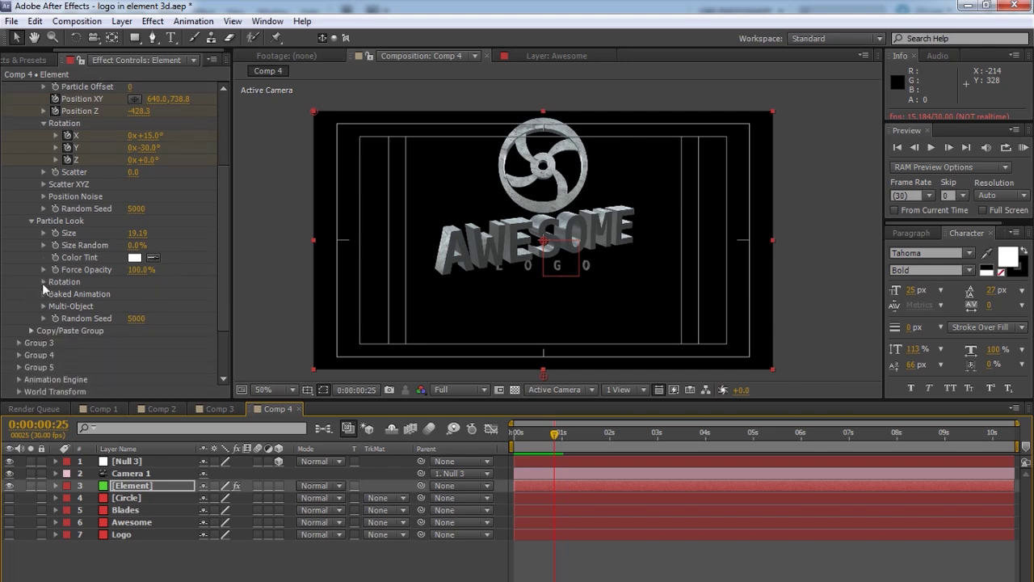
pyautogui.click(42, 307)
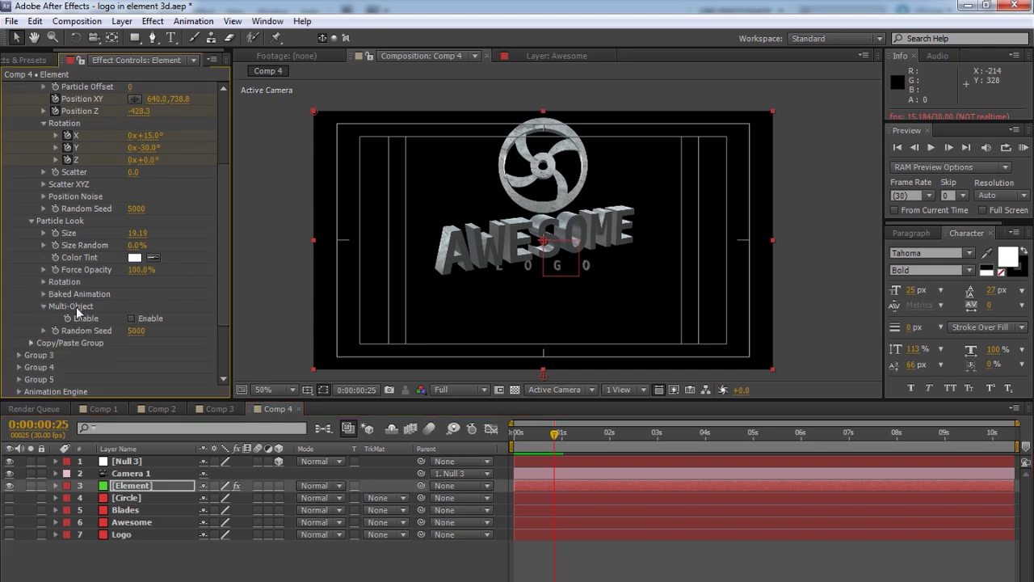
pyautogui.click(131, 320)
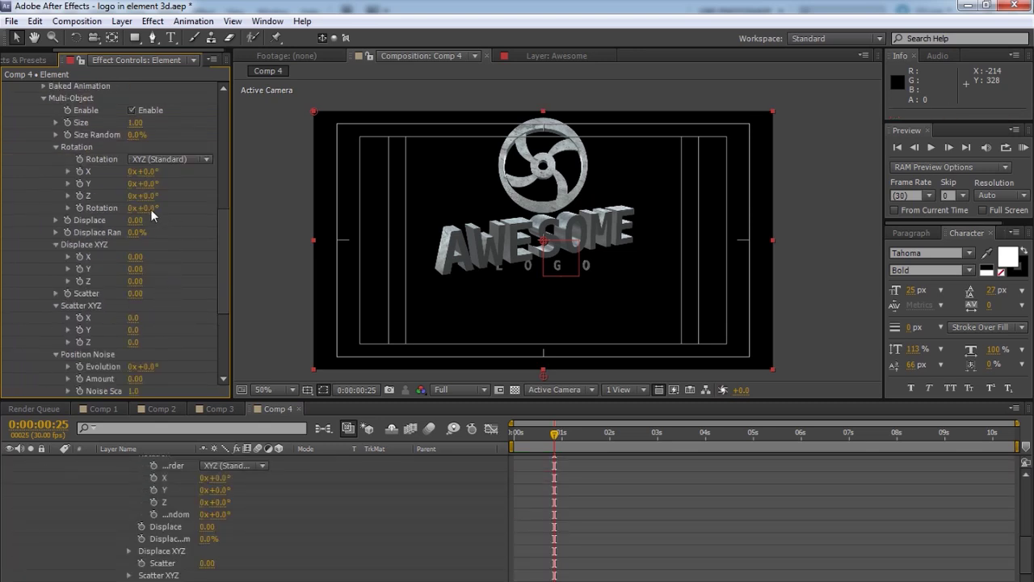
# Test per-letter Rotation at 278°, undo it back to 0°, and keyframe it
pyautogui.moveTo(150, 208); pyautogui.dragTo(347, 212)
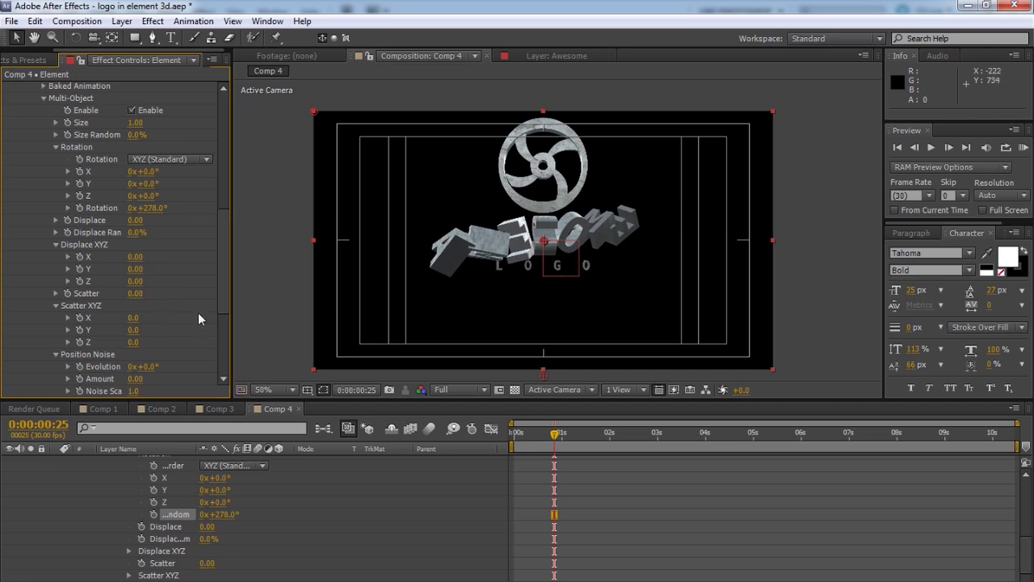
pyautogui.hotkey('ctrl', 'z')
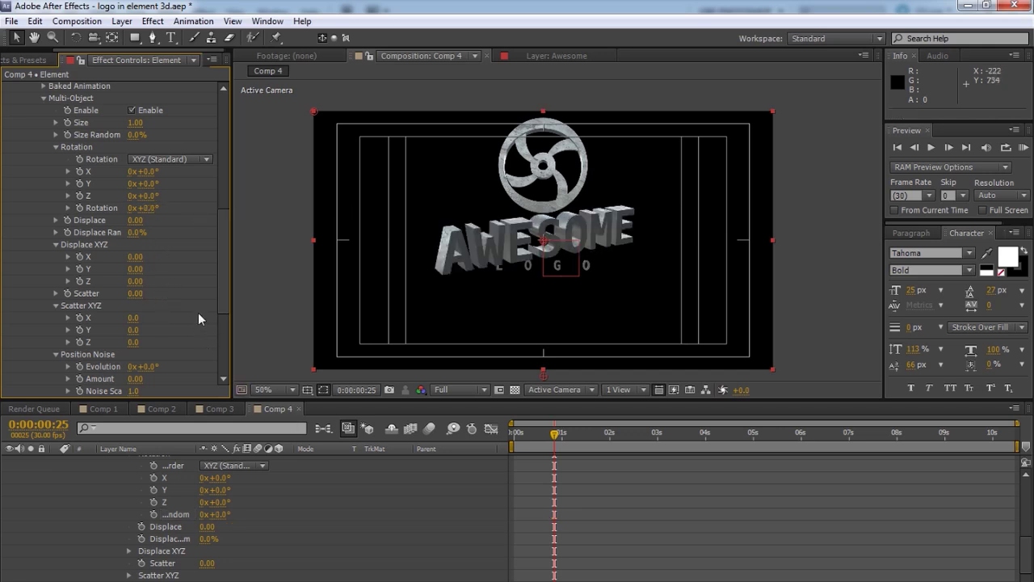
pyautogui.scroll(15, 711, 529)
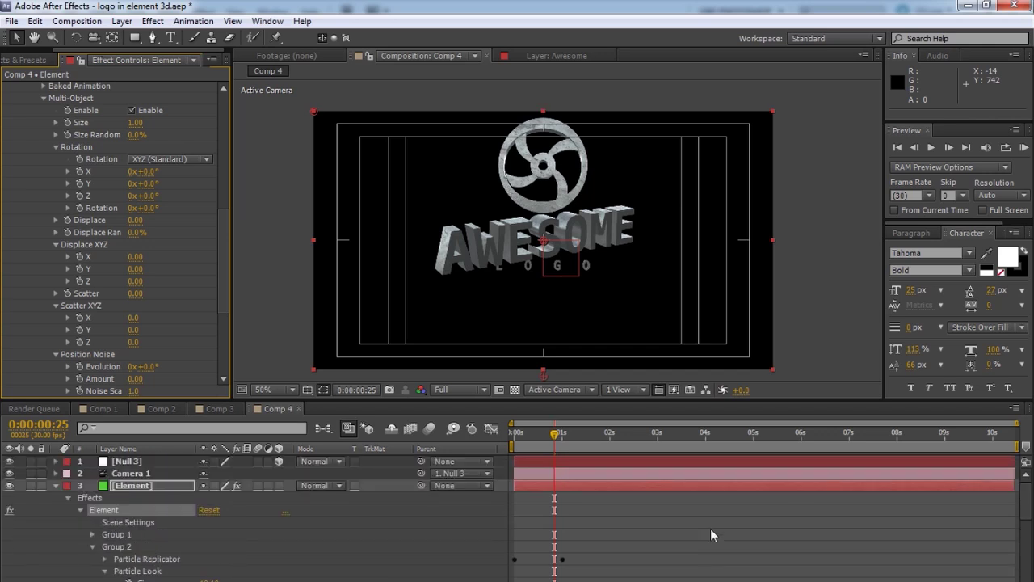
pyautogui.click(80, 208)
# Set Scatter to 0 and keyframe it at the one-second mark
pyautogui.click(134, 294)
pyautogui.press('Return')
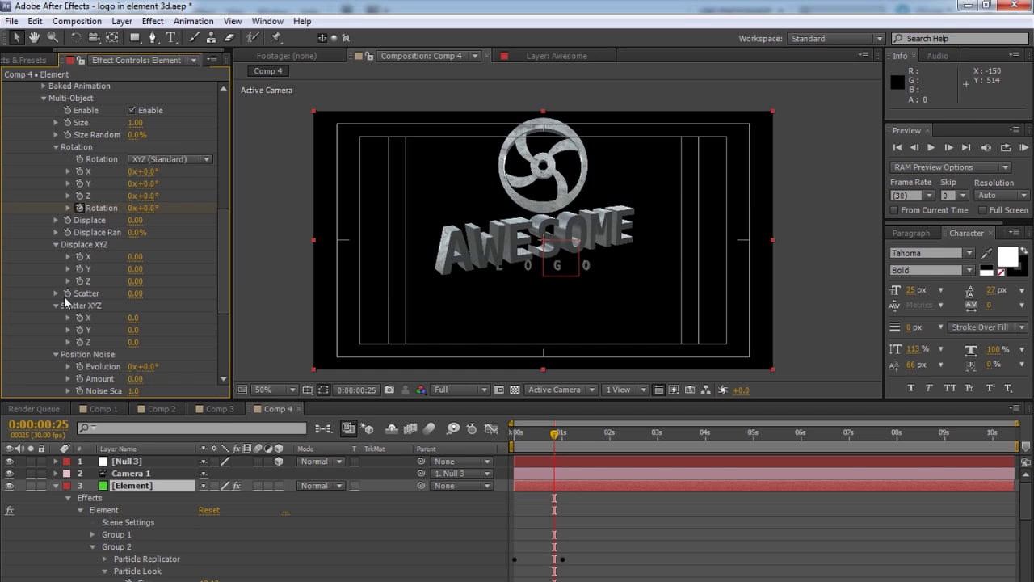
pyautogui.click(68, 293)
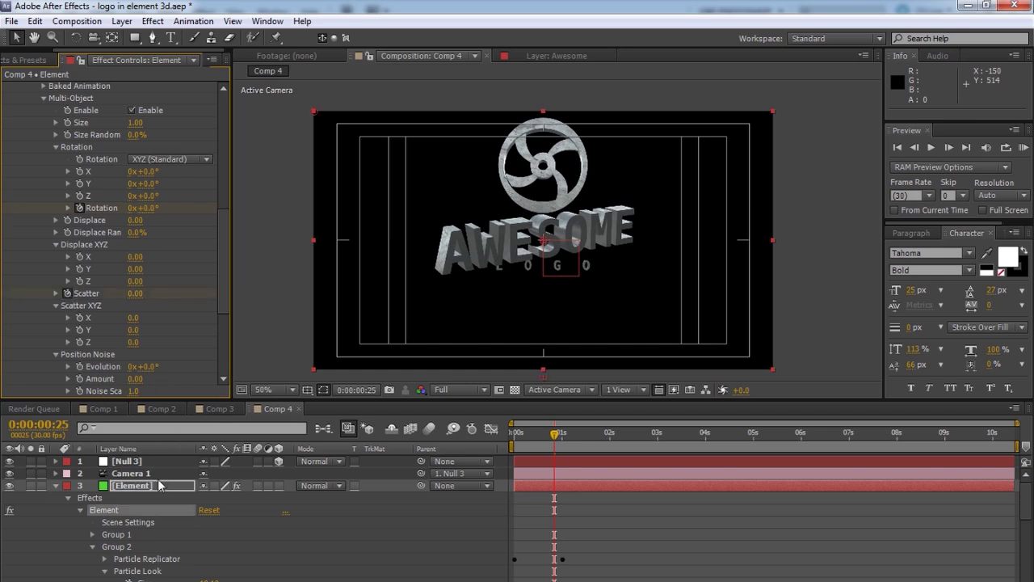
pyautogui.press('u')
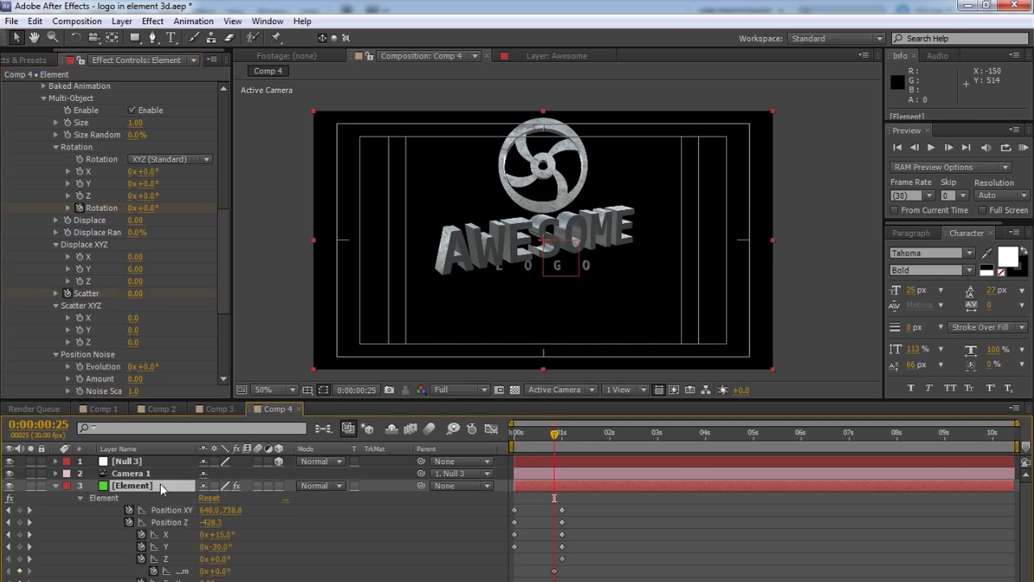
pyautogui.moveTo(560, 437); pyautogui.dragTo(563, 436)
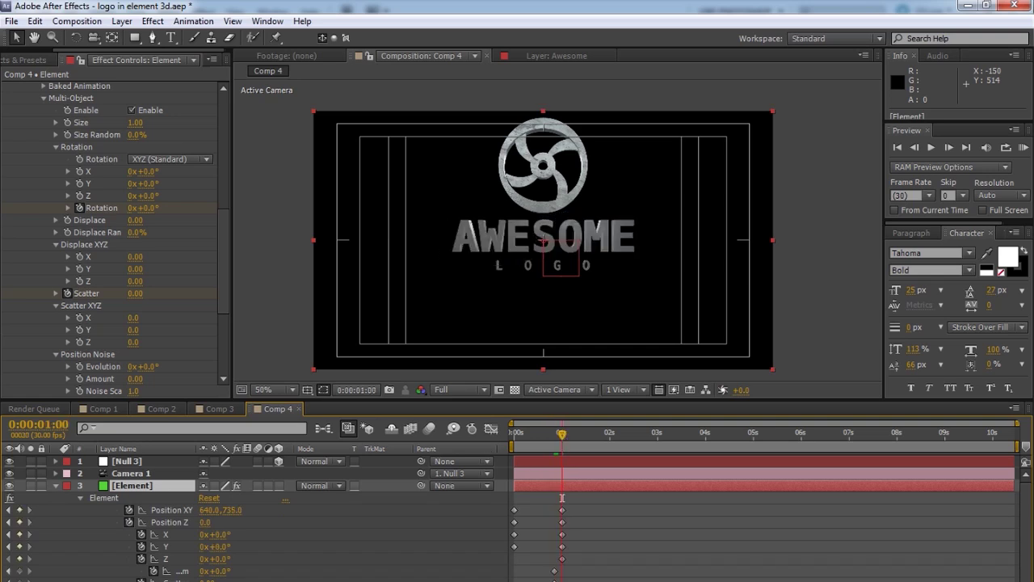
pyautogui.click(561, 572)
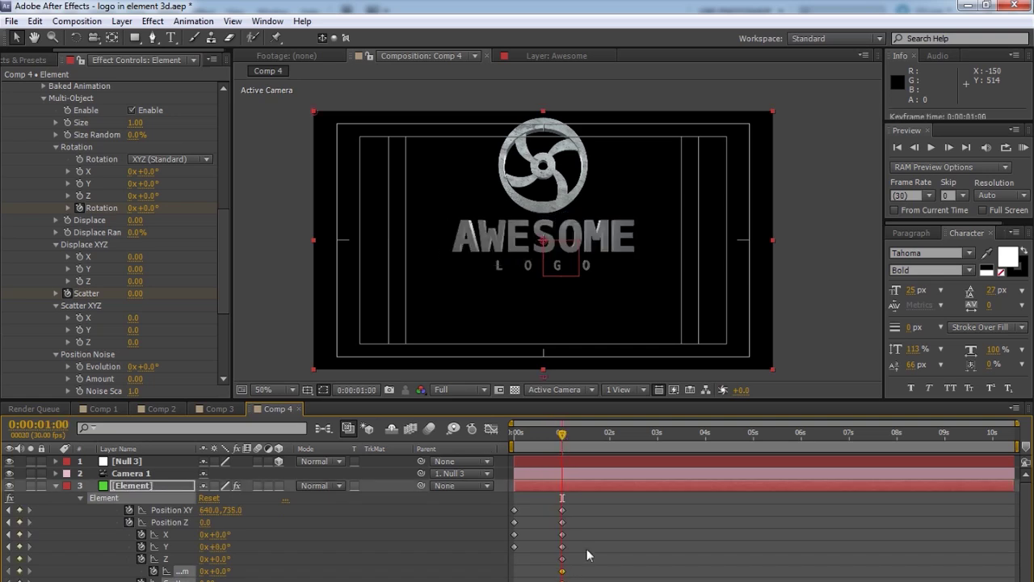
# Set starting Scatter 20.24 and Rotation 262°, moving the Rotation keyframe to frame 0
pyautogui.moveTo(563, 436); pyautogui.dragTo(538, 434)
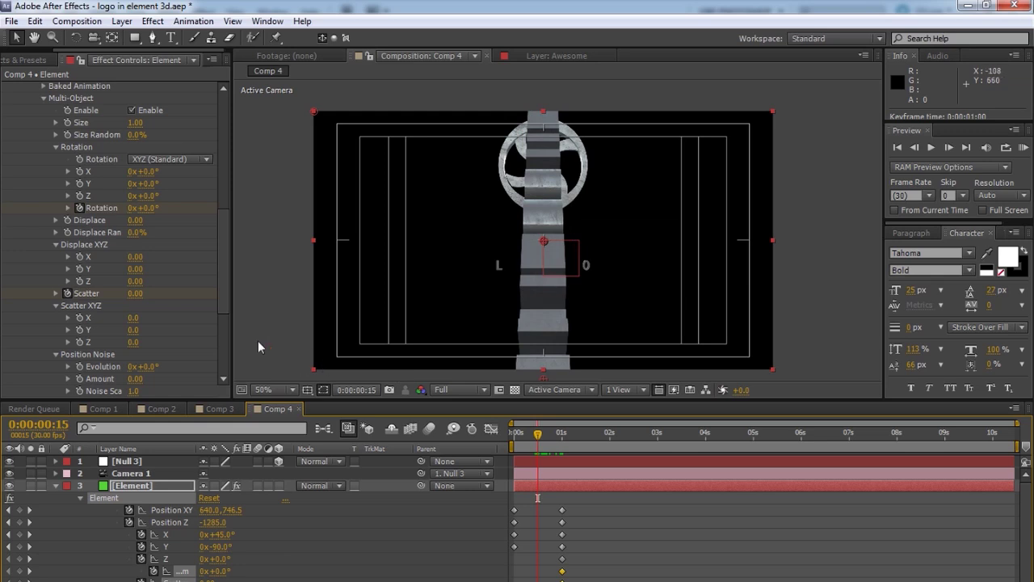
pyautogui.moveTo(144, 292); pyautogui.dragTo(870, 265)
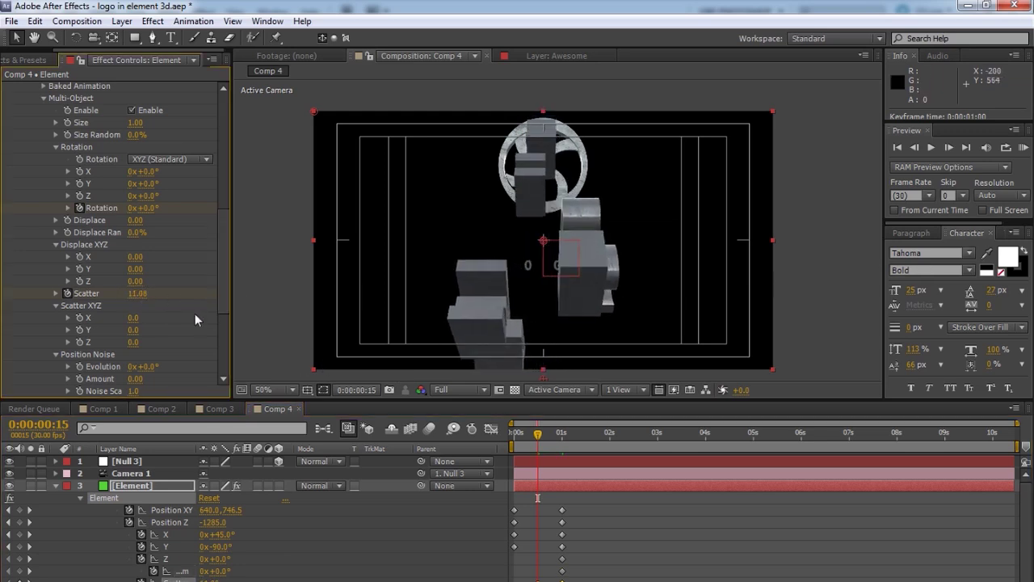
pyautogui.moveTo(131, 293); pyautogui.dragTo(786, 288)
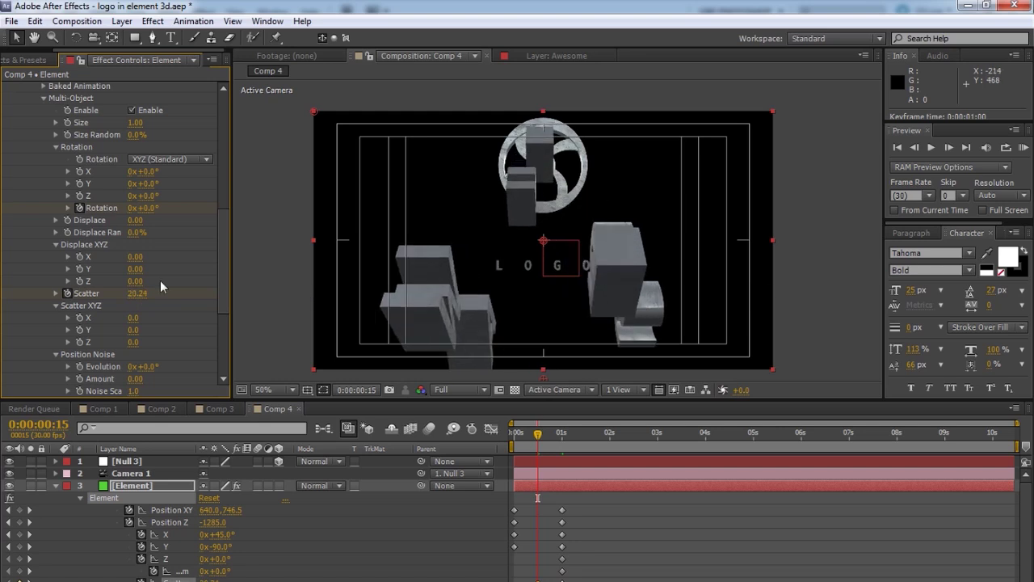
pyautogui.moveTo(149, 207); pyautogui.dragTo(321, 191)
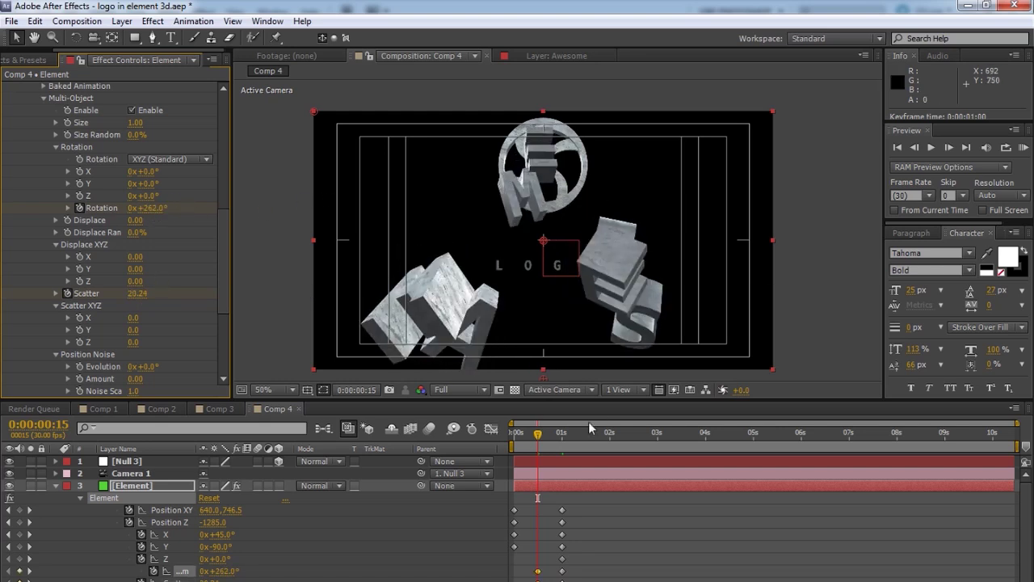
pyautogui.click(539, 572)
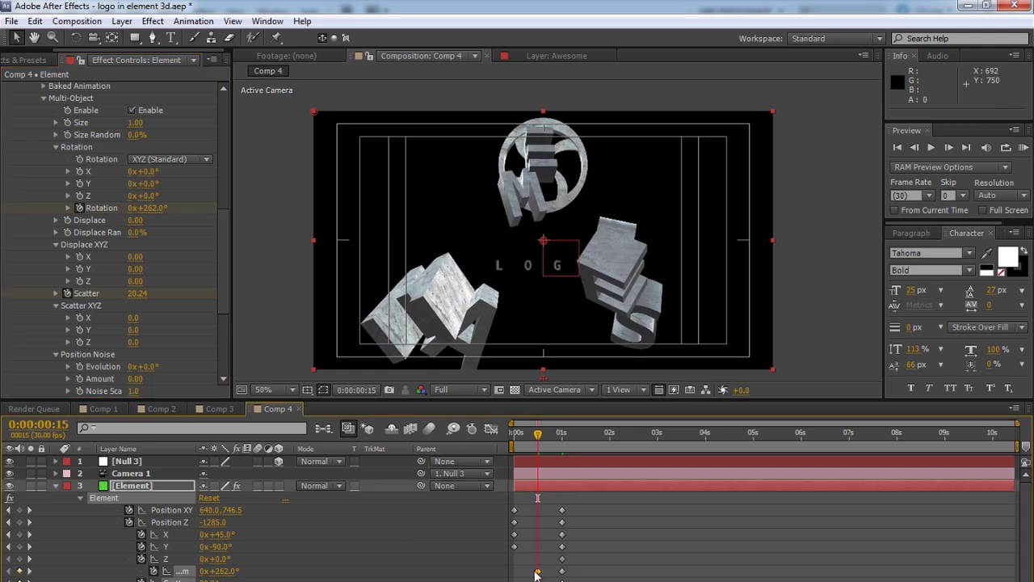
pyautogui.moveTo(538, 571); pyautogui.dragTo(518, 576)
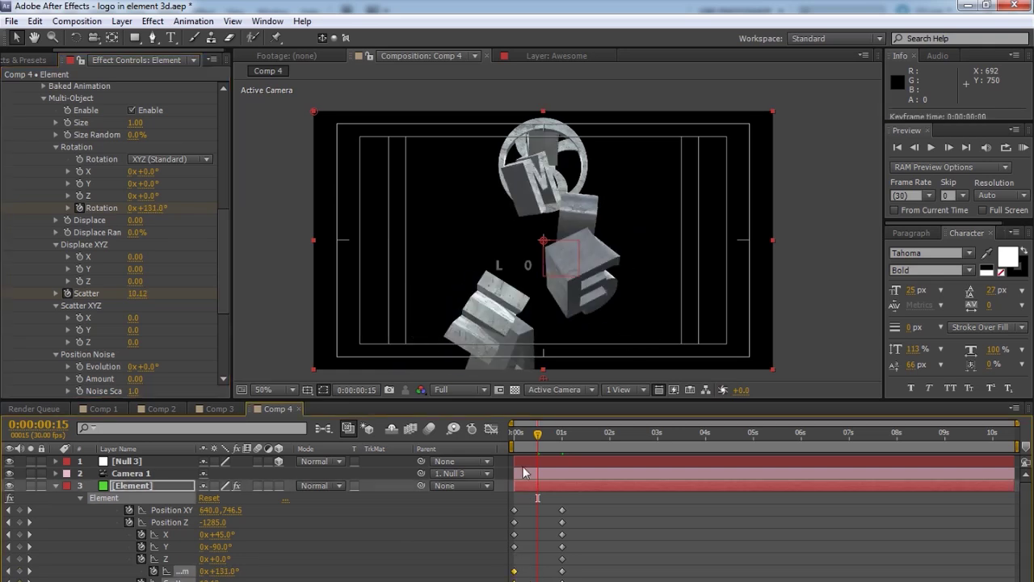
pyautogui.moveTo(537, 435); pyautogui.dragTo(468, 433)
# Apply Easy Ease In to the landing keyframes at one second and preview
pyautogui.press('space')
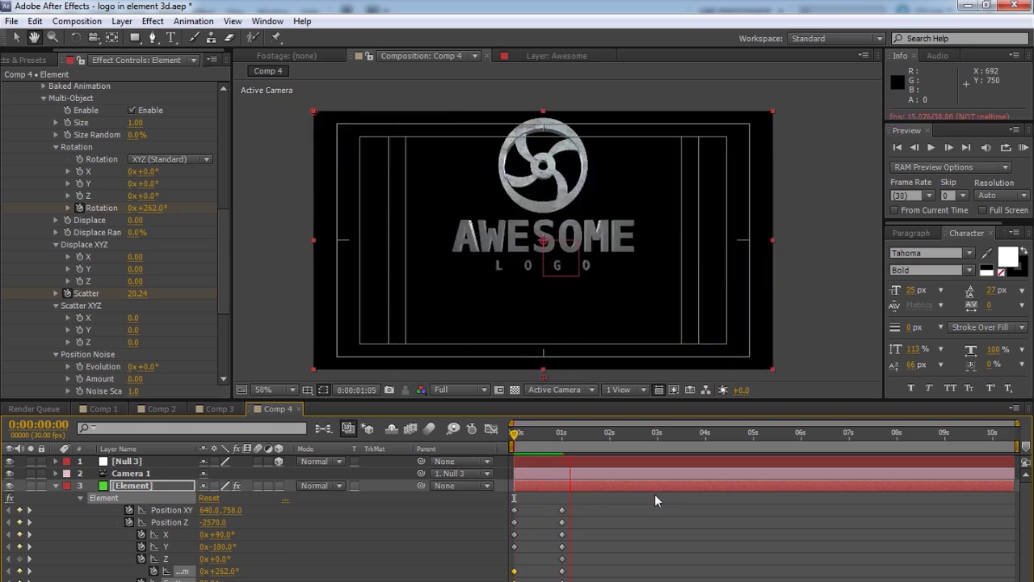
pyautogui.click(585, 434)
pyautogui.moveTo(586, 437); pyautogui.dragTo(550, 443)
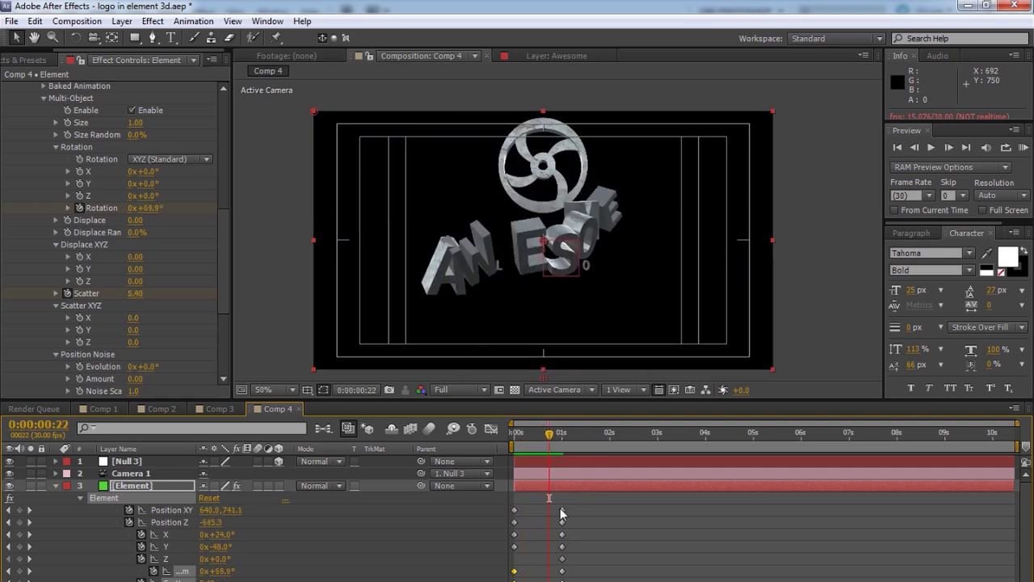
pyautogui.moveTo(556, 503); pyautogui.dragTo(571, 579)
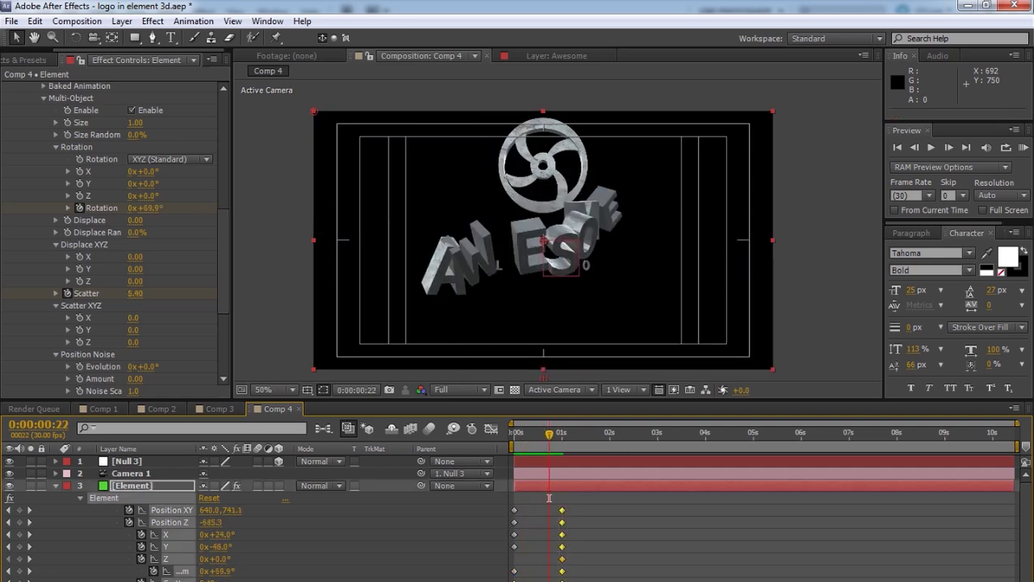
pyautogui.rightClick(563, 572)
pyautogui.moveTo(620, 567)
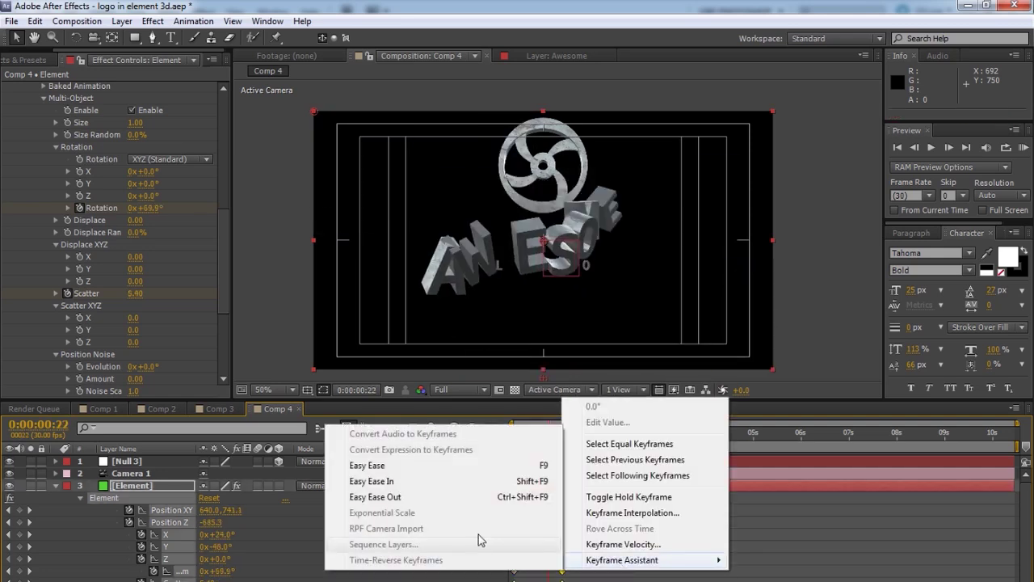
pyautogui.click(395, 485)
pyautogui.press('Home')
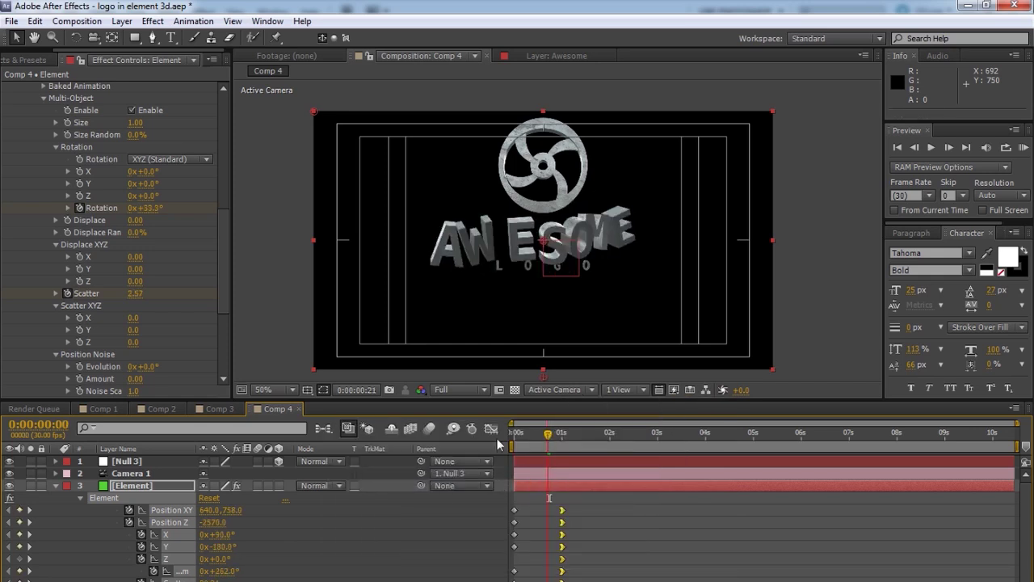
pyautogui.click(615, 508)
pyautogui.press('space')
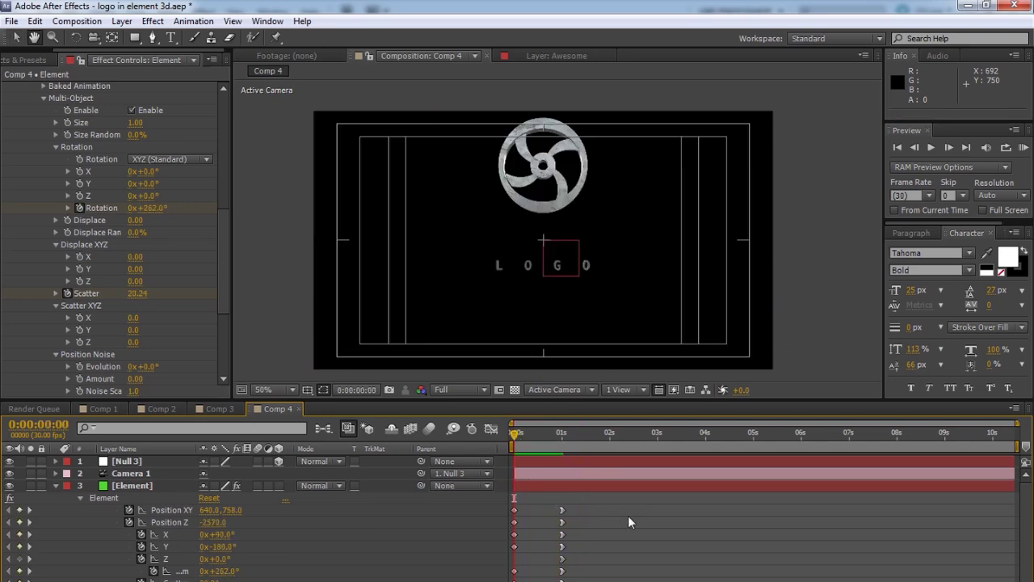
pyautogui.press('space')
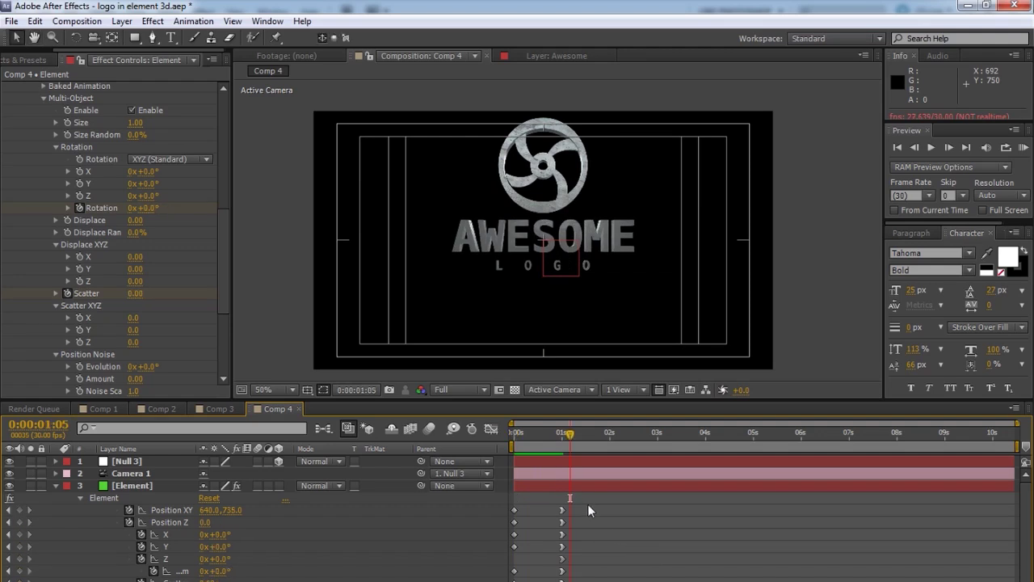
# Move the landing keyframes to about 1:28 and preview the slower assembly
pyautogui.moveTo(583, 504); pyautogui.dragTo(558, 579)
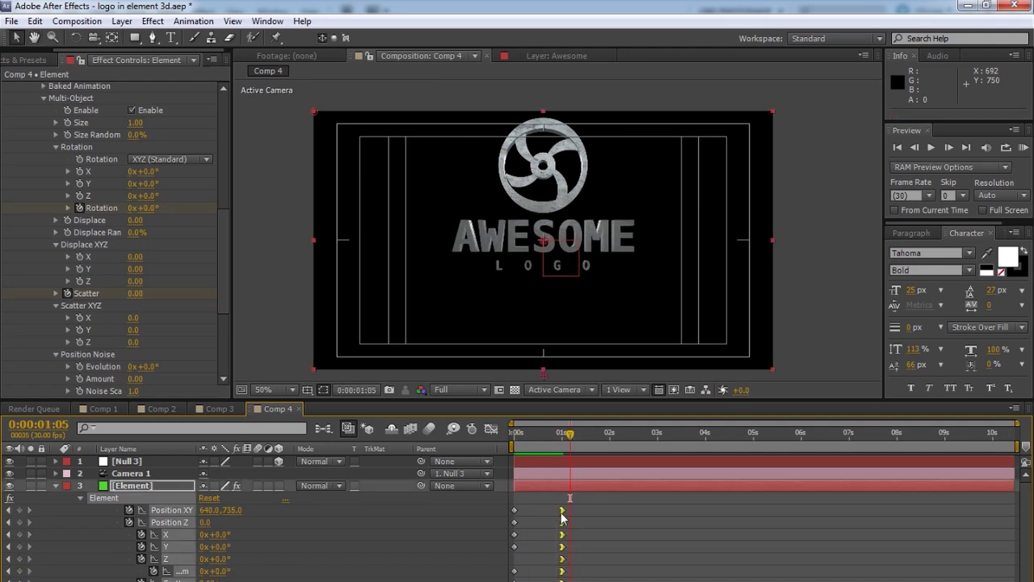
pyautogui.moveTo(563, 516); pyautogui.dragTo(607, 518)
pyautogui.press('Home')
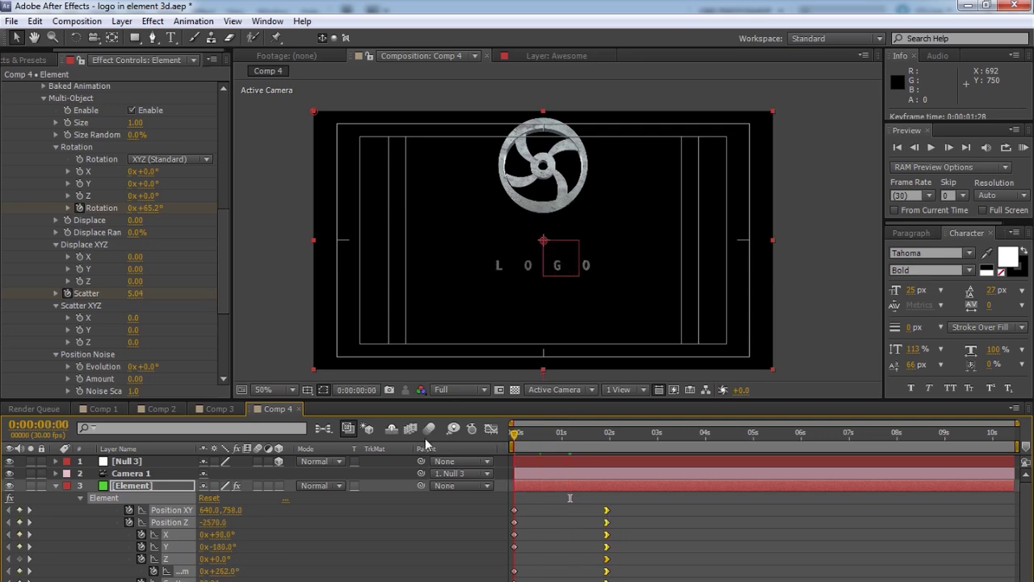
pyautogui.press('space')
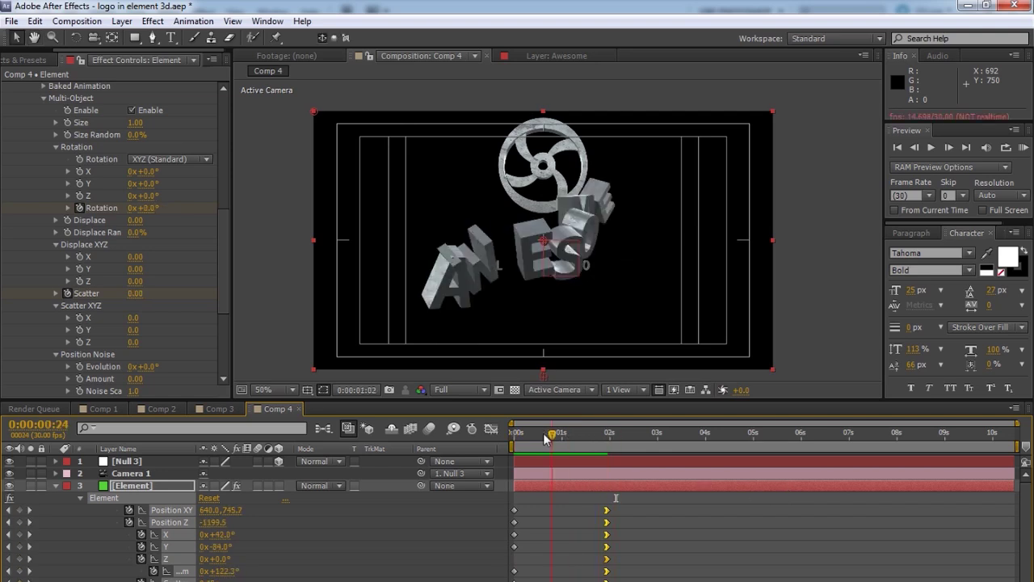
pyautogui.press('space')
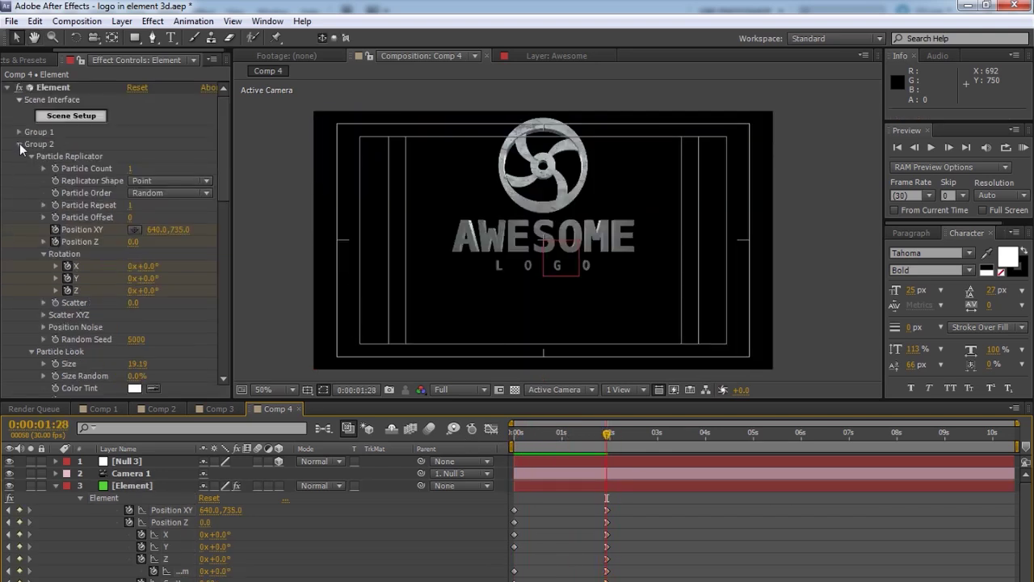
# Expand Group 3's Particle Look and enable Multi-Object
pyautogui.click(18, 145)
pyautogui.click(19, 156)
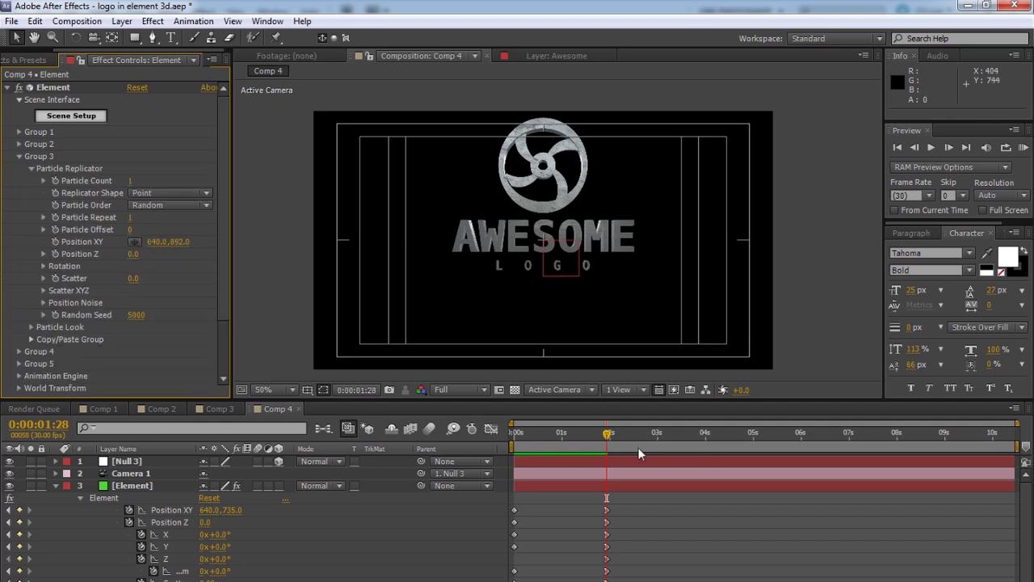
pyautogui.click(57, 248)
pyautogui.scroll(-2, 94, 301)
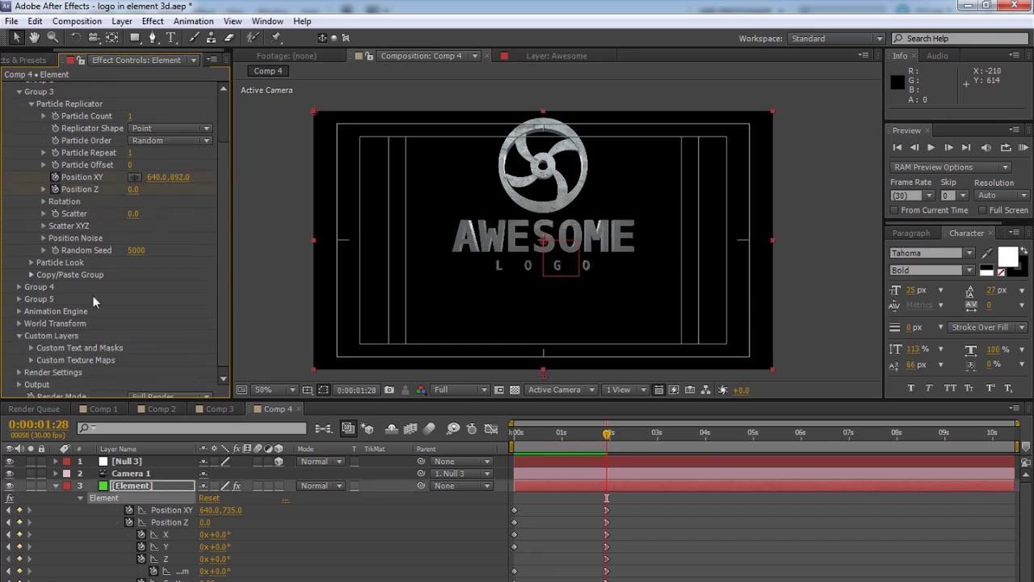
pyautogui.click(30, 262)
pyautogui.scroll(-2, 29, 262)
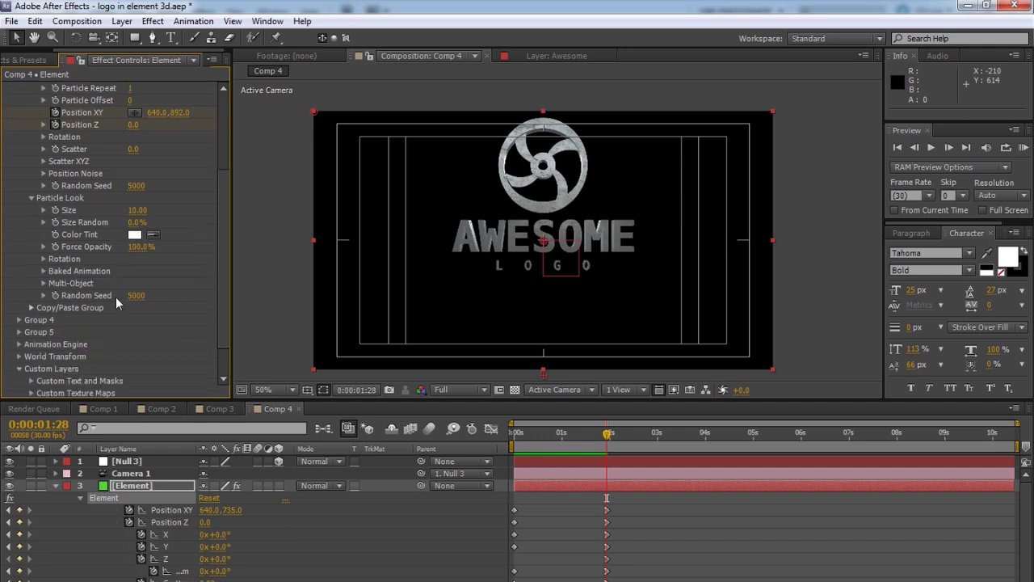
pyautogui.click(42, 283)
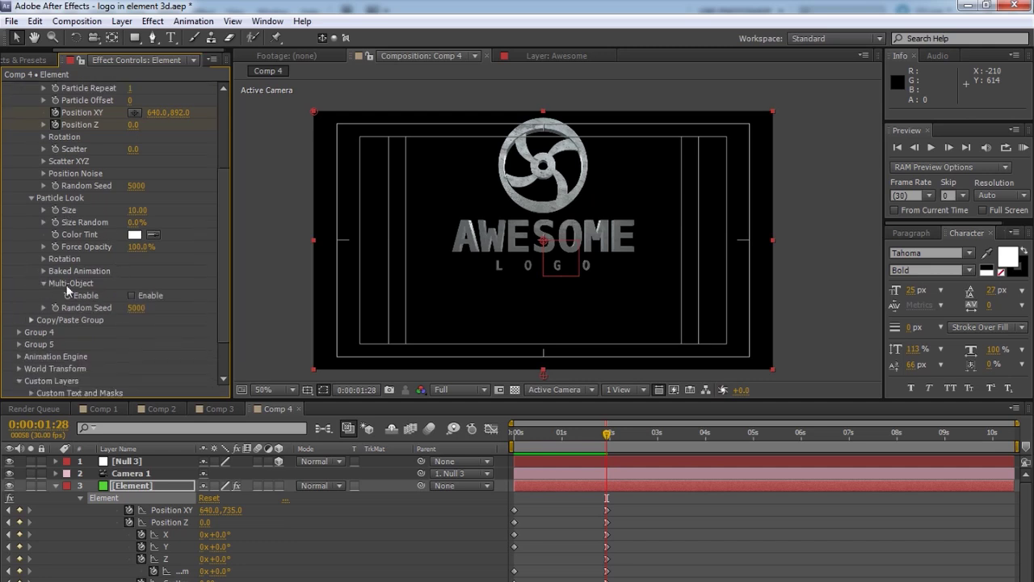
pyautogui.click(132, 295)
pyautogui.scroll(-6, 161, 295)
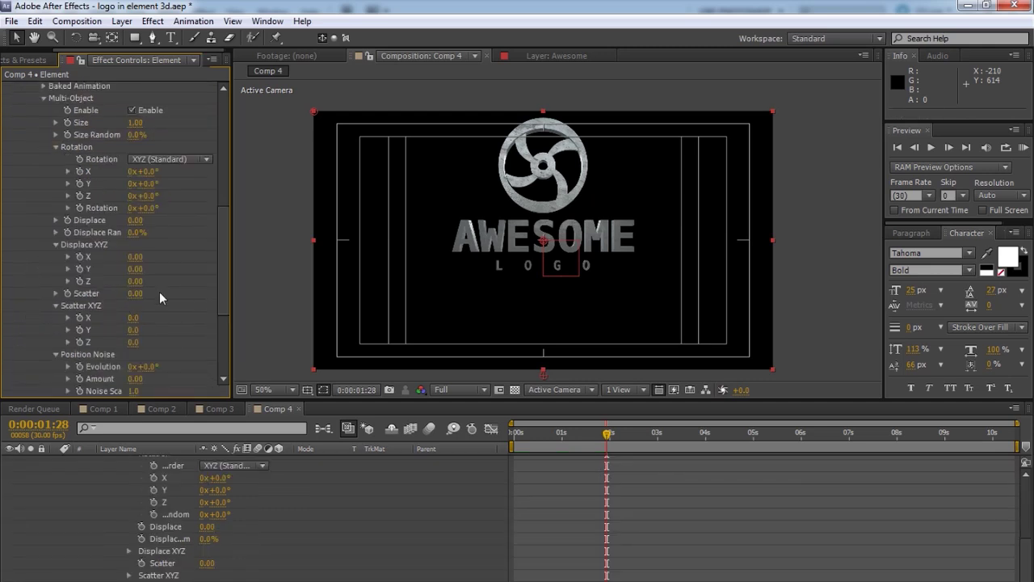
# Keyframe Group 3's Multi-Object Rotation, Scatter and Rotation X, Y, Z at 1:28
pyautogui.click(80, 208)
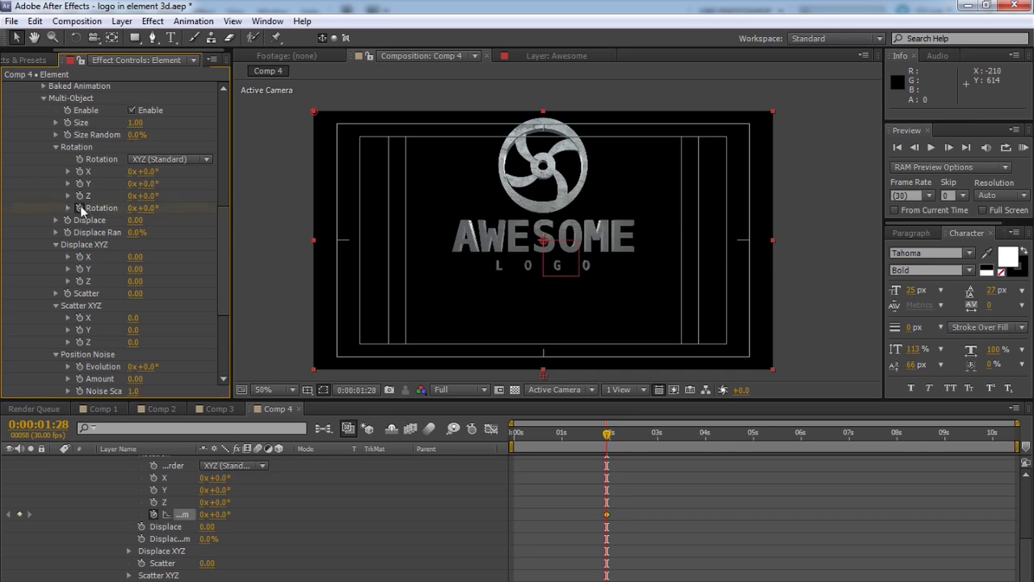
pyautogui.click(67, 293)
pyautogui.scroll(7, 68, 295)
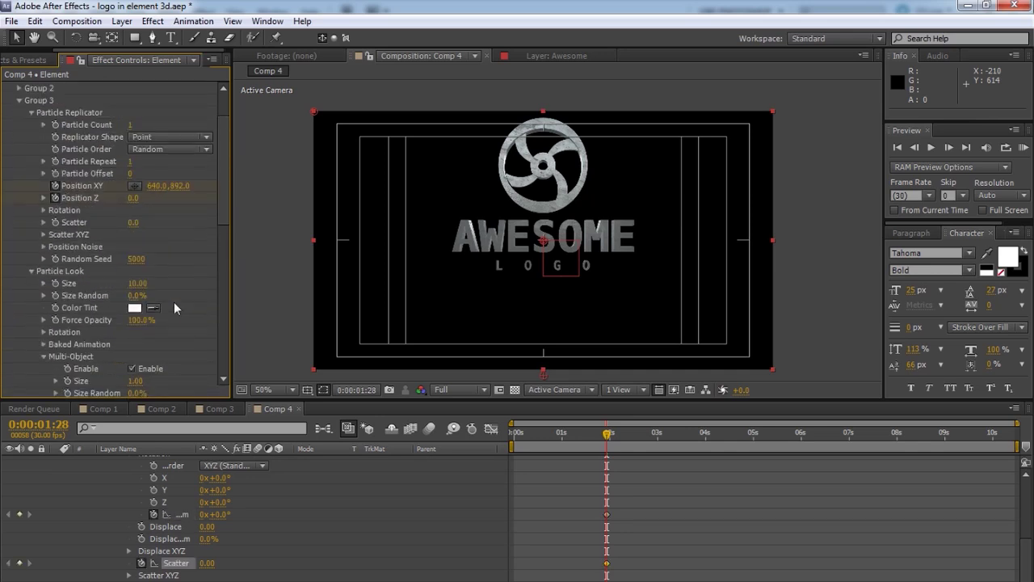
pyautogui.click(43, 209)
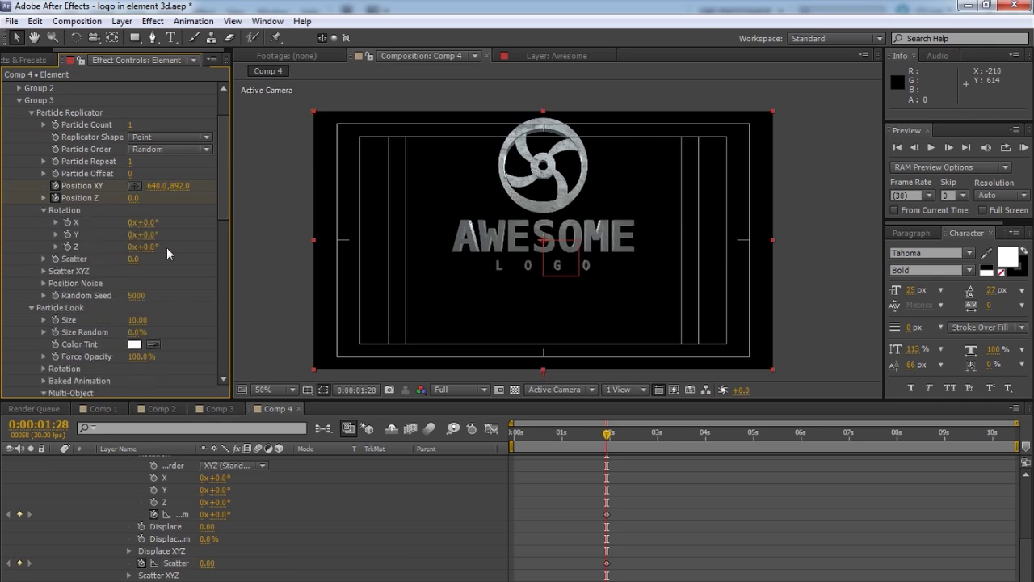
pyautogui.click(66, 222)
pyautogui.click(66, 234)
pyautogui.click(67, 245)
# At frame 0, push Group 3's Position Z back to 4350
pyautogui.press('u')
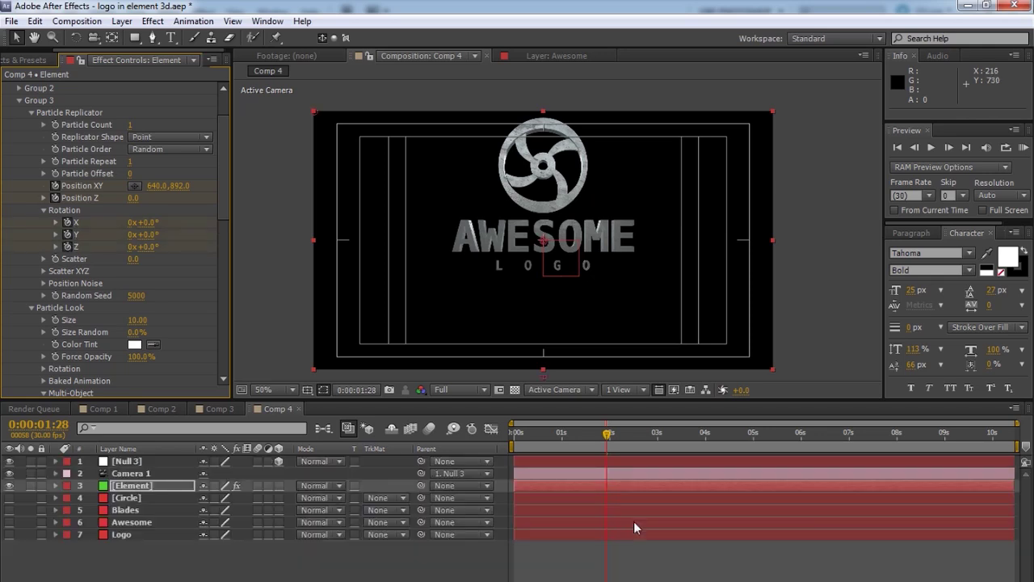
pyautogui.press('u')
pyautogui.scroll(-3, 685, 527)
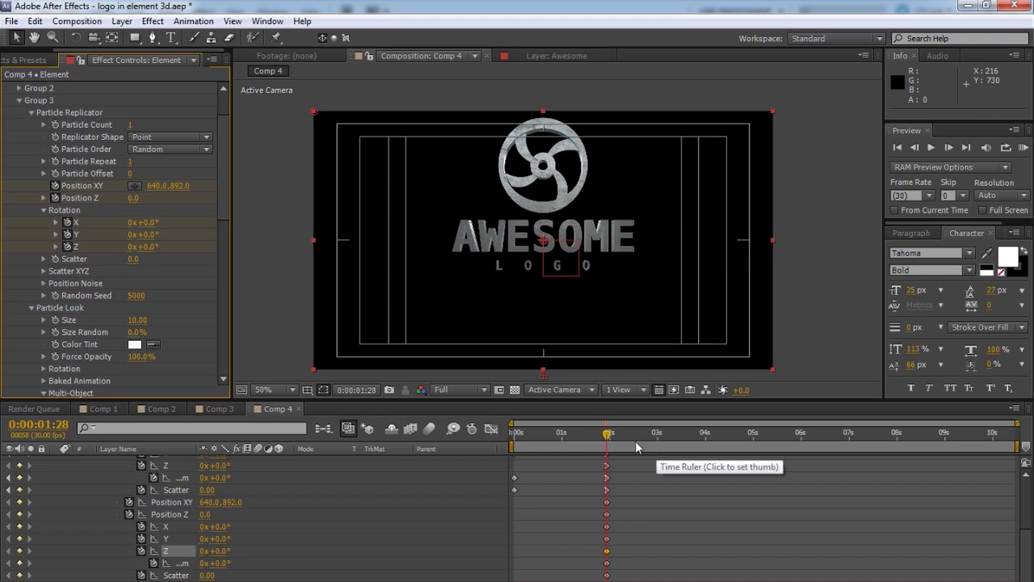
pyautogui.moveTo(607, 434); pyautogui.dragTo(487, 448)
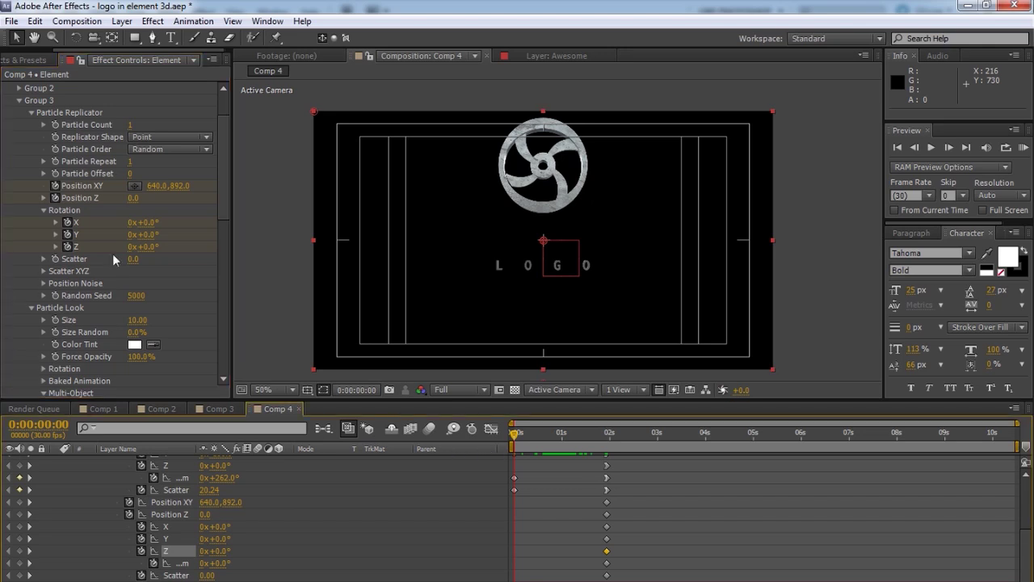
pyautogui.moveTo(133, 198); pyautogui.dragTo(280, 197)
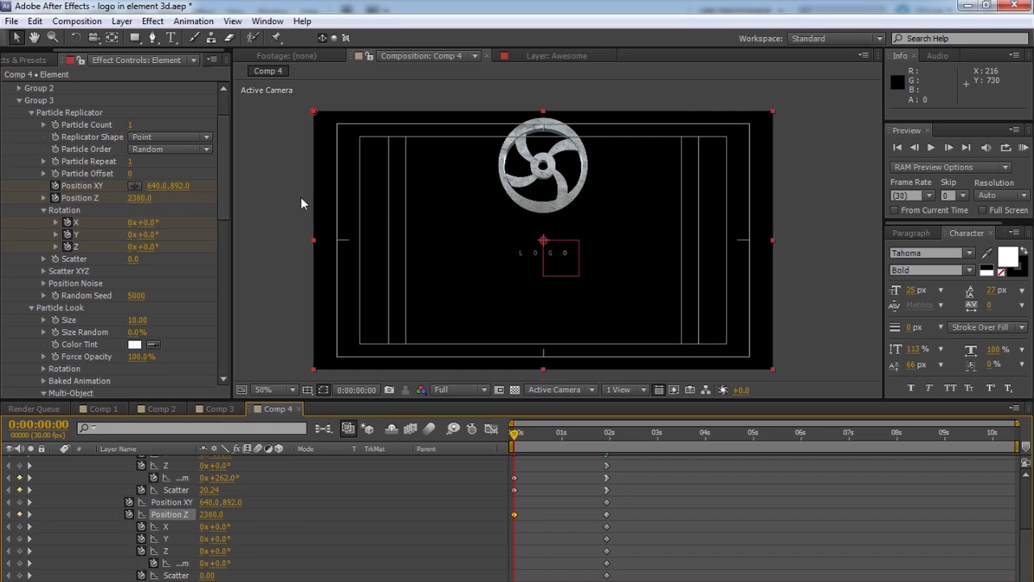
pyautogui.moveTo(307, 196); pyautogui.dragTo(307, 197)
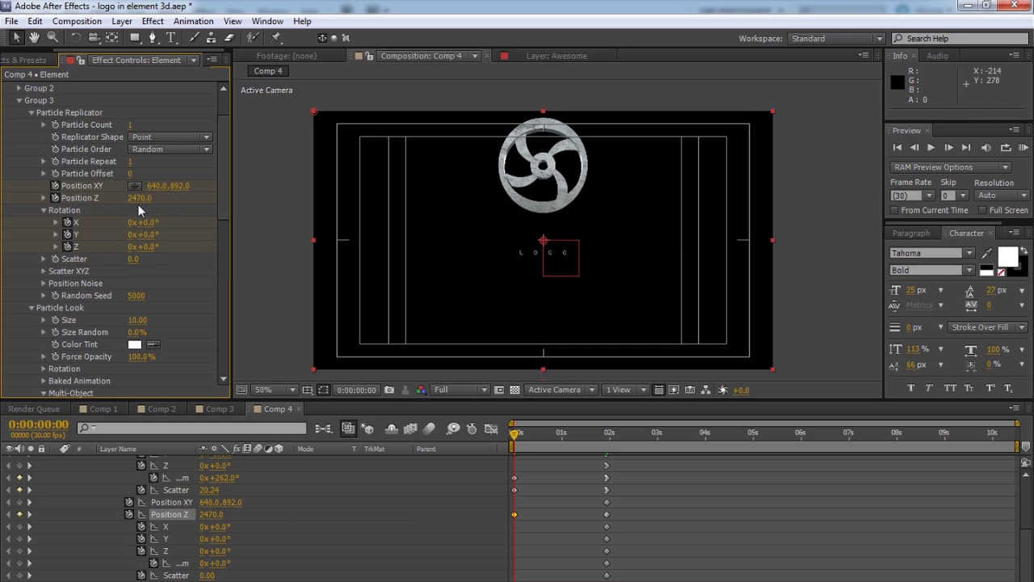
pyautogui.moveTo(140, 197); pyautogui.dragTo(218, 223)
# Set Group 3's starting Rotation X to 90° and Y to 180°
pyautogui.click(153, 224)
pyautogui.write('90')
pyautogui.click(148, 236)
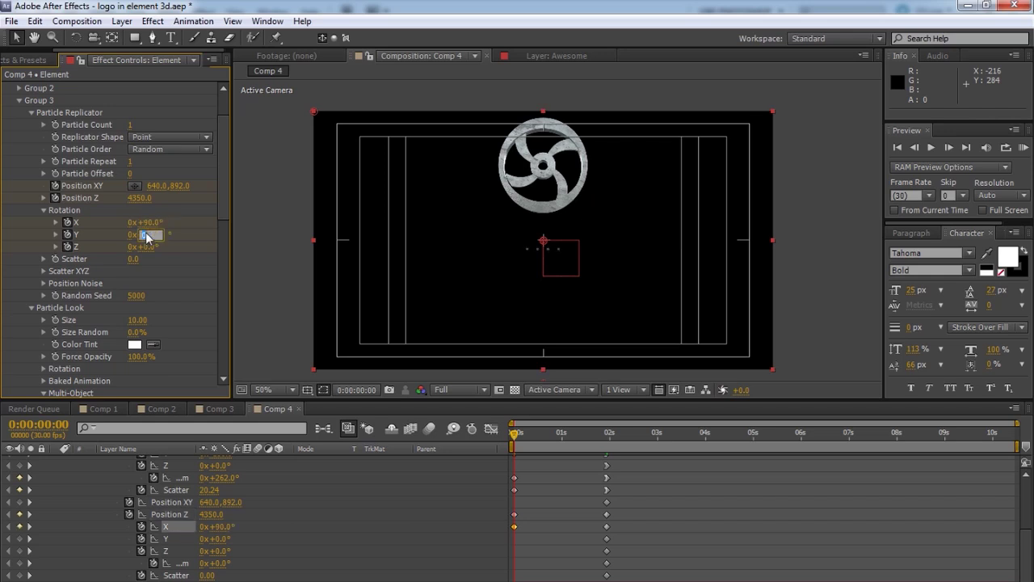
pyautogui.write('180')
pyautogui.press('Return')
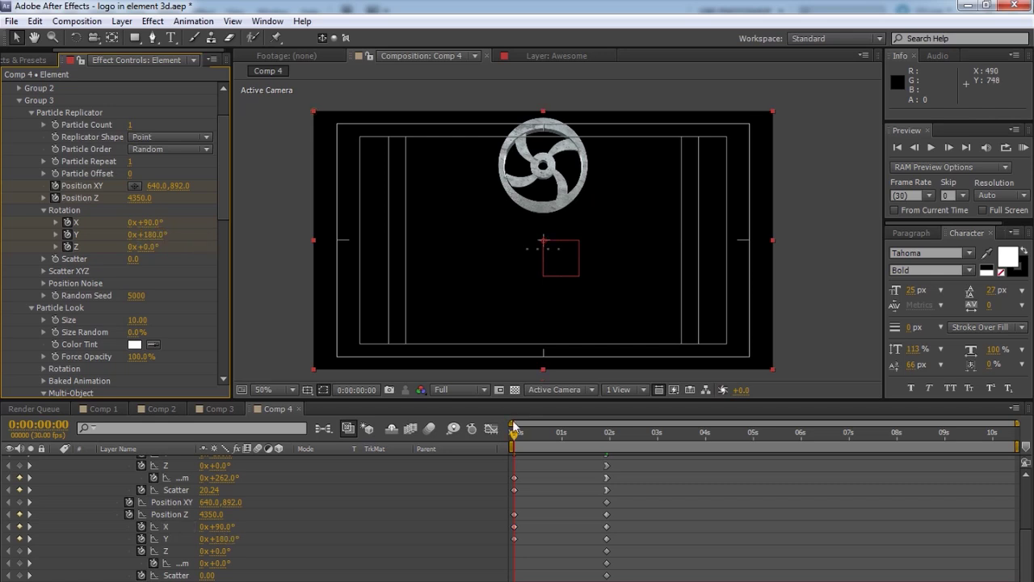
pyautogui.moveTo(514, 434); pyautogui.dragTo(612, 434)
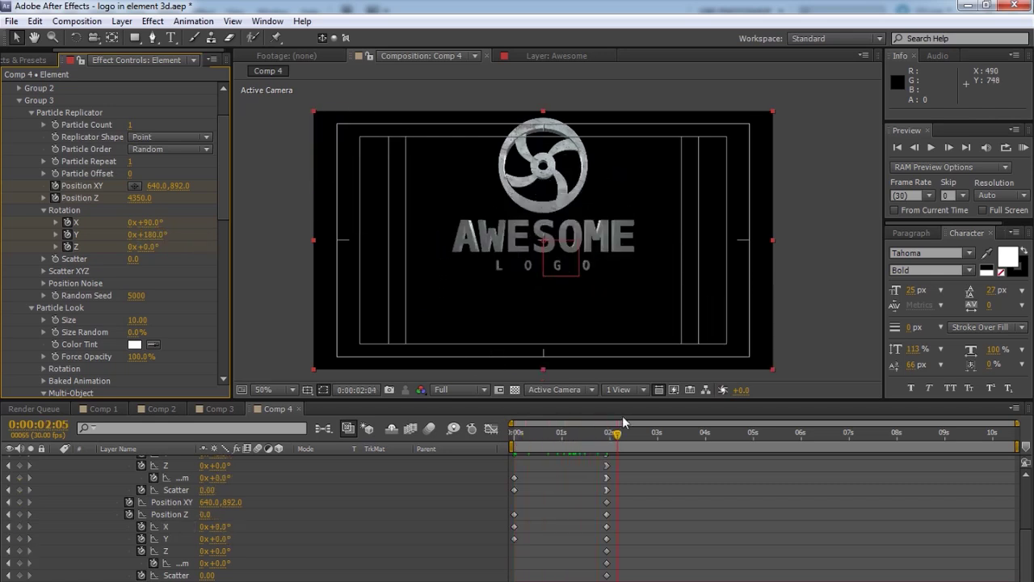
pyautogui.press('Home')
# Set the starting Multi-Object Rotation to 295° and Scatter to 11.19
pyautogui.scroll(-4, 144, 276)
pyautogui.scroll(-2, 162, 273)
pyautogui.scroll(-1, 178, 281)
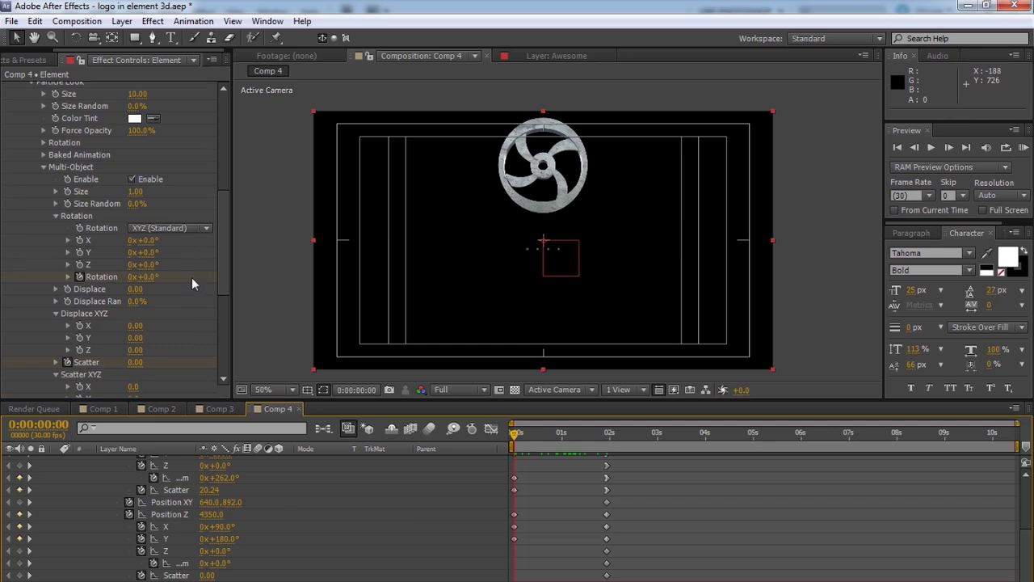
pyautogui.moveTo(150, 277); pyautogui.dragTo(359, 276)
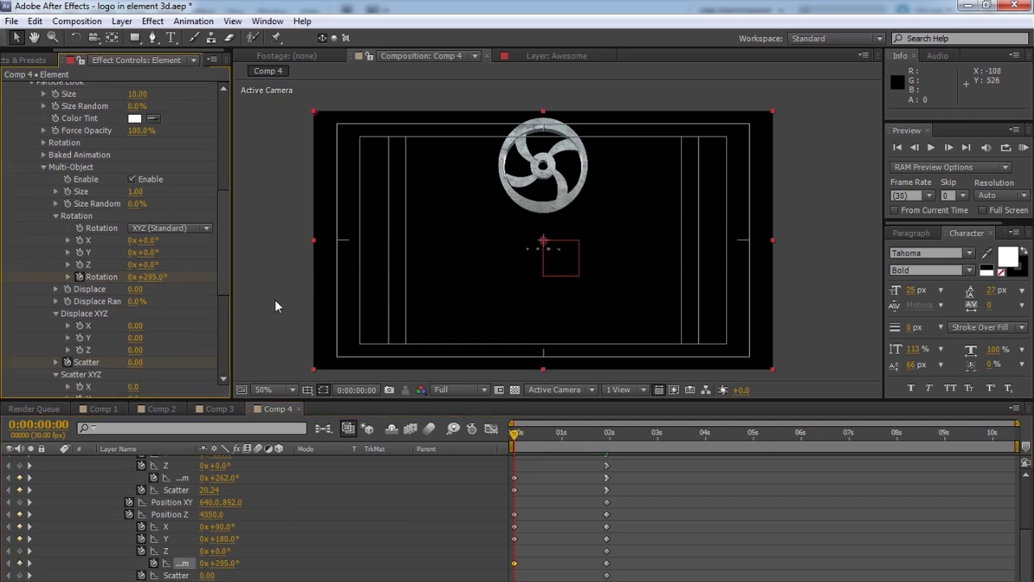
pyautogui.moveTo(137, 363); pyautogui.dragTo(817, 321)
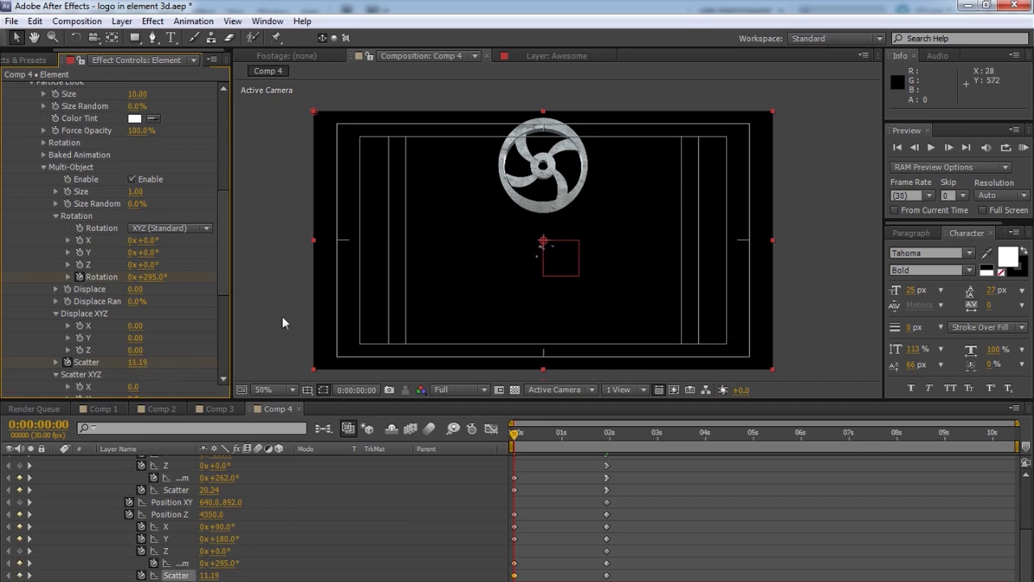
pyautogui.scroll(9, 160, 325)
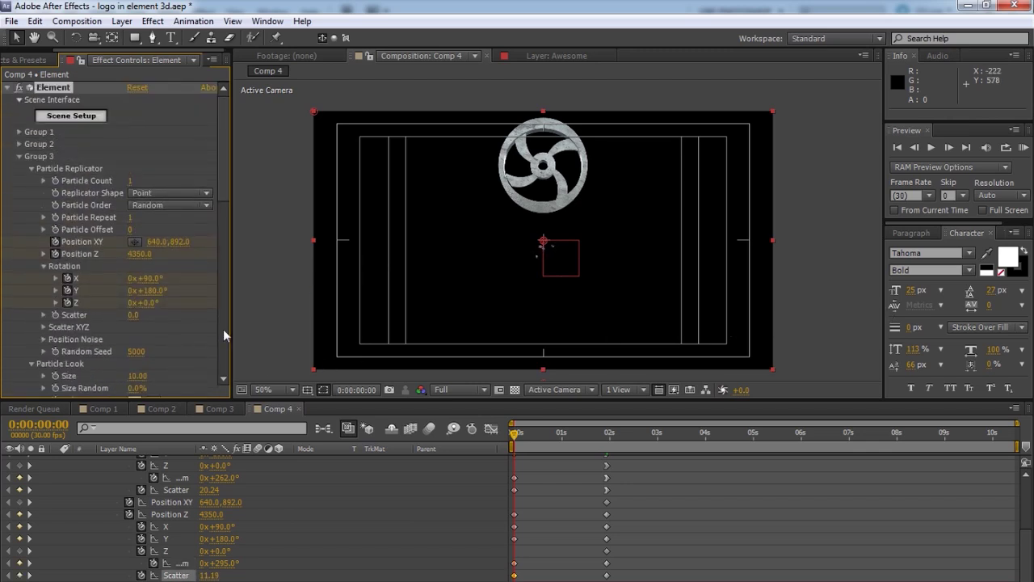
# Keyframe Force Opacity at full value at 1:28
pyautogui.moveTo(521, 433); pyautogui.dragTo(614, 436)
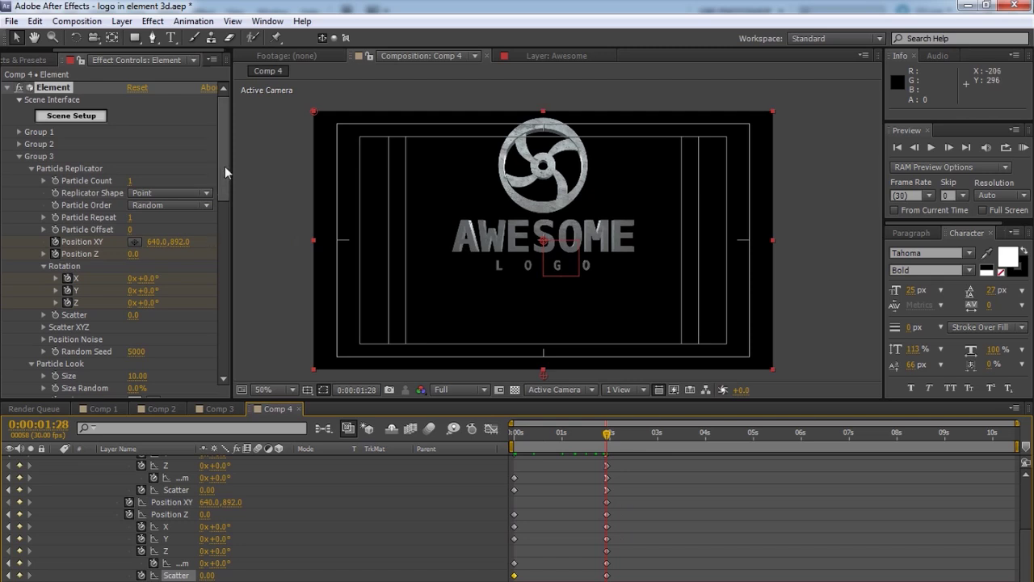
pyautogui.moveTo(224, 165); pyautogui.dragTo(215, 266)
pyautogui.click(43, 162)
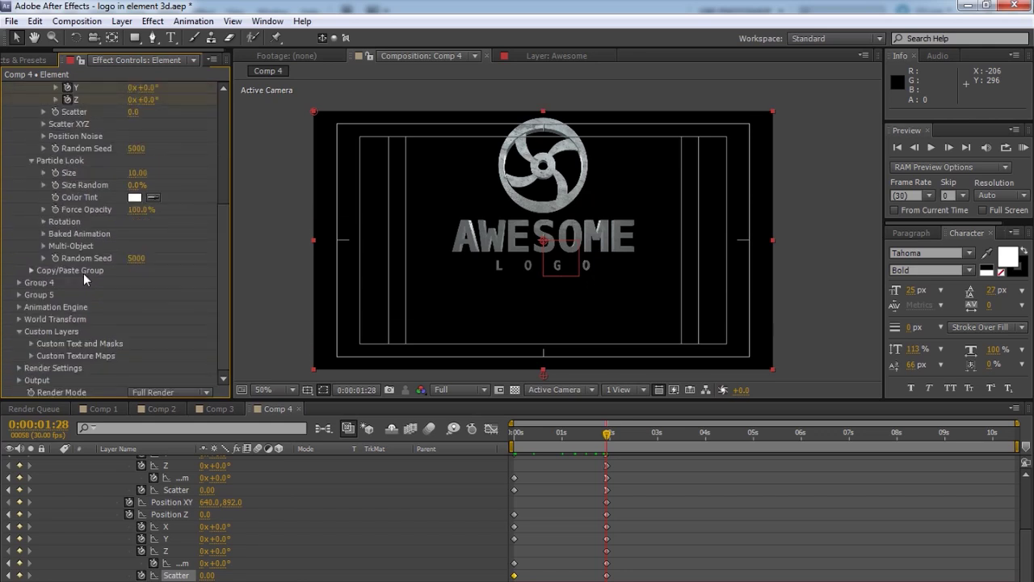
pyautogui.click(55, 210)
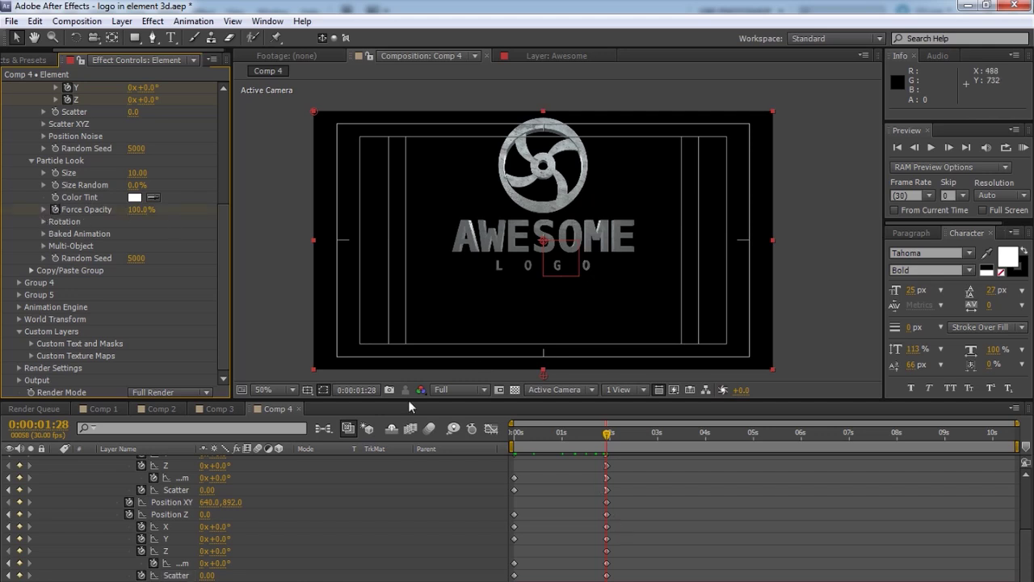
# Set Force Opacity to 0 at frame 0 and preview the fade-in
pyautogui.moveTo(608, 438); pyautogui.dragTo(514, 437)
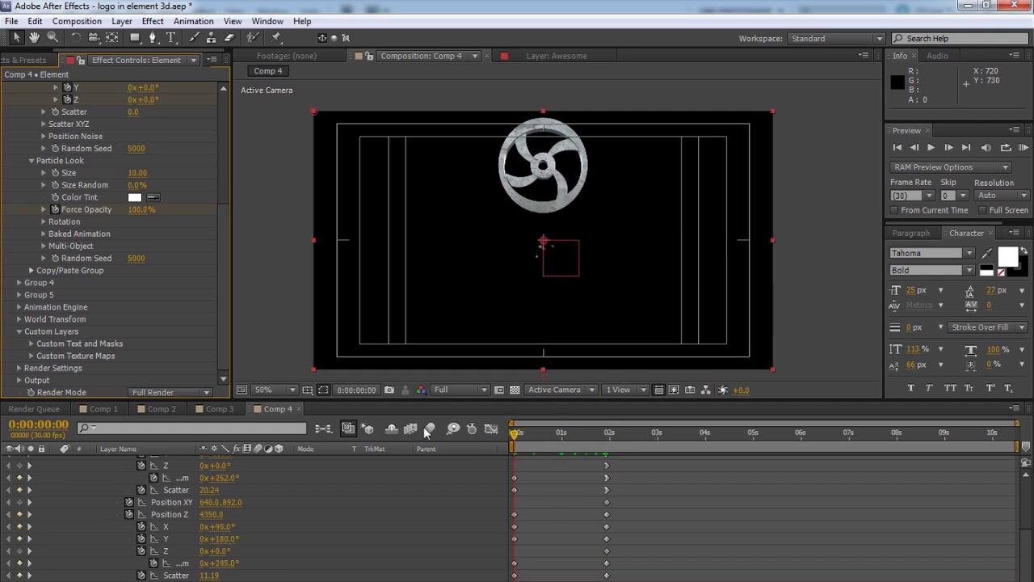
pyautogui.click(143, 212)
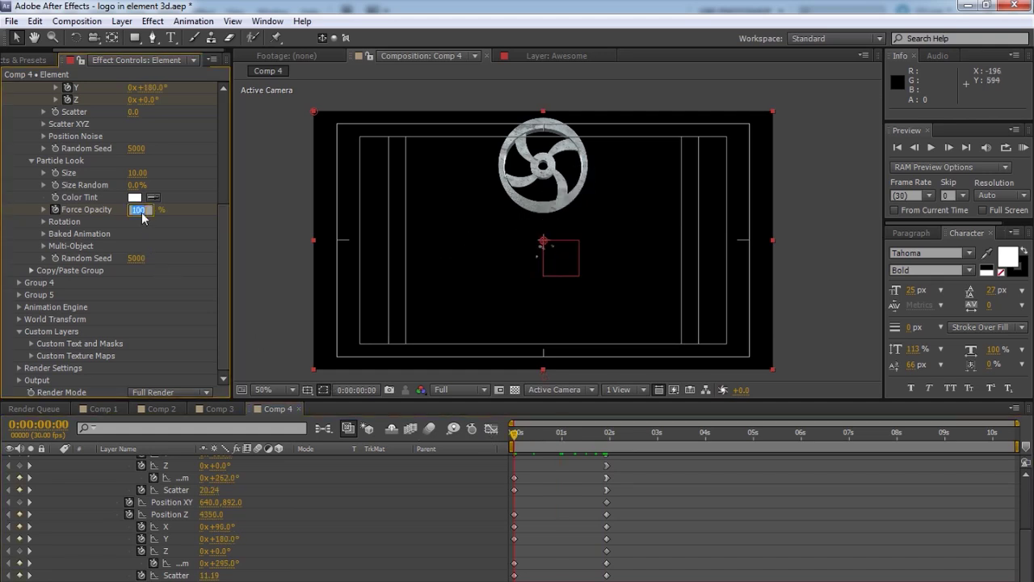
pyautogui.write('0')
pyautogui.press('Return')
pyautogui.press('space')
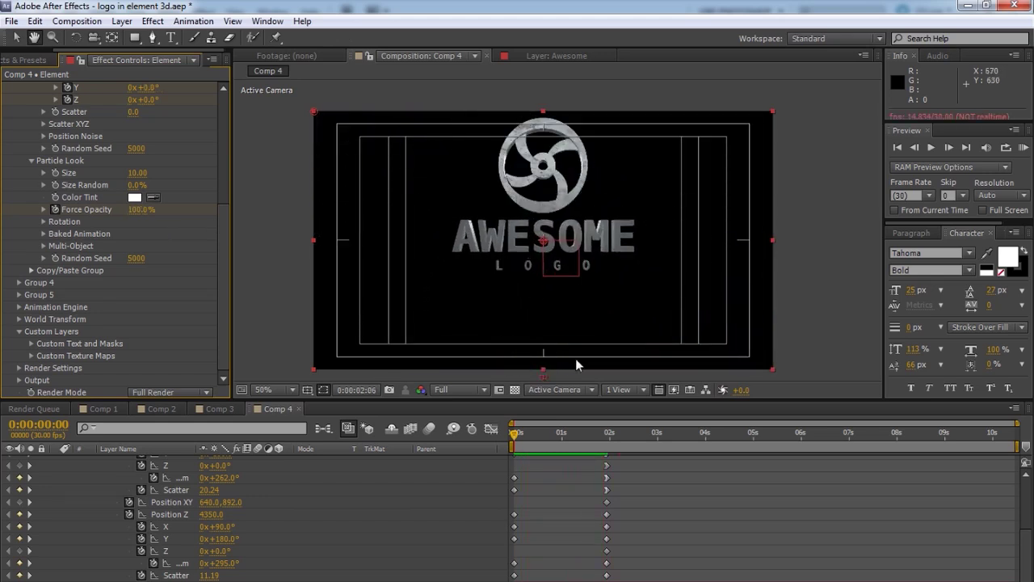
pyautogui.click(620, 434)
pyautogui.press('space')
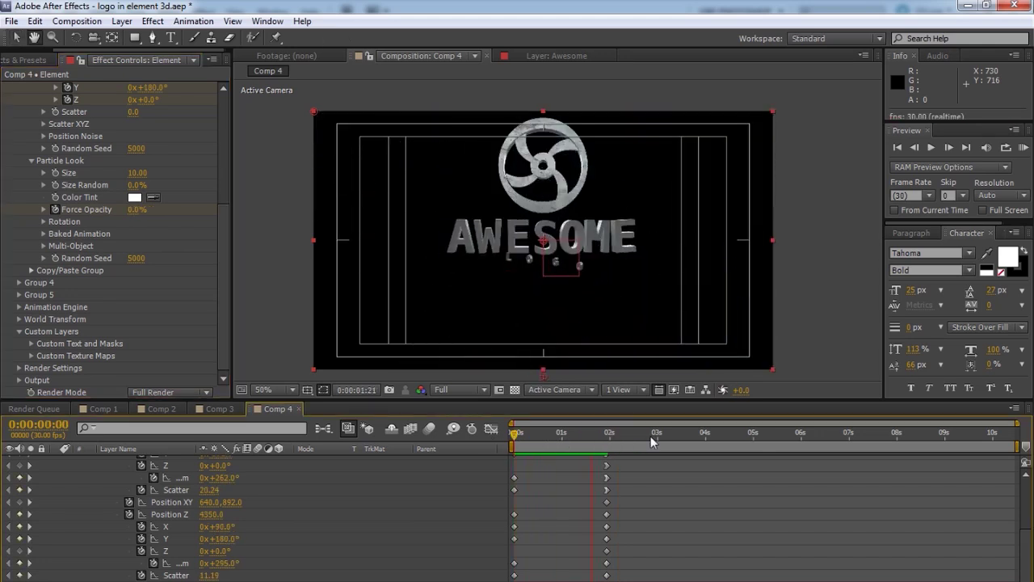
# Apply Easy Ease In to all keyframes at 0:00:01:28
pyautogui.click(611, 435)
pyautogui.click(608, 437)
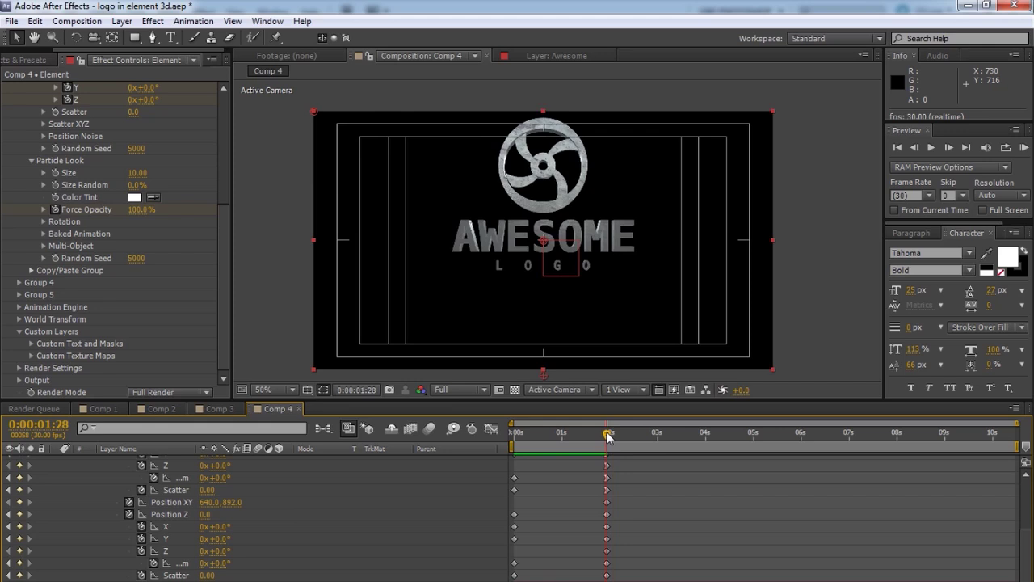
pyautogui.moveTo(618, 501); pyautogui.dragTo(605, 577)
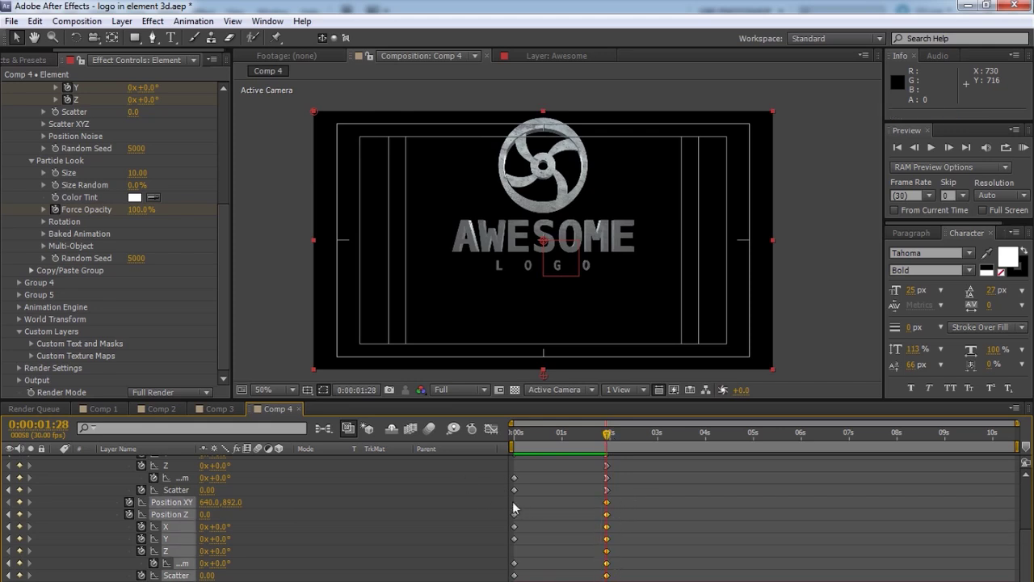
pyautogui.rightClick(607, 539)
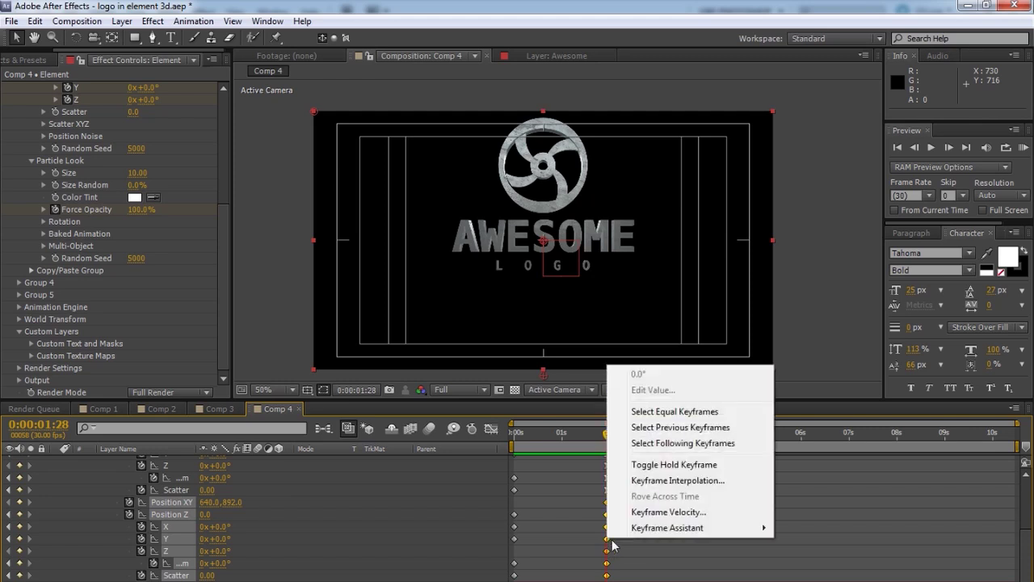
pyautogui.moveTo(651, 530)
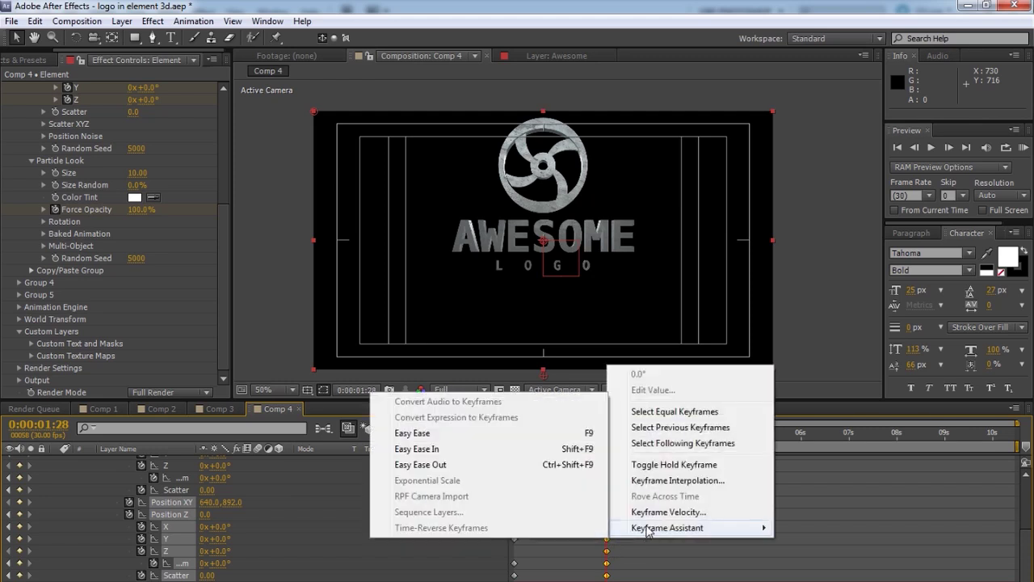
pyautogui.click(451, 450)
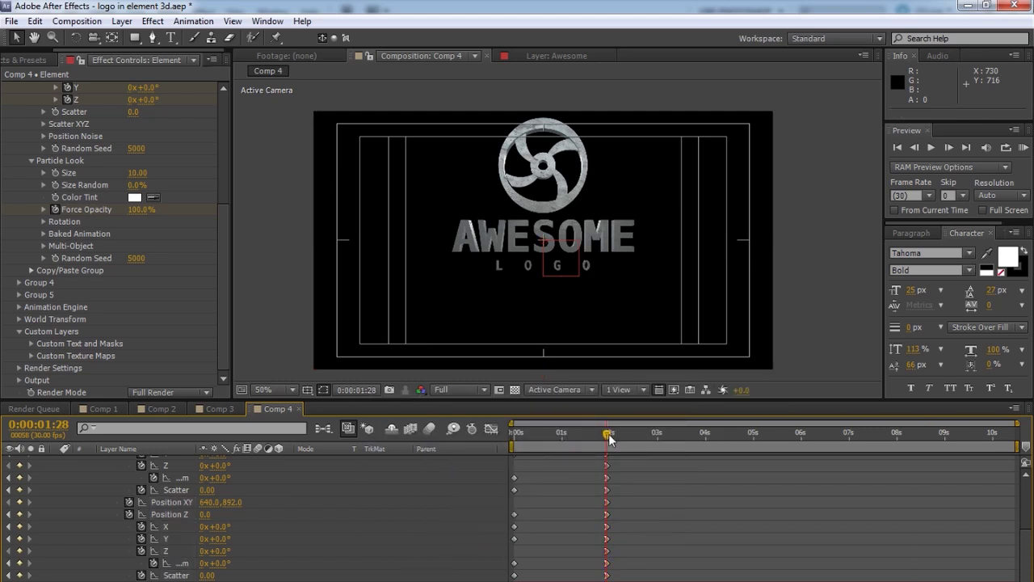
# Preview the eased animation, then scrub to mid-animation and select Null 3
pyautogui.moveTo(610, 438); pyautogui.dragTo(382, 440)
pyautogui.press('KP_0')
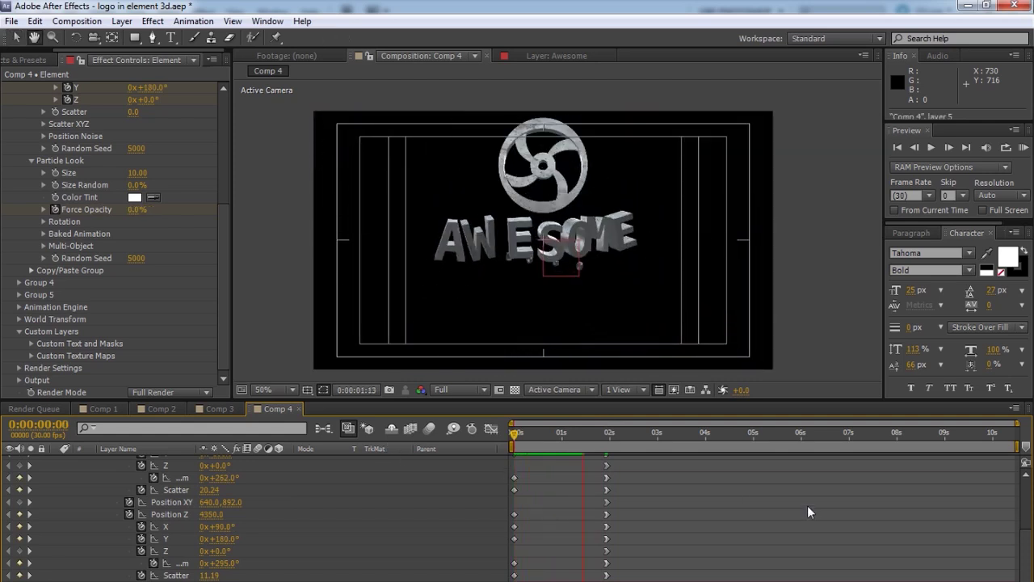
pyautogui.click(613, 426)
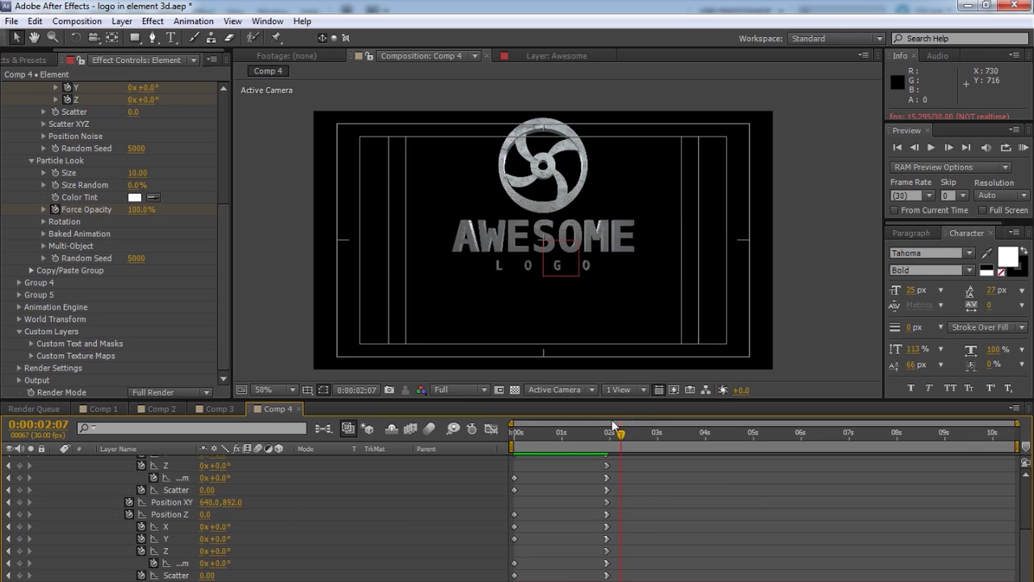
pyautogui.moveTo(622, 439); pyautogui.dragTo(557, 457)
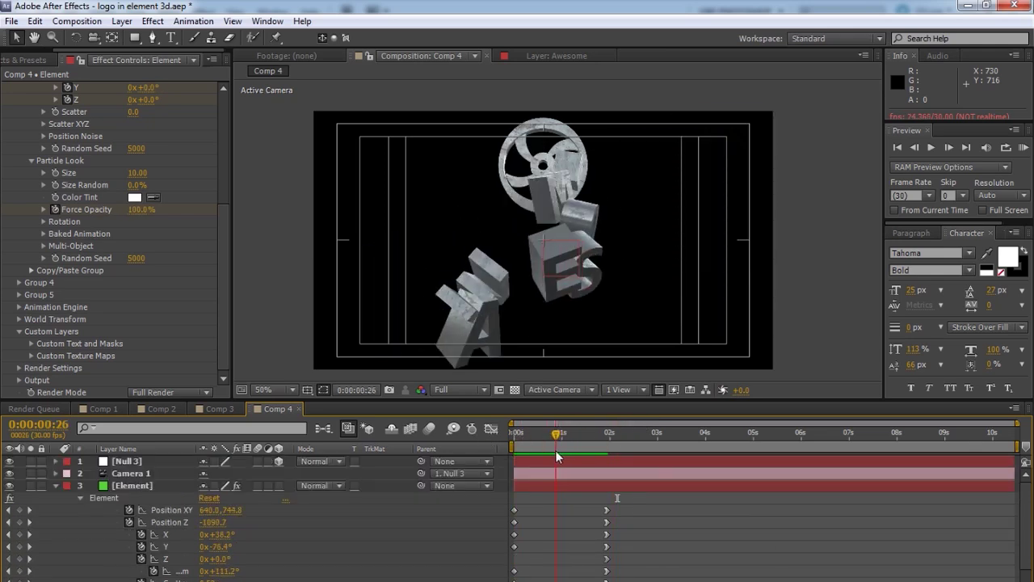
pyautogui.click(129, 461)
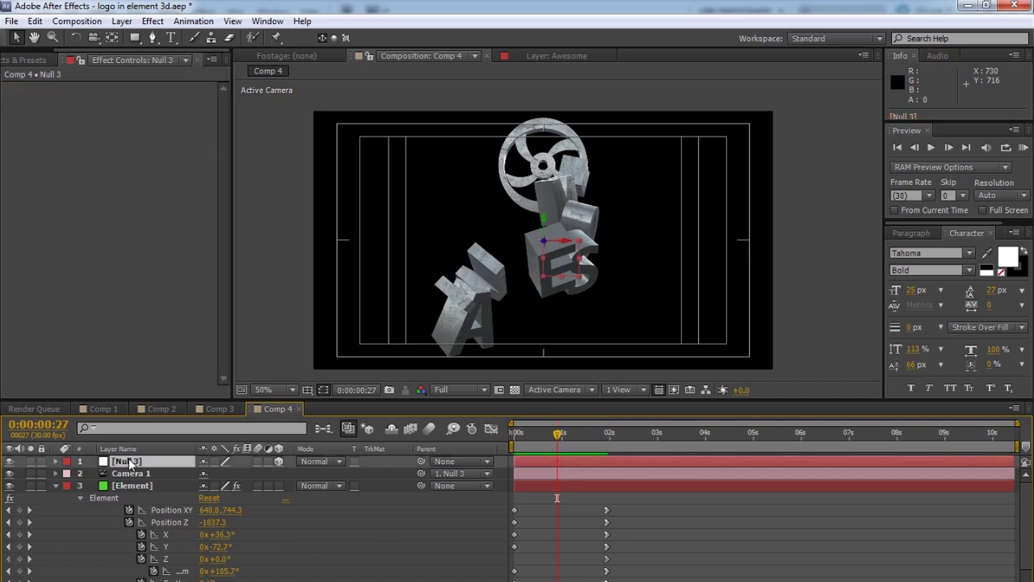
# Keyframe Null 3's Position, moving Y from 757 at frame 0 to 521 near 3 seconds
pyautogui.press('p')
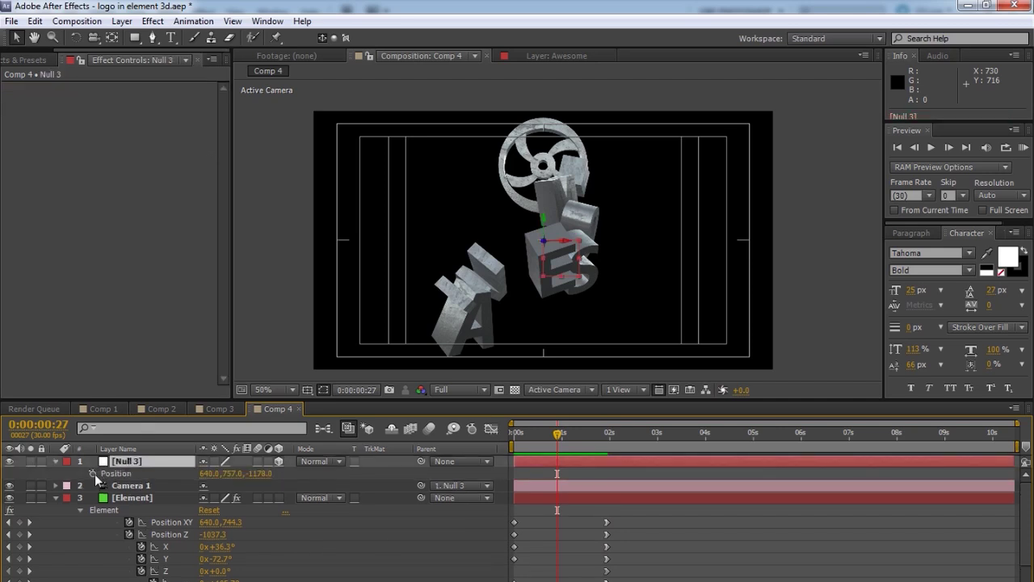
pyautogui.click(93, 474)
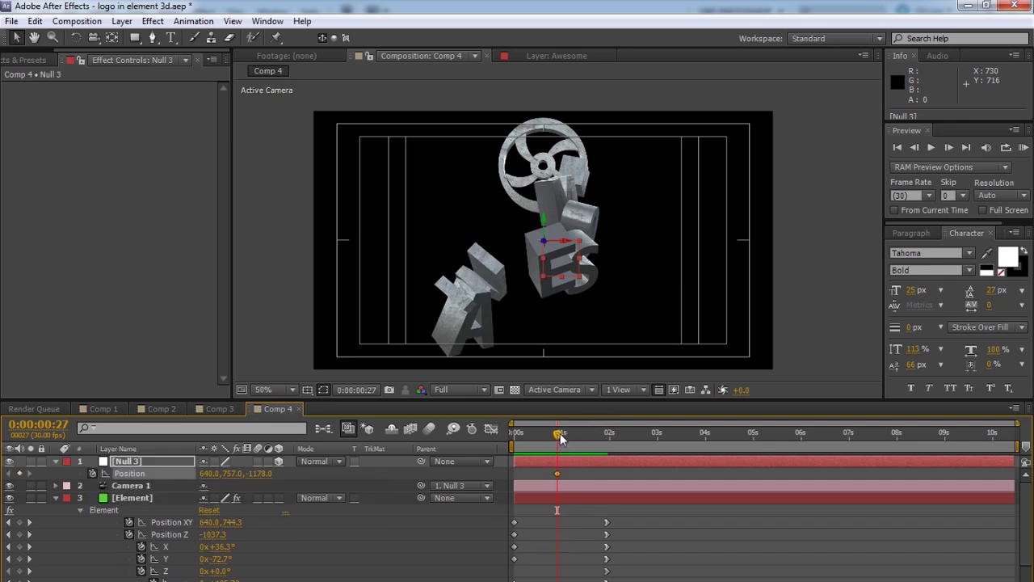
pyautogui.moveTo(559, 437); pyautogui.dragTo(671, 447)
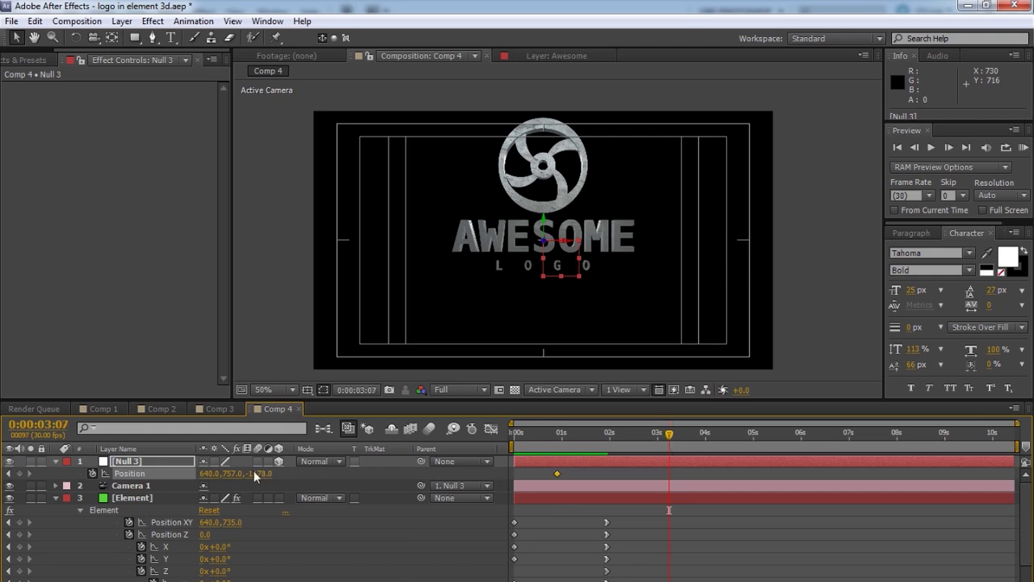
pyautogui.moveTo(546, 230); pyautogui.dragTo(551, 136)
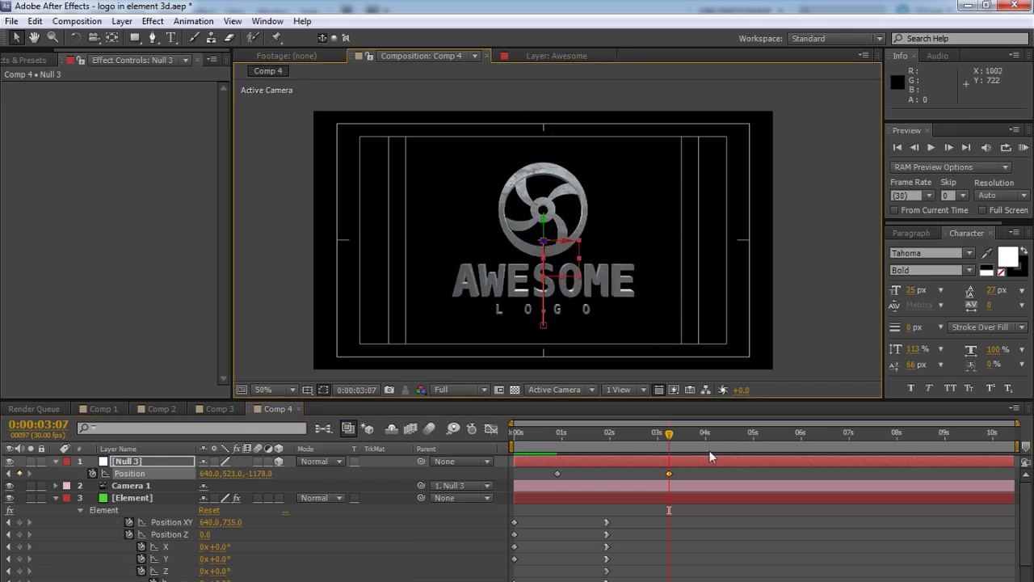
# Ease out the first Position keyframe, Easy Ease In the 3-second one, then preview from 0
pyautogui.rightClick(557, 473)
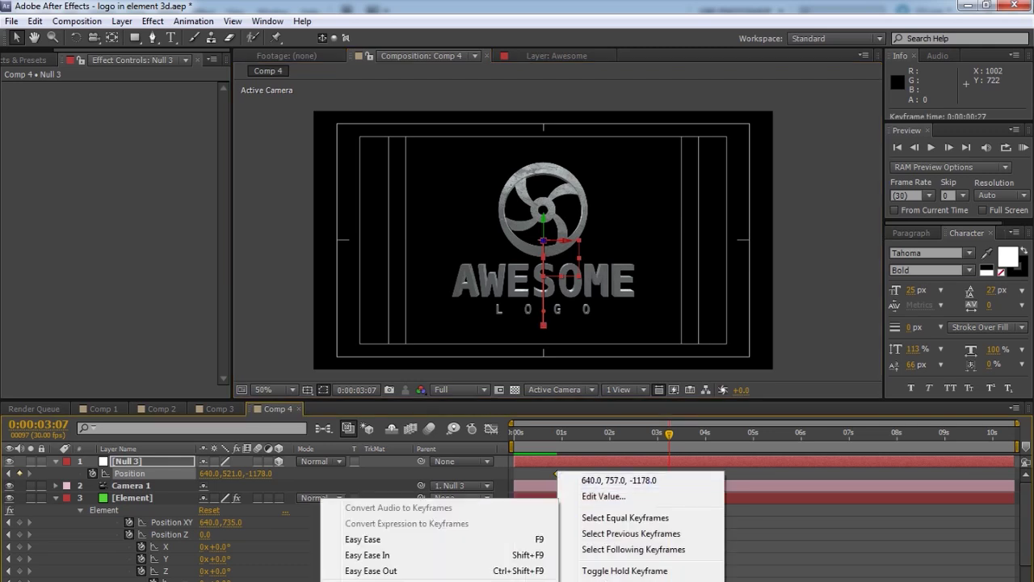
pyautogui.click(370, 570)
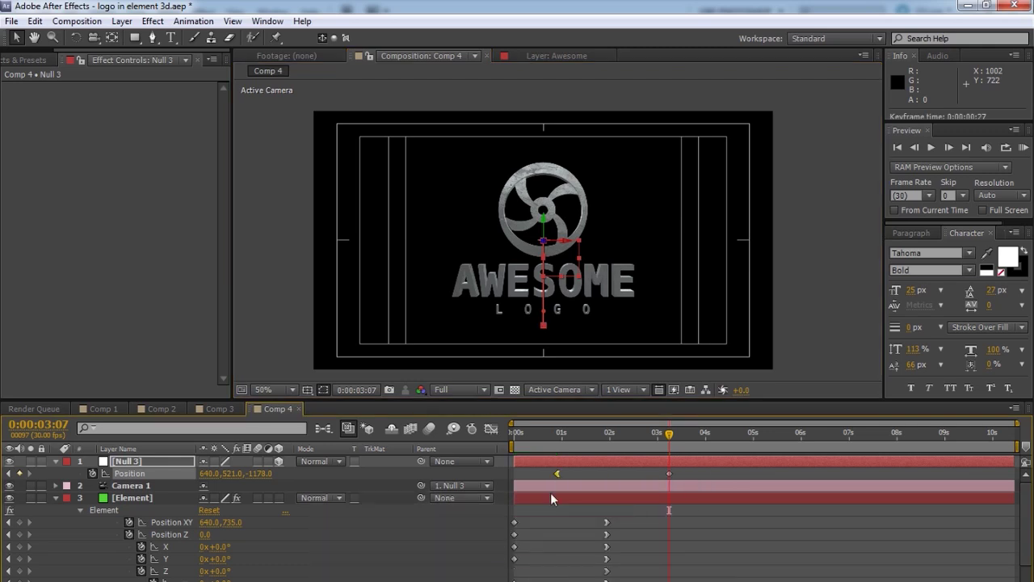
pyautogui.rightClick(669, 472)
pyautogui.moveTo(695, 462)
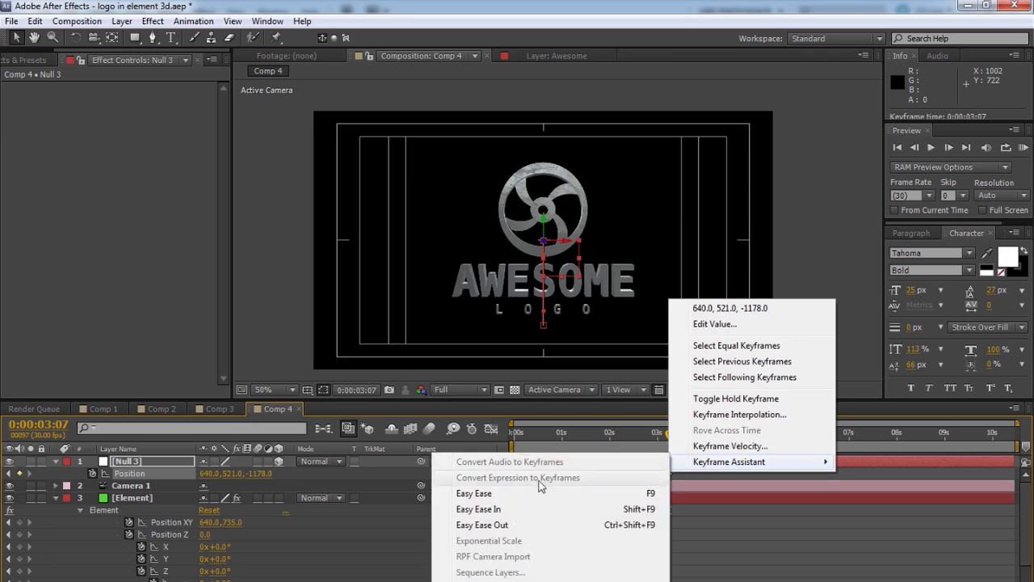
pyautogui.click(488, 510)
pyautogui.moveTo(672, 428); pyautogui.dragTo(452, 441)
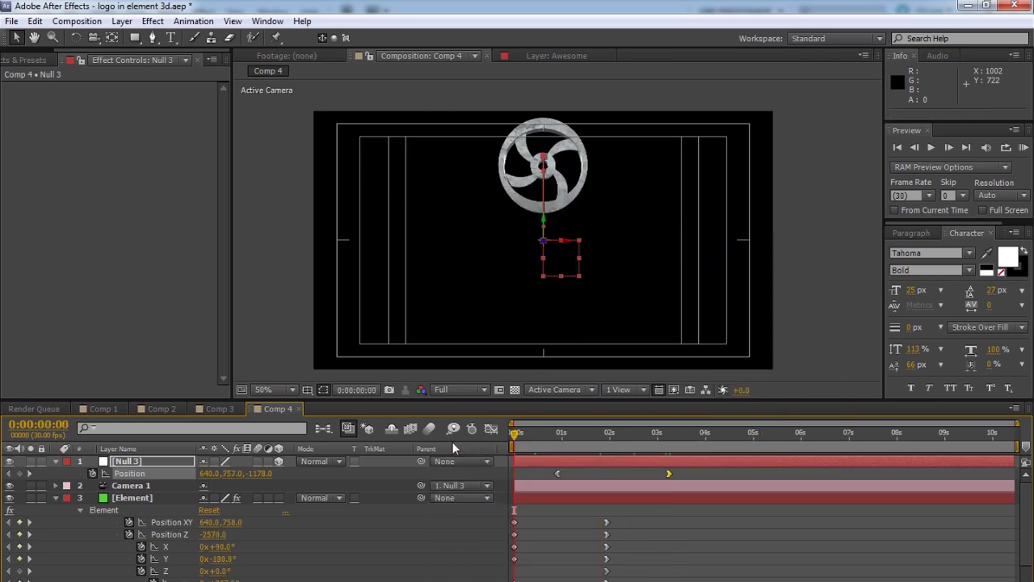
pyautogui.press('space')
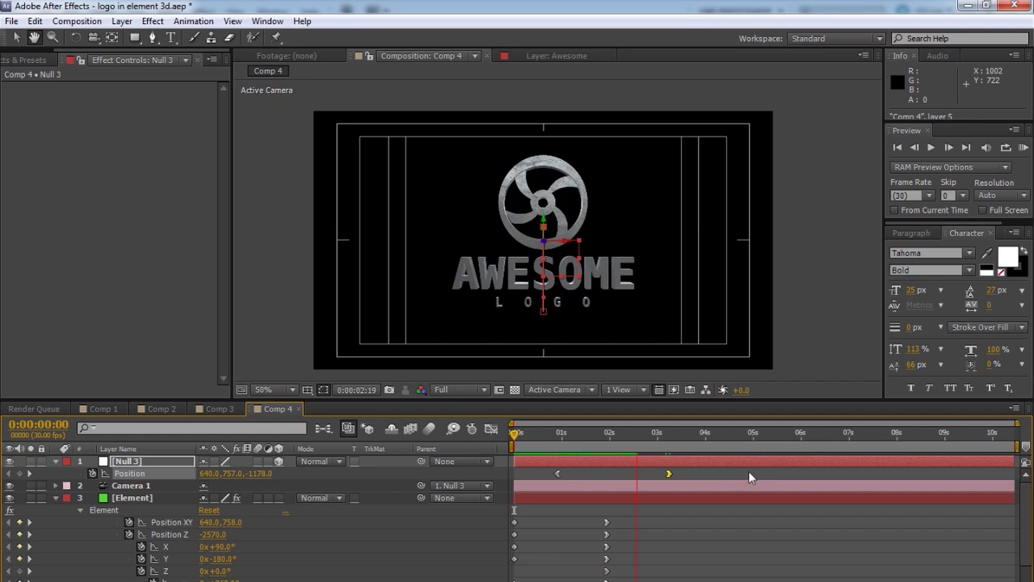
# At 3:07, keyframe the Element's Position XY 640,360, Position Z 0 and Rotation X/Y/Z 0°
pyautogui.click(670, 447)
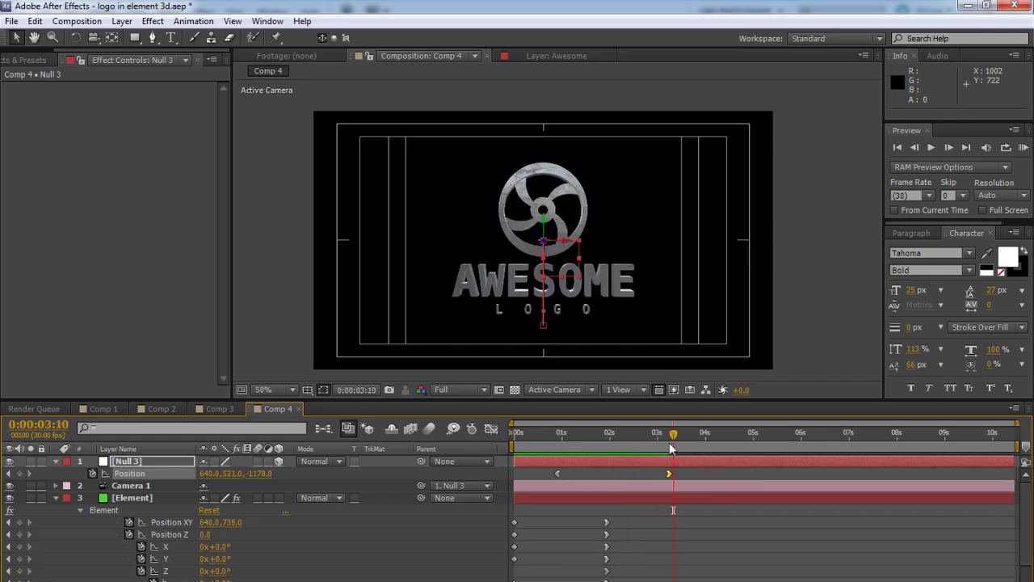
pyautogui.moveTo(670, 447); pyautogui.dragTo(558, 441)
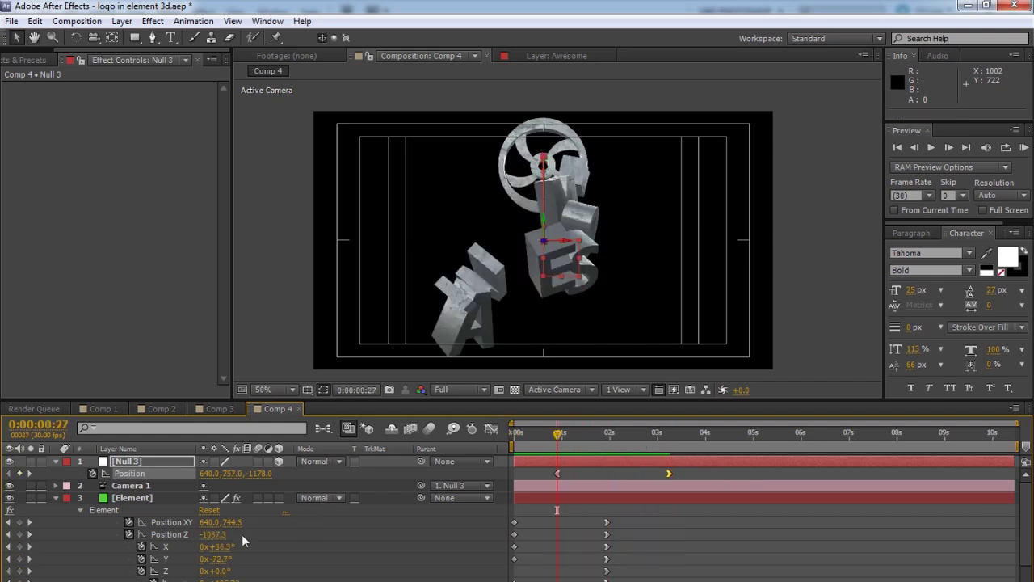
pyautogui.click(103, 499)
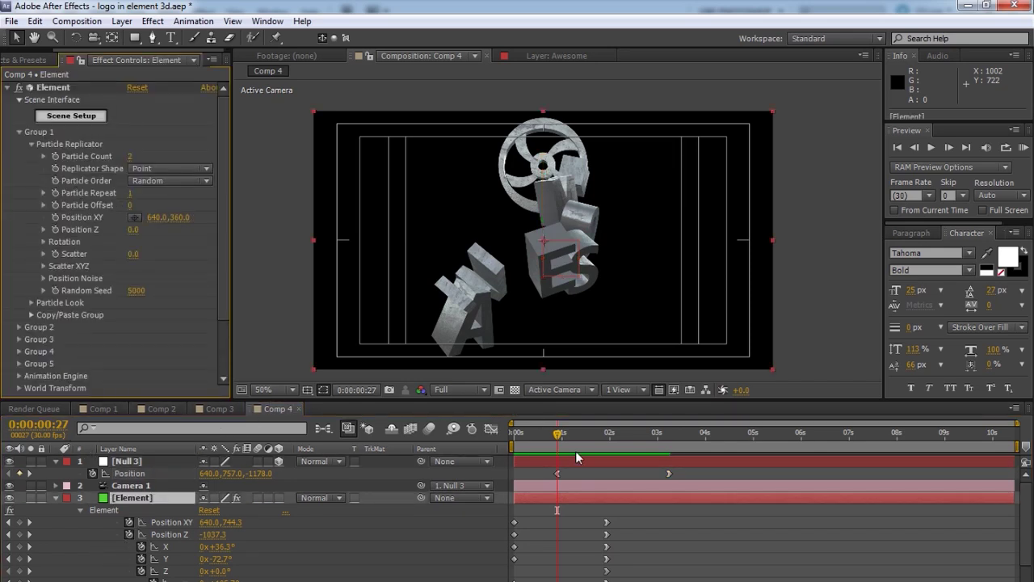
pyautogui.moveTo(557, 437); pyautogui.dragTo(670, 439)
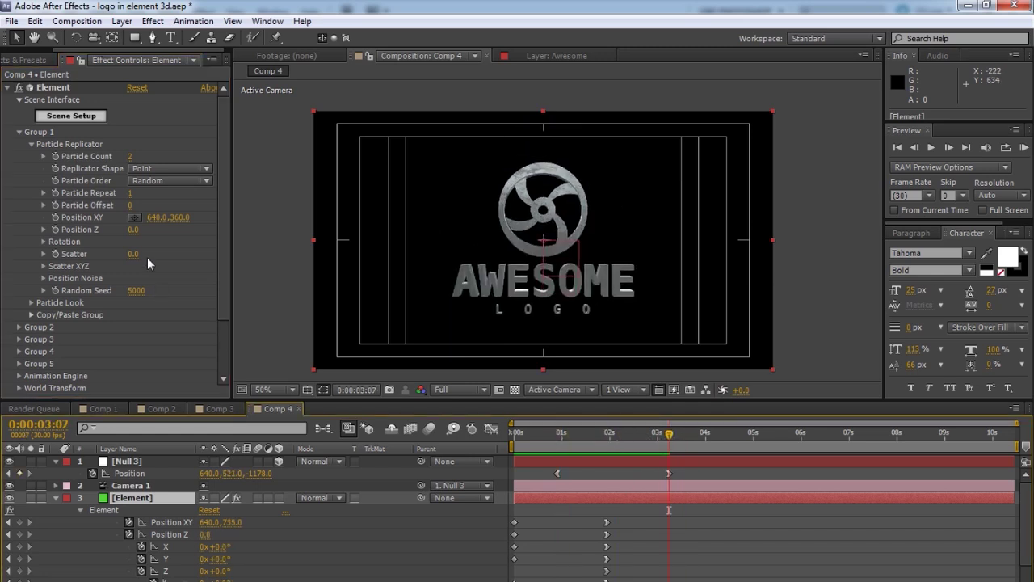
pyautogui.click(56, 218)
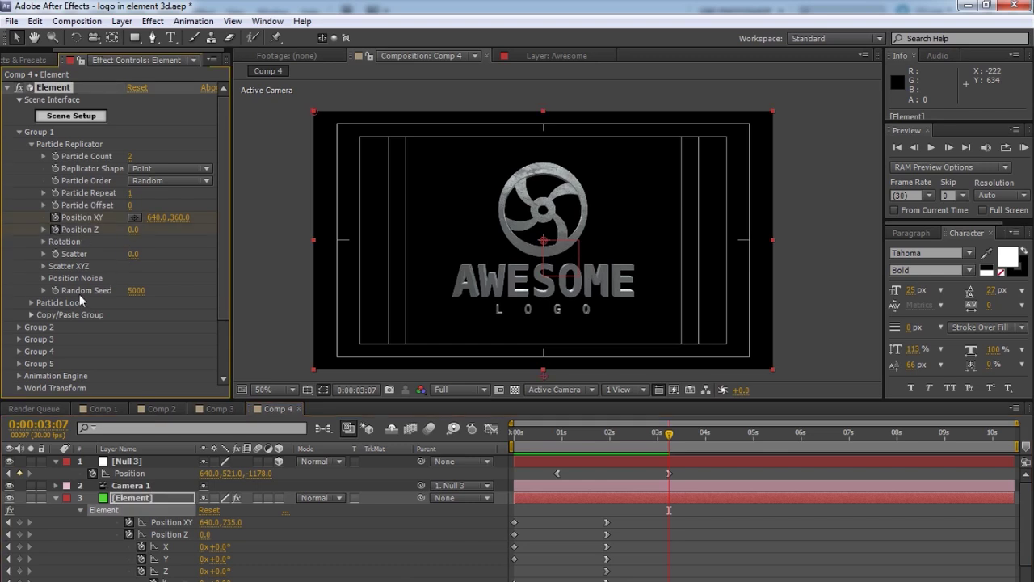
pyautogui.click(44, 241)
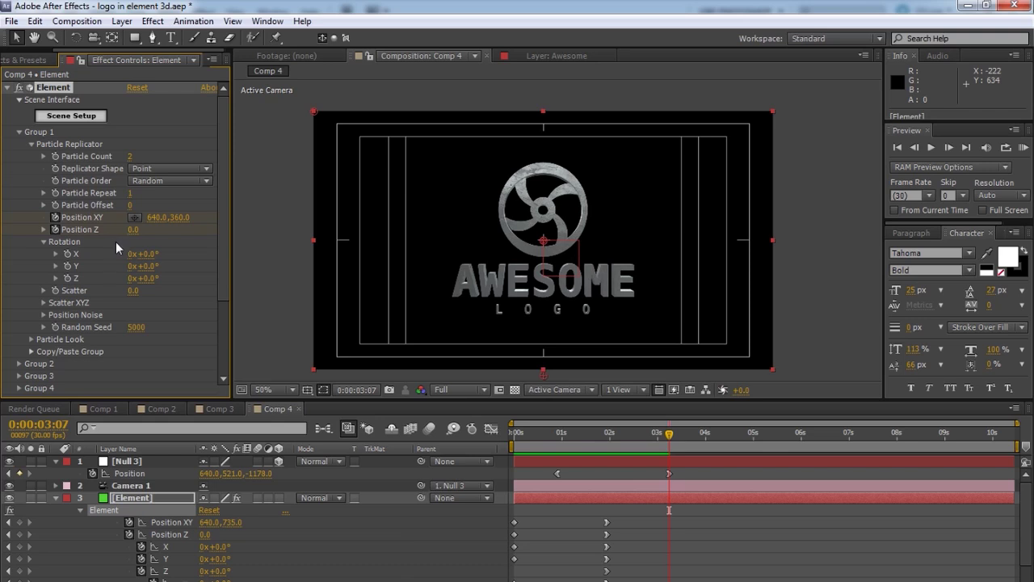
pyautogui.moveTo(66, 255); pyautogui.dragTo(68, 278)
pyautogui.click(167, 499)
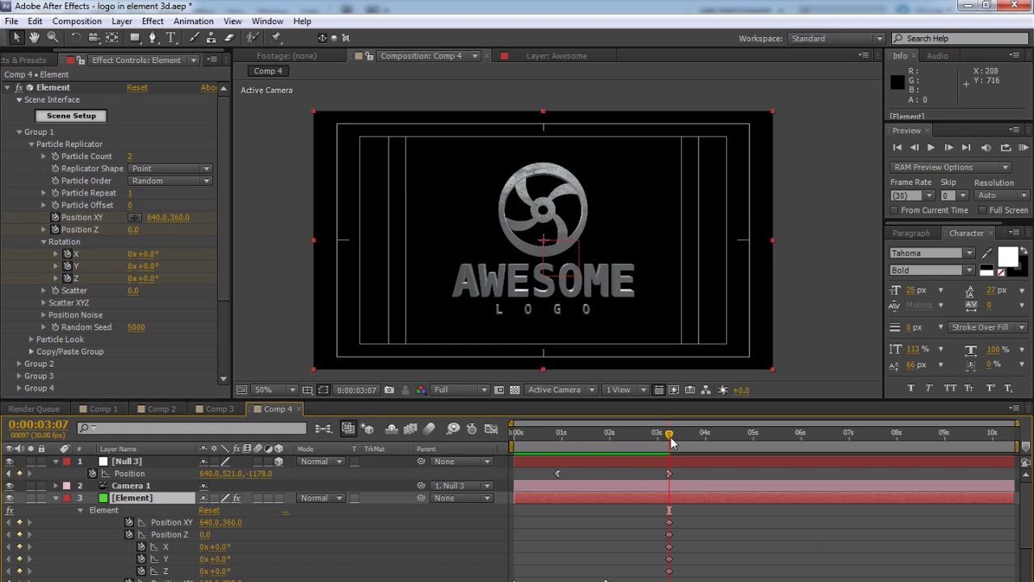
# At 0:27, set the ring's Rotation X to 90° and Y to -180°, and preview it
pyautogui.moveTo(669, 439); pyautogui.dragTo(568, 447)
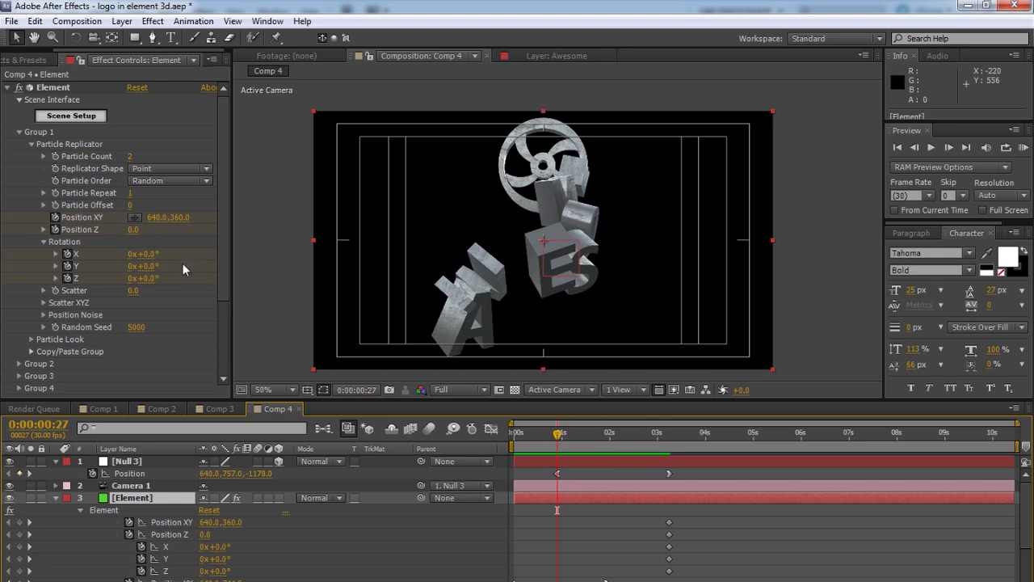
pyautogui.click(158, 255)
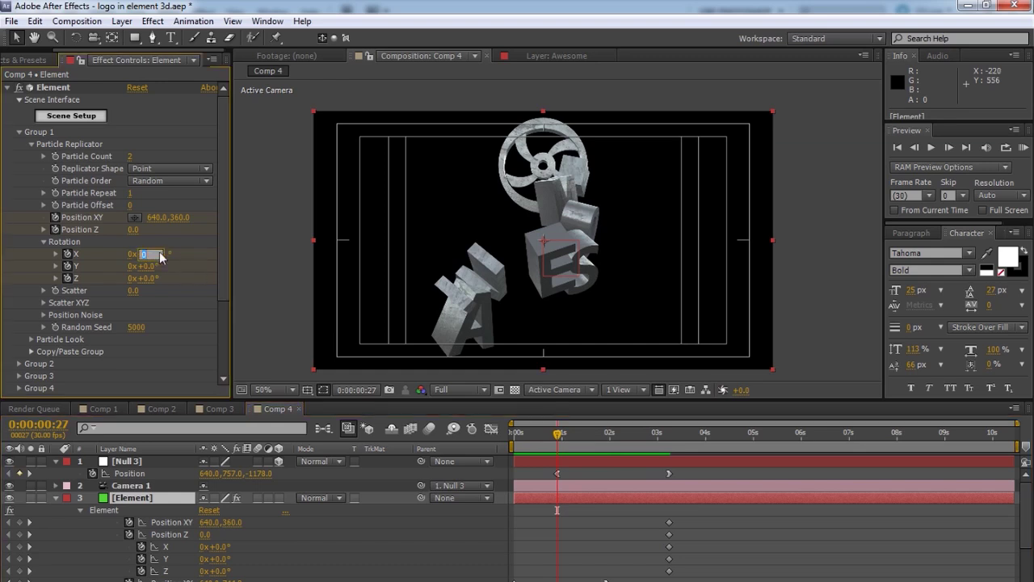
pyautogui.write('90')
pyautogui.press('Tab')
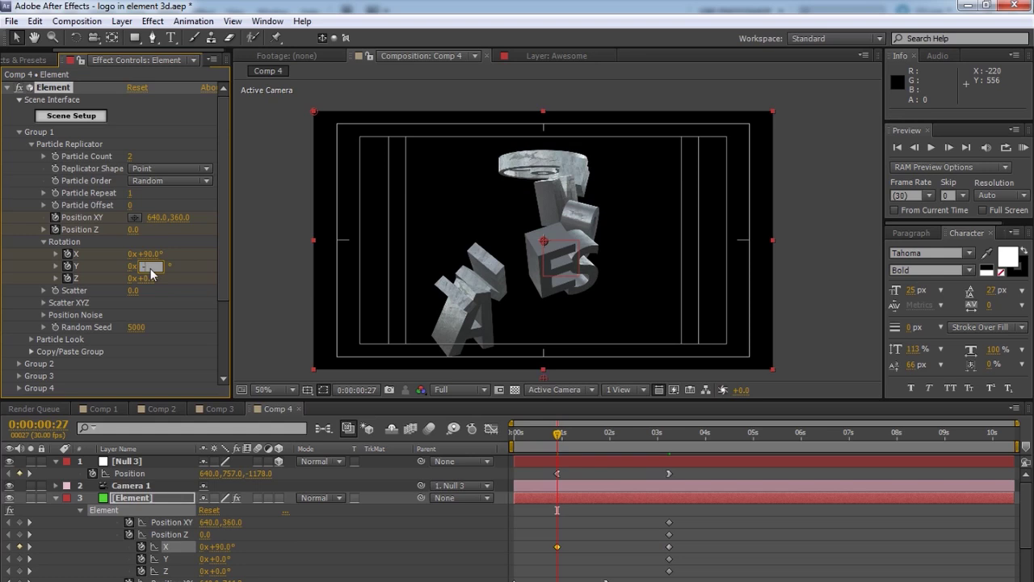
pyautogui.press('Return')
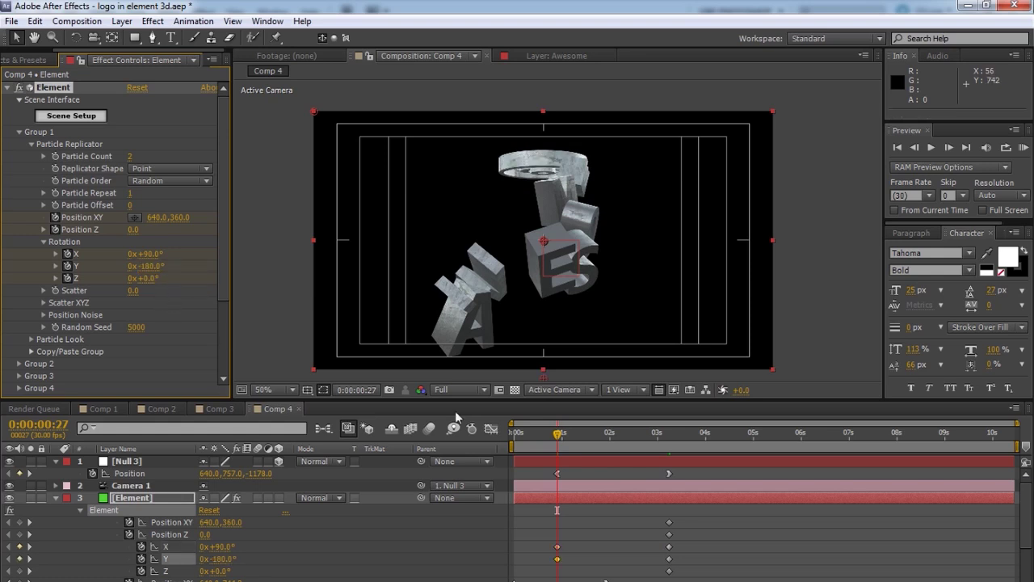
pyautogui.press('KP_0')
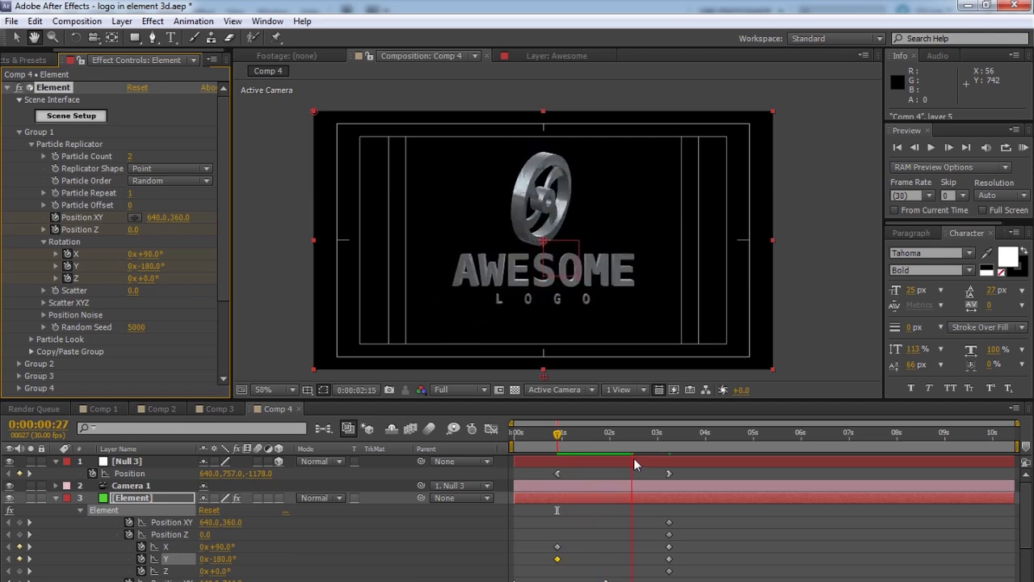
pyautogui.click(676, 440)
pyautogui.moveTo(676, 439); pyautogui.dragTo(558, 438)
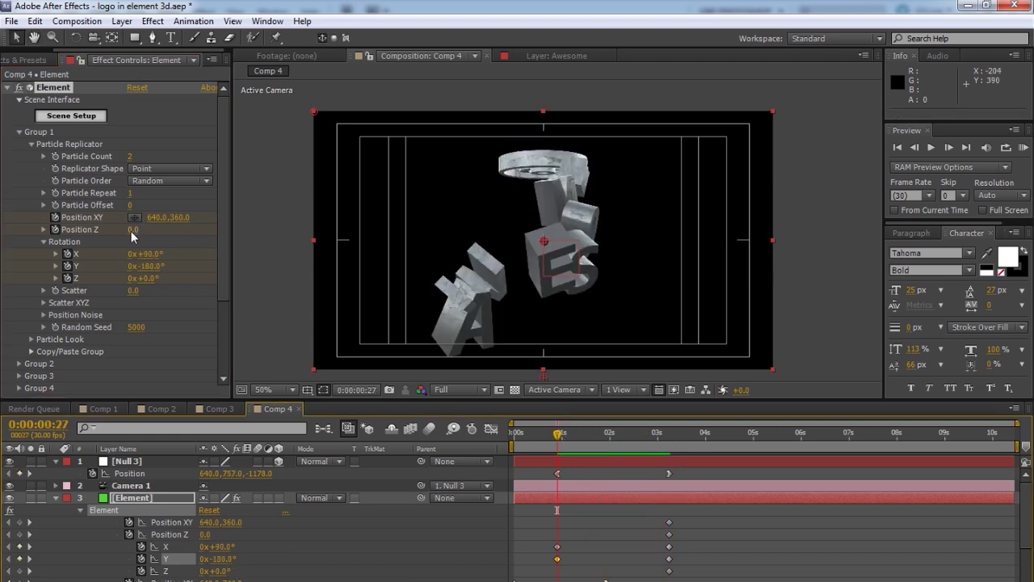
# Push the ring back to Position Z -2710 and lower Position Y to 755
pyautogui.moveTo(130, 231); pyautogui.dragTo(108, 232)
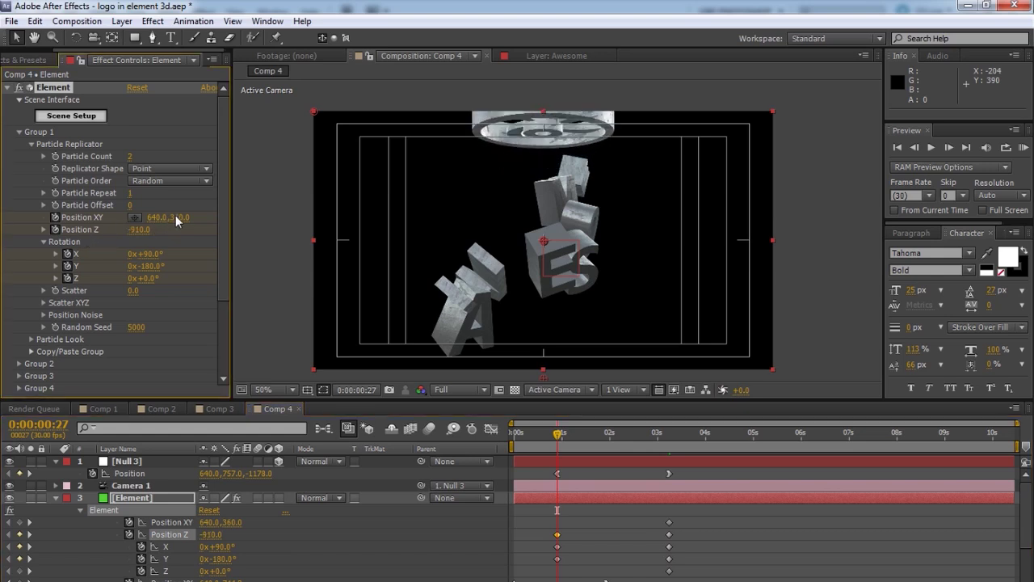
pyautogui.moveTo(176, 216); pyautogui.dragTo(467, 201)
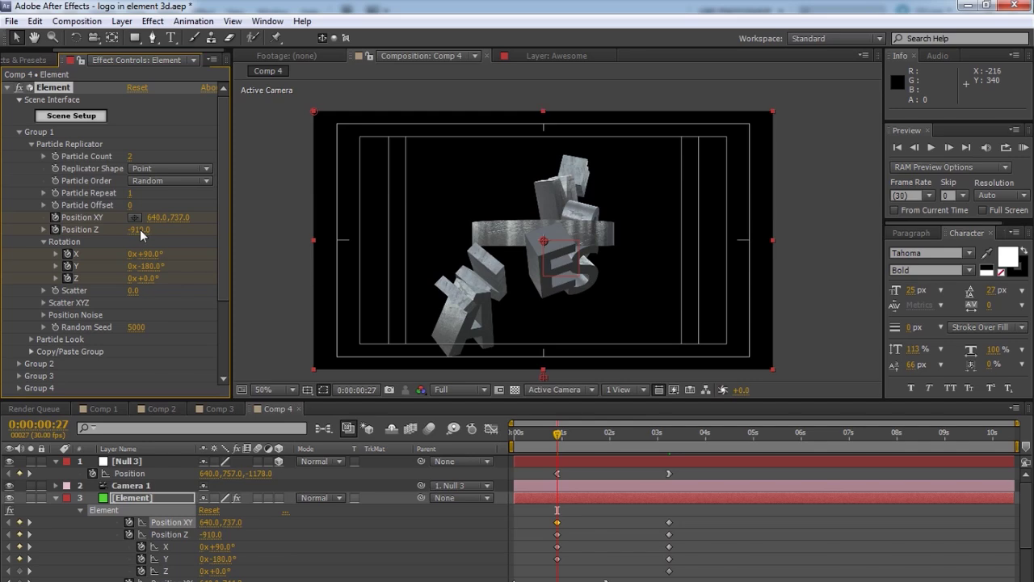
pyautogui.moveTo(140, 230); pyautogui.dragTo(74, 242)
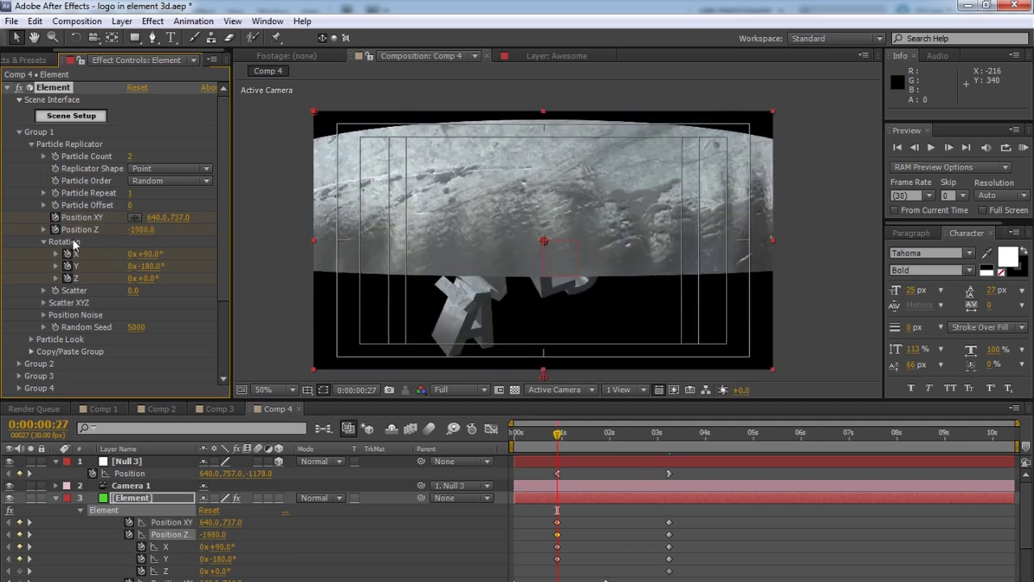
pyautogui.moveTo(177, 223); pyautogui.dragTo(91, 233)
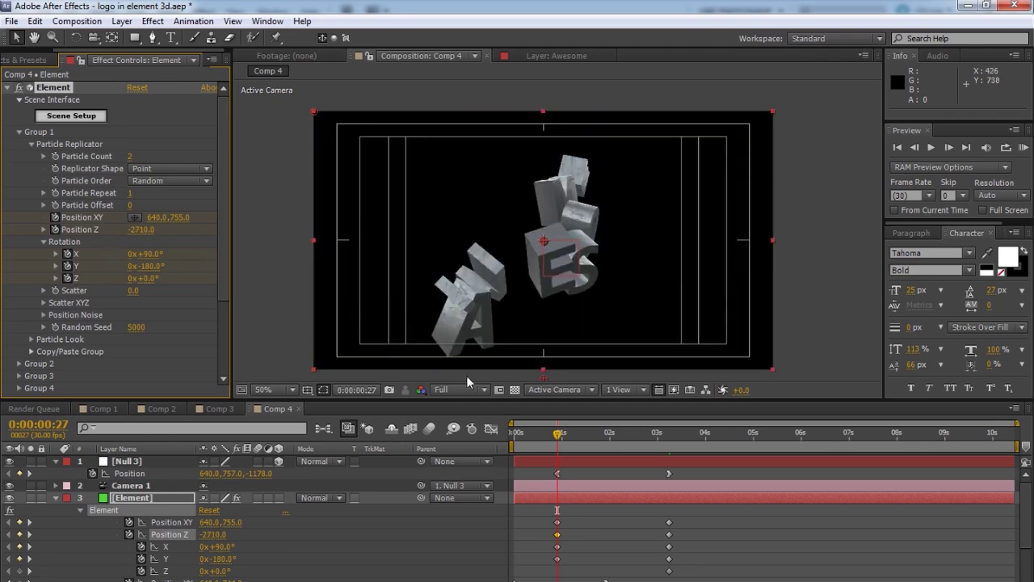
pyautogui.moveTo(569, 518); pyautogui.dragTo(546, 564)
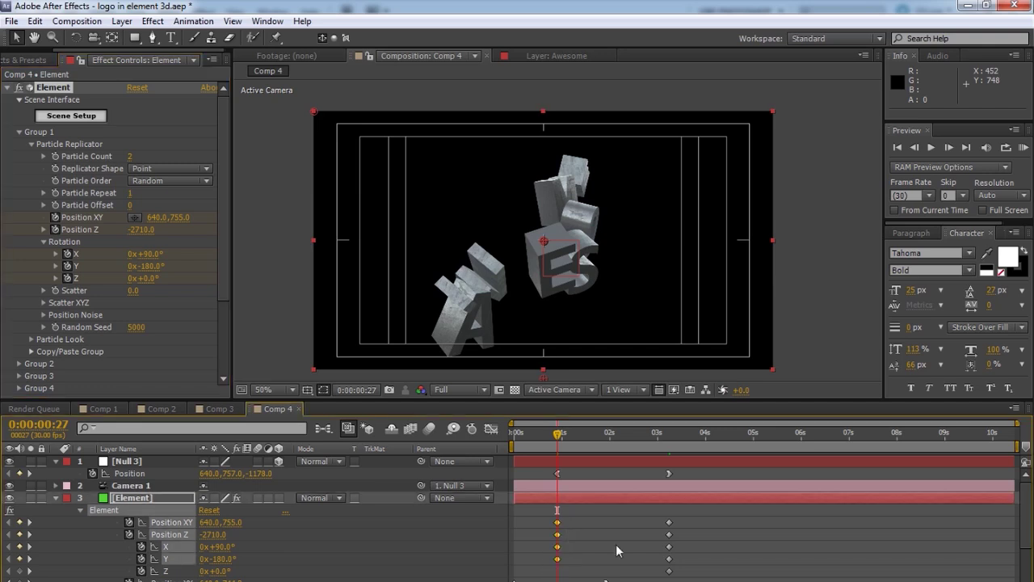
# Apply Easy Ease In to the ring's 3-second keyframes and preview the full intro
pyautogui.moveTo(658, 523); pyautogui.dragTo(680, 576)
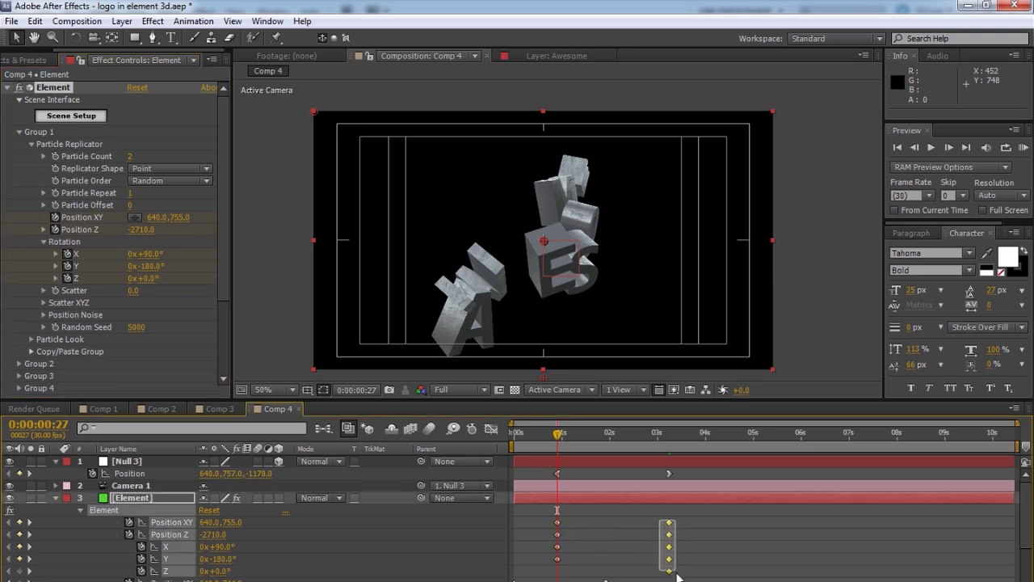
pyautogui.rightClick(671, 539)
pyautogui.moveTo(716, 533)
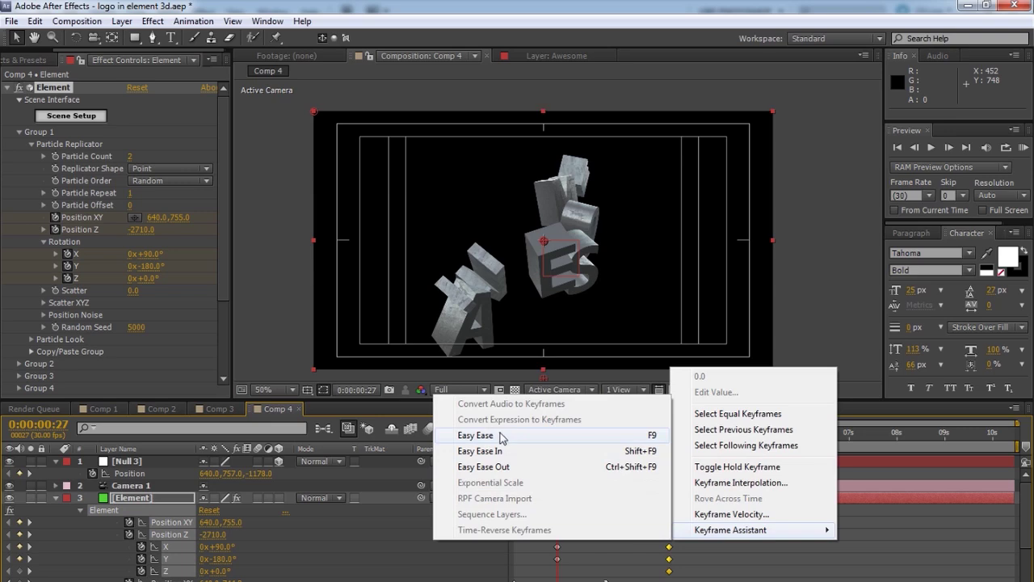
pyautogui.click(480, 446)
pyautogui.click(716, 536)
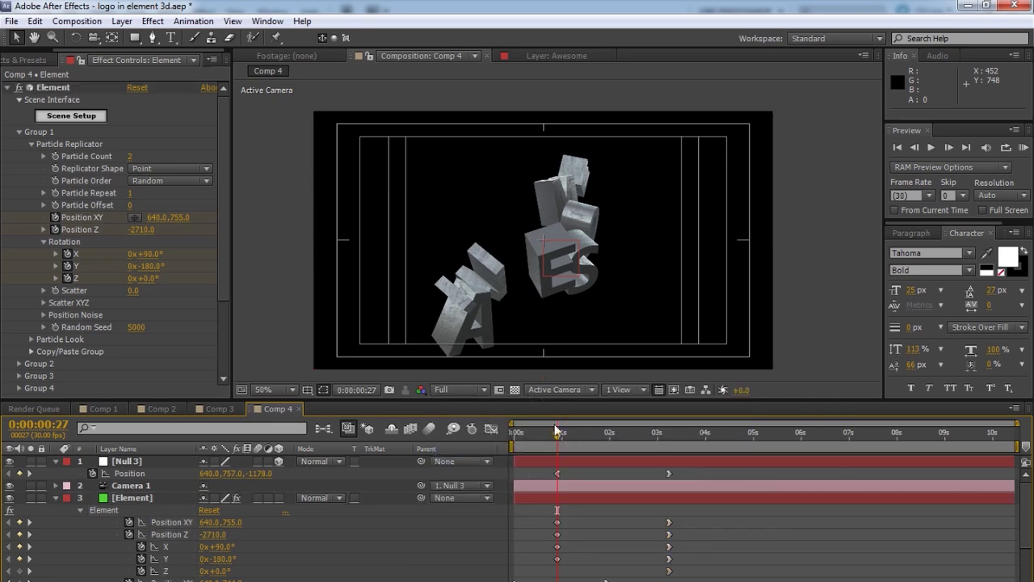
pyautogui.press('Home')
pyautogui.press('space')
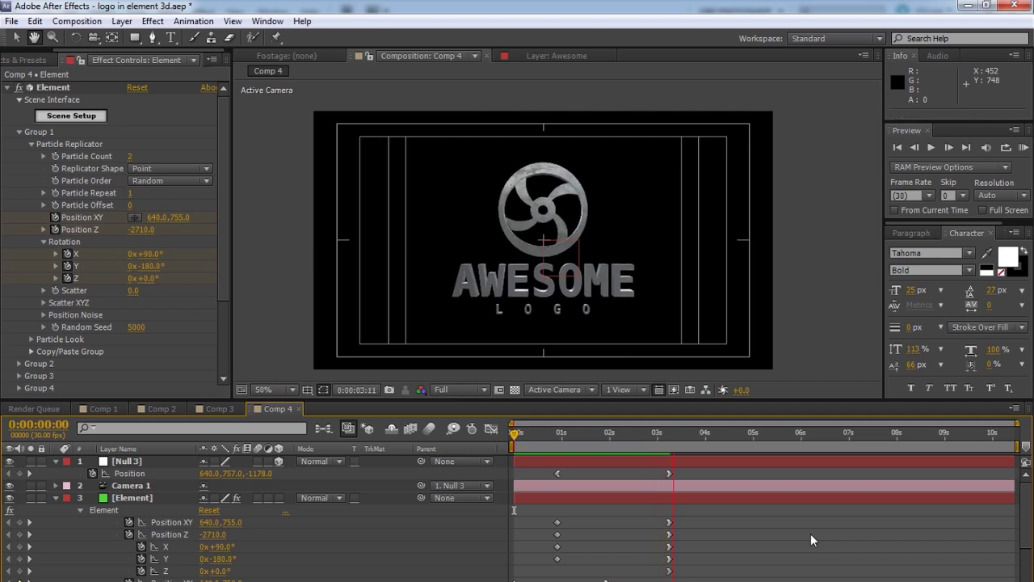
pyautogui.press('space')
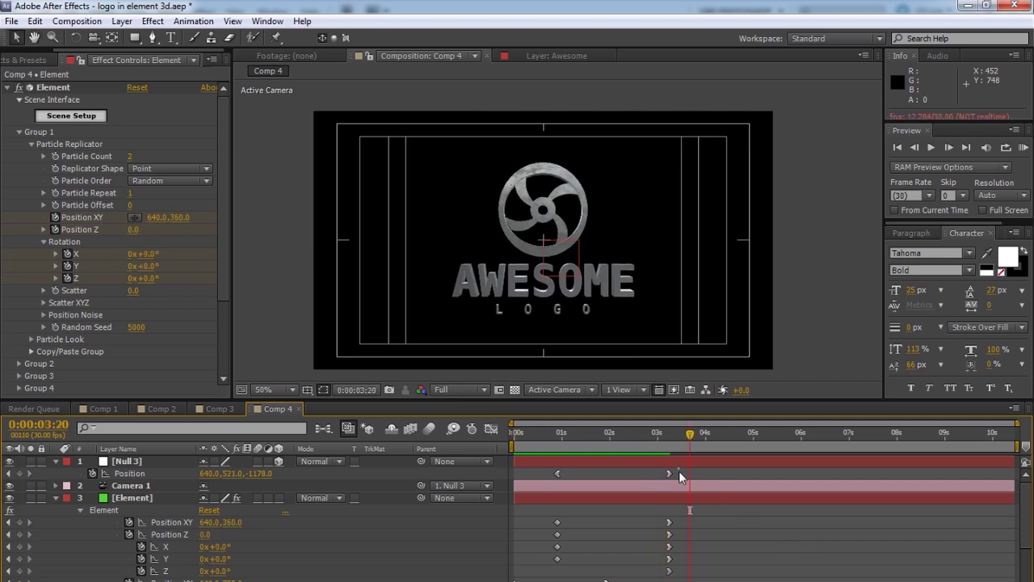
# Shift all end keyframes earlier to about 3:02 and preview the retimed animation
pyautogui.moveTo(681, 468); pyautogui.dragTo(666, 578)
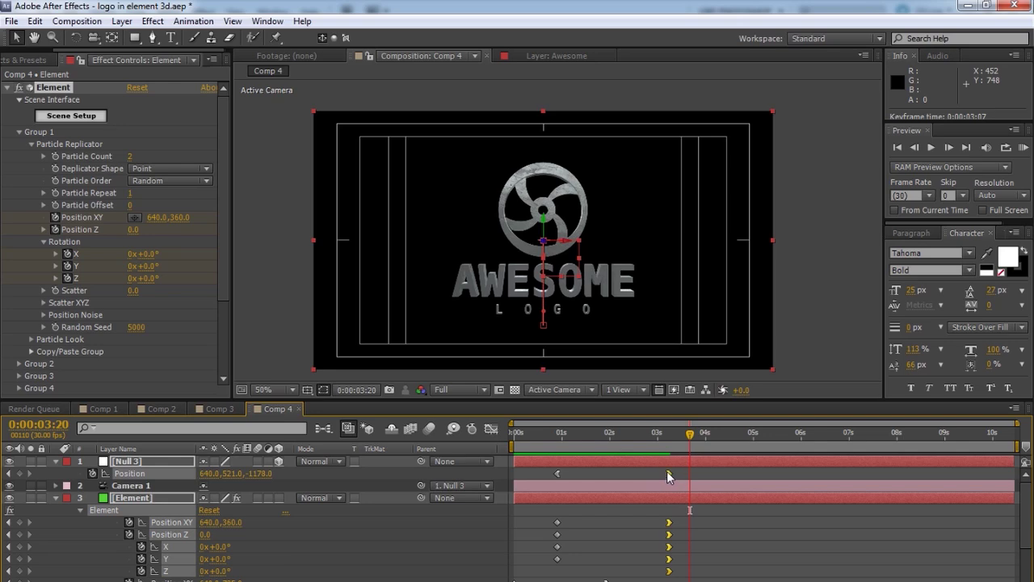
pyautogui.moveTo(667, 471); pyautogui.dragTo(660, 471)
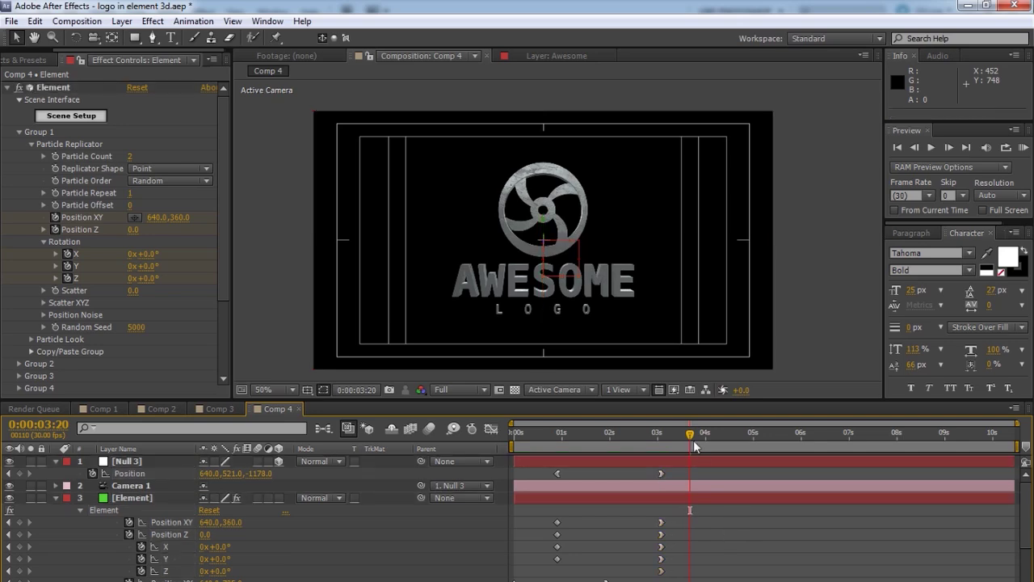
pyautogui.press('Home')
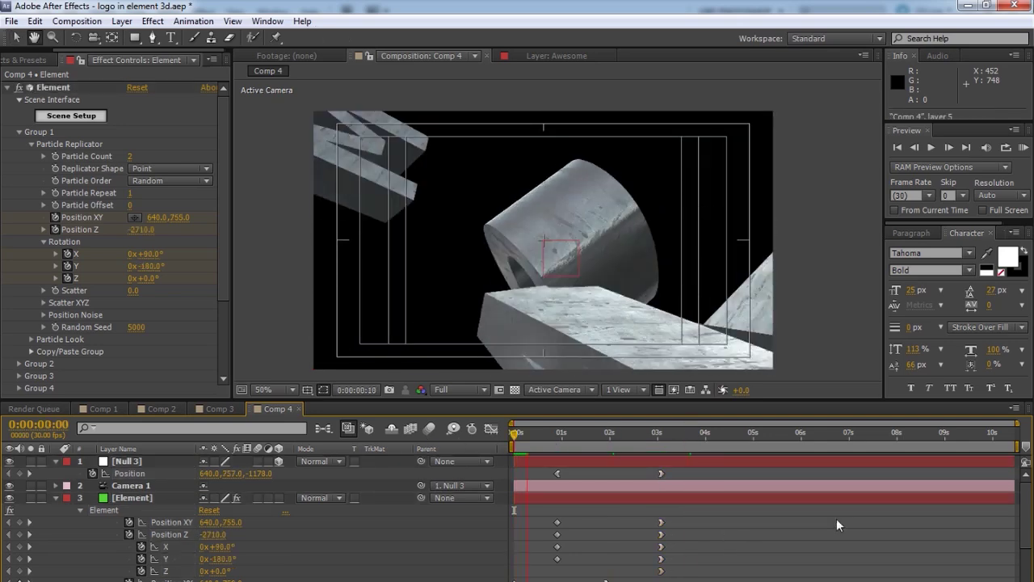
pyautogui.press('space')
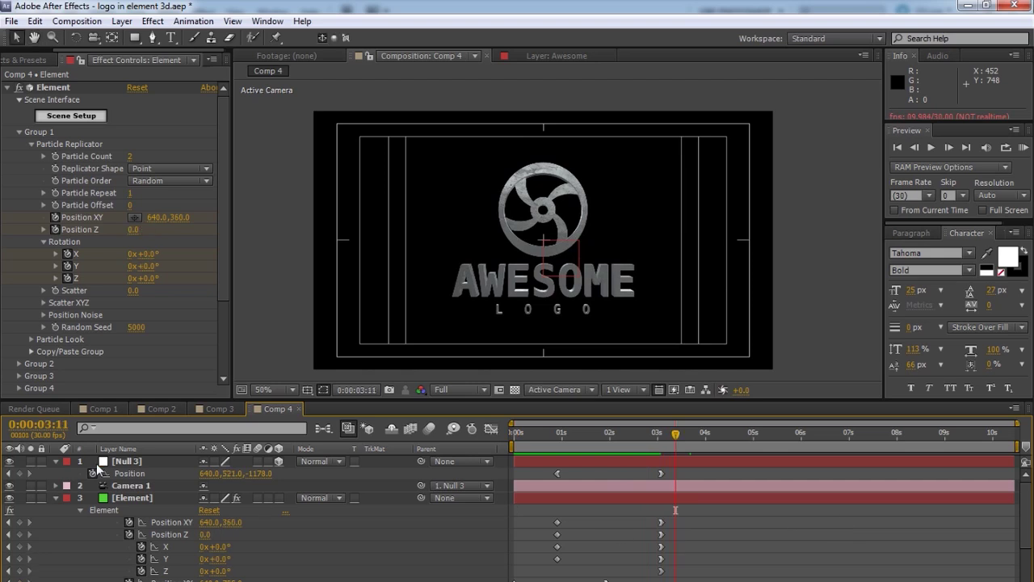
# Create a new solid layer named 'Background'
pyautogui.click(55, 498)
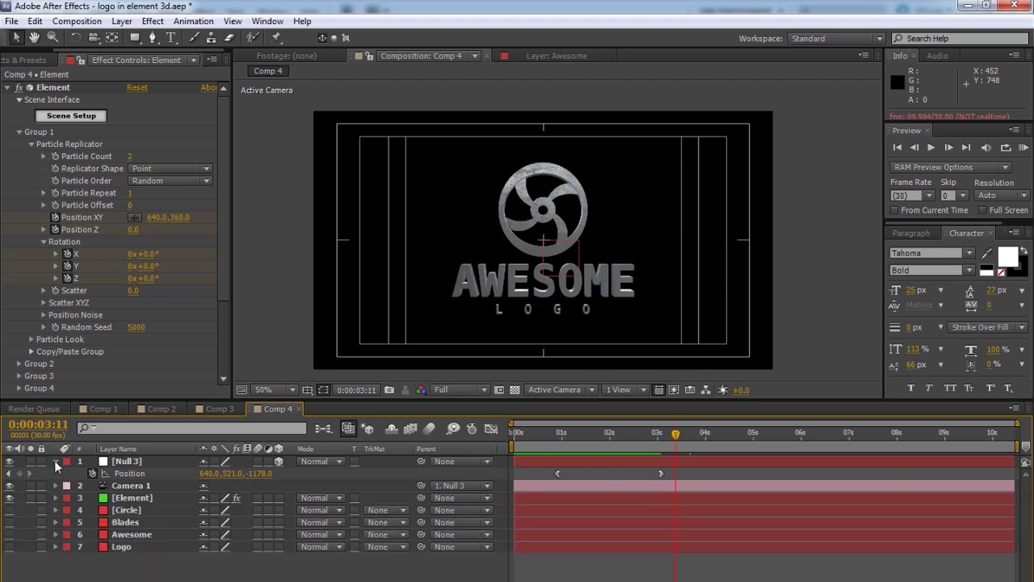
pyautogui.click(55, 460)
pyautogui.rightClick(141, 576)
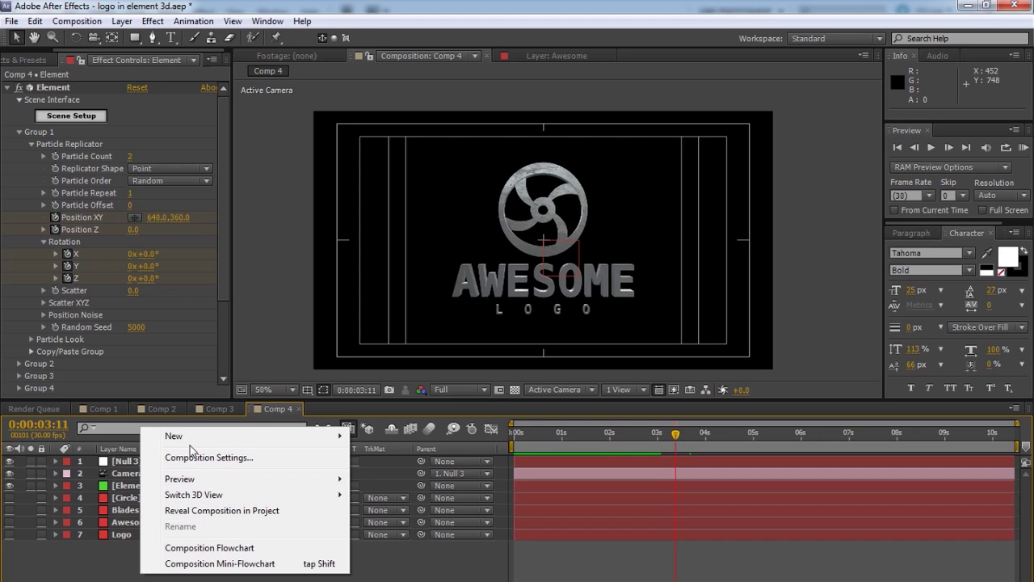
pyautogui.moveTo(194, 438)
pyautogui.click(385, 473)
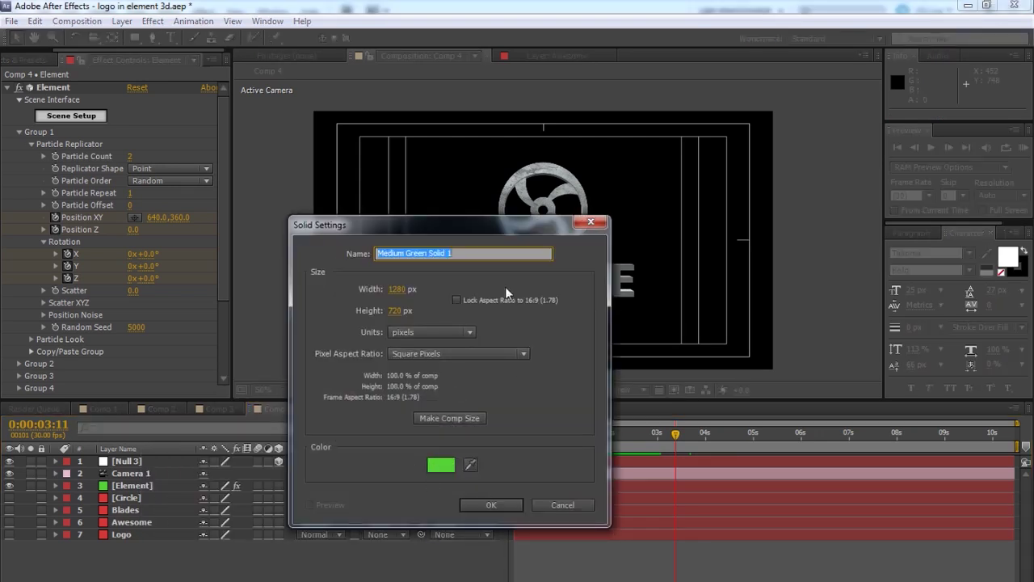
pyautogui.write('Background')
pyautogui.press('Return')
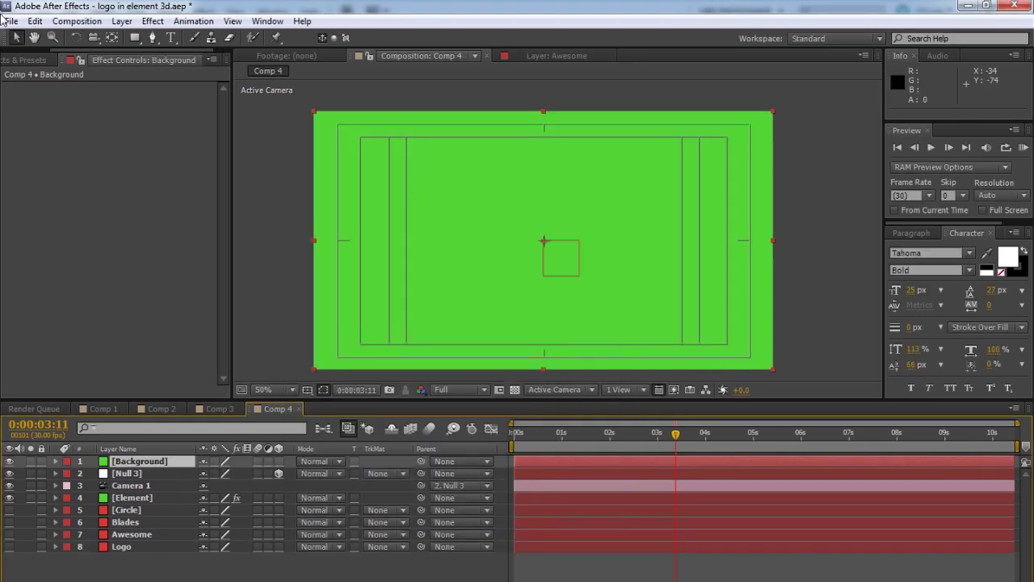
# Apply the Generate > Ramp effect to the Background layer
pyautogui.click(34, 62)
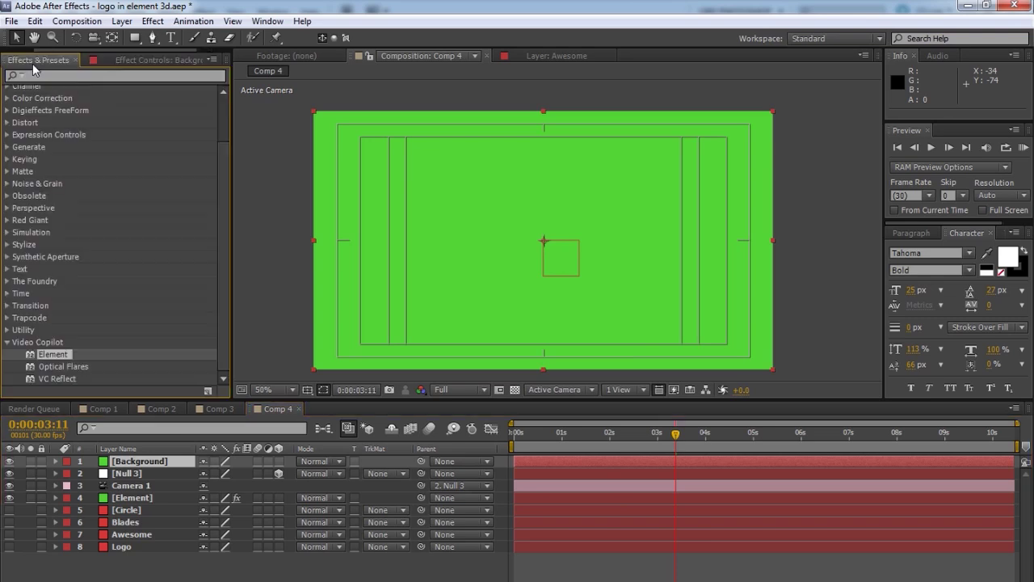
pyautogui.click(78, 78)
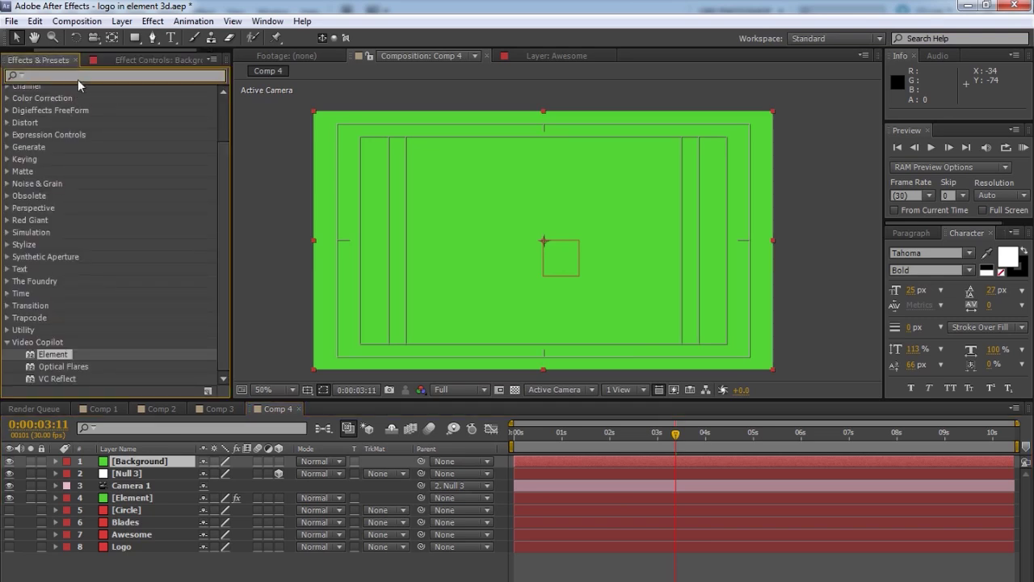
pyautogui.click(8, 151)
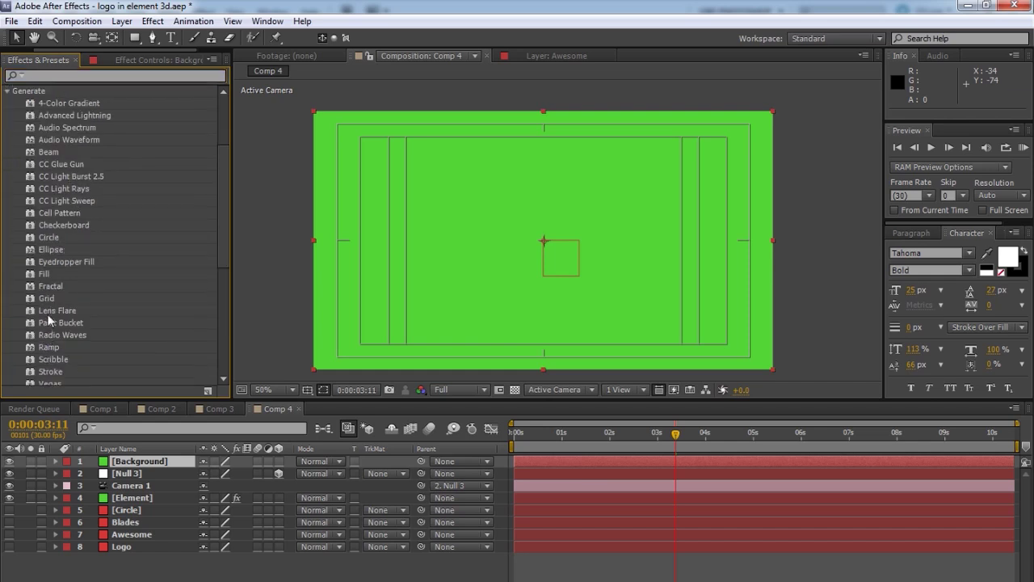
pyautogui.scroll(-2, 50, 319)
pyautogui.click(46, 282)
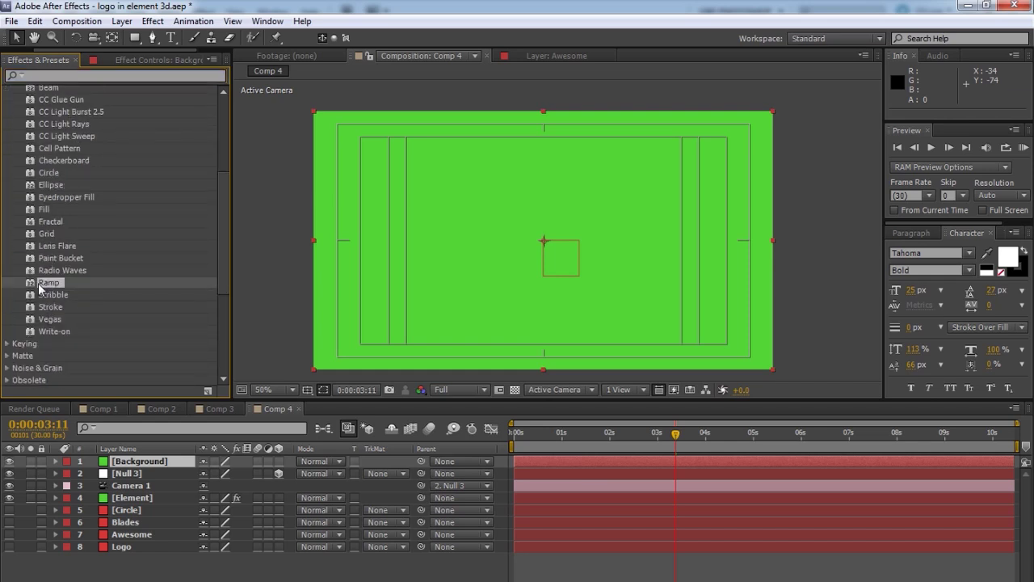
pyautogui.moveTo(42, 285); pyautogui.dragTo(168, 576)
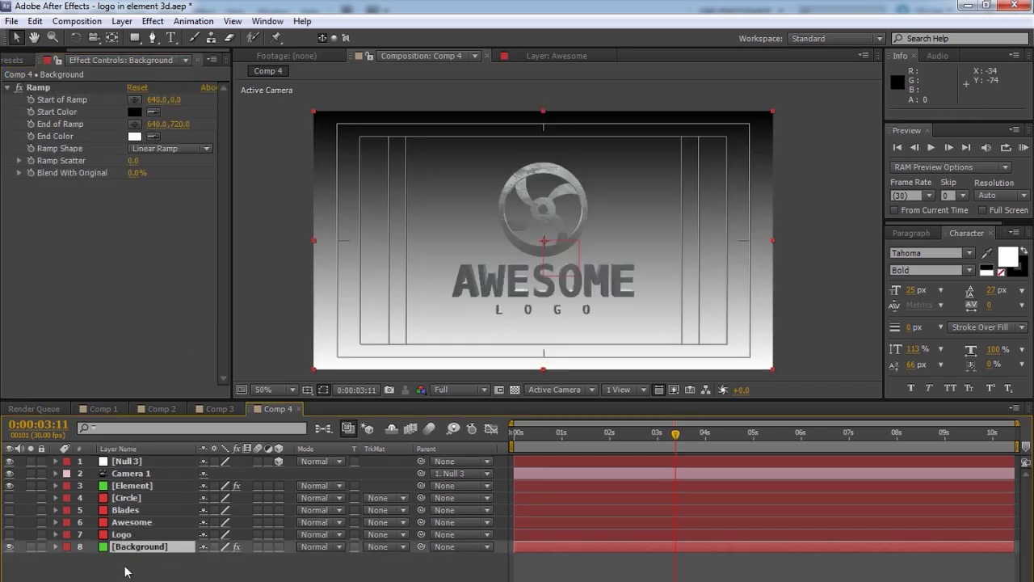
# Set the Ramp start at comp centre, end at lower right, with Radial shape
pyautogui.click(135, 100)
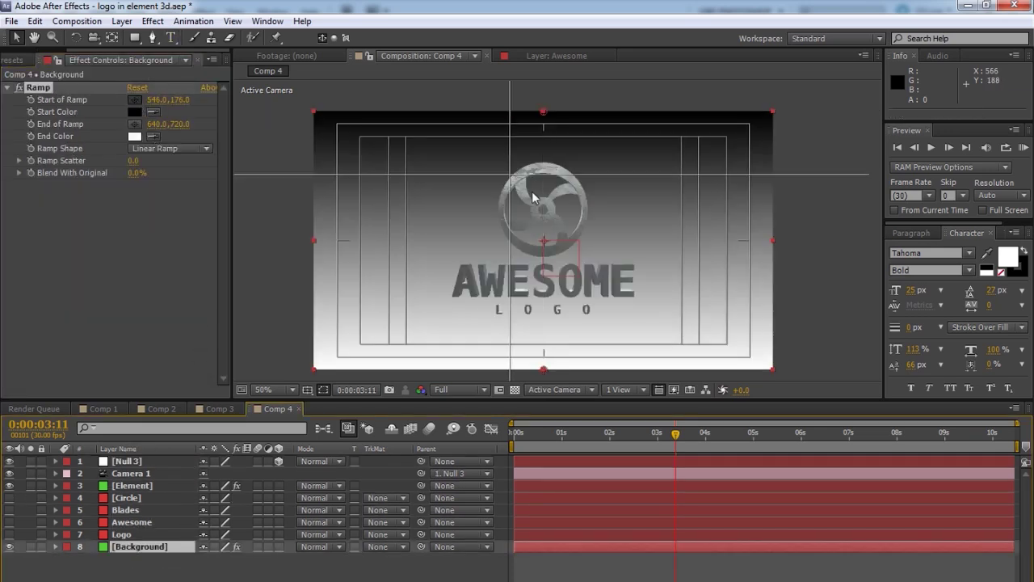
pyautogui.click(544, 240)
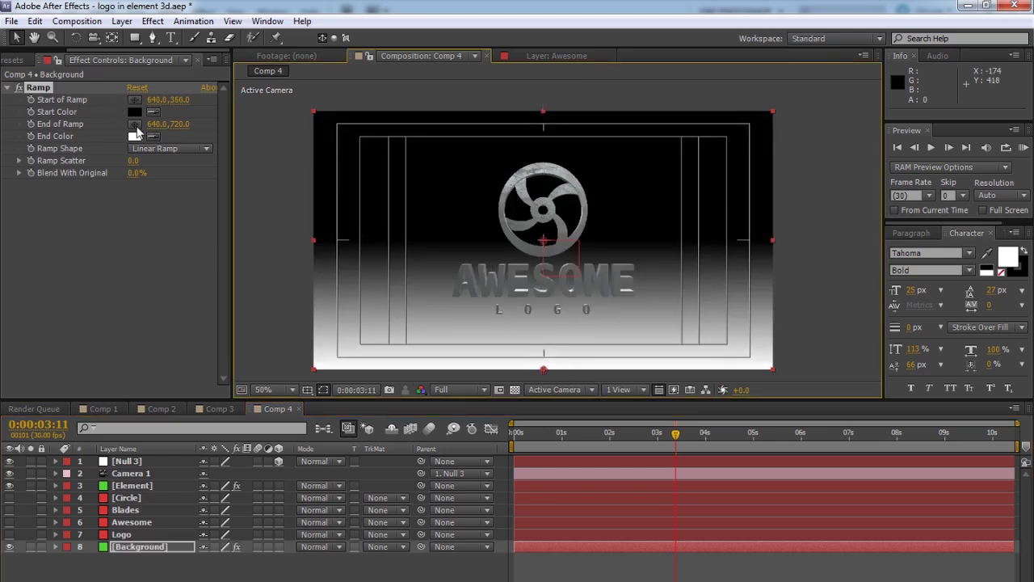
pyautogui.click(134, 124)
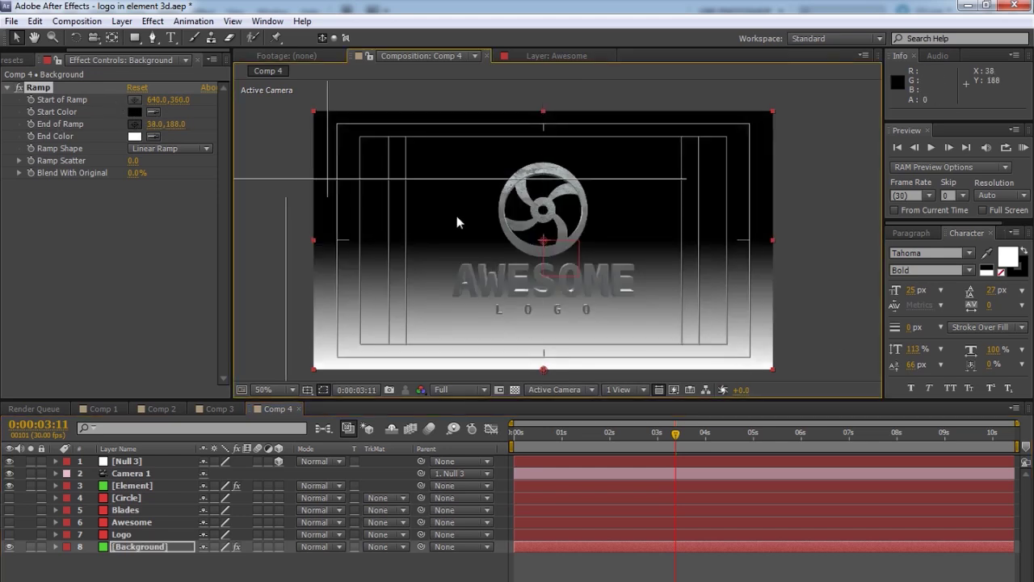
pyautogui.click(778, 374)
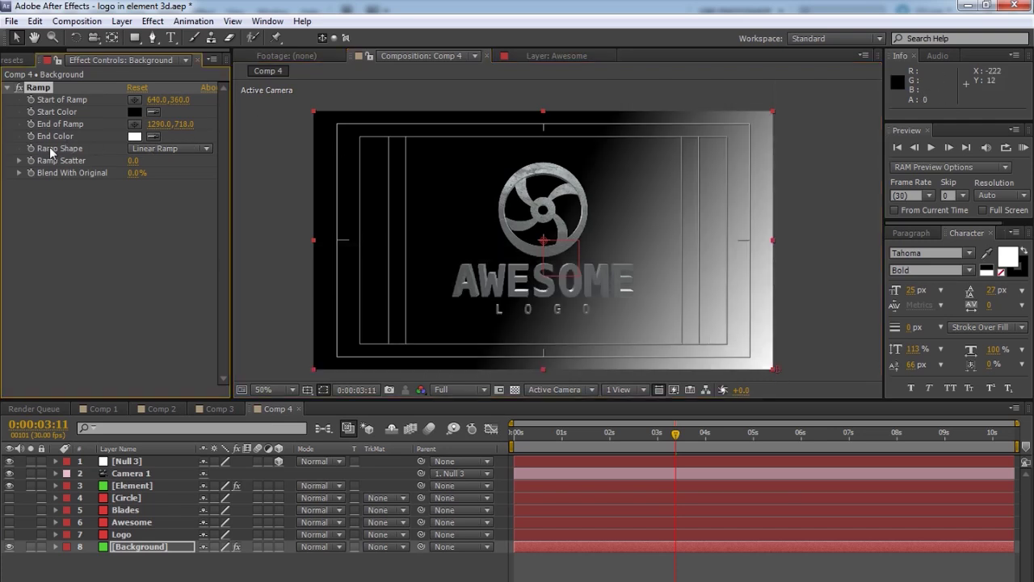
pyautogui.click(200, 149)
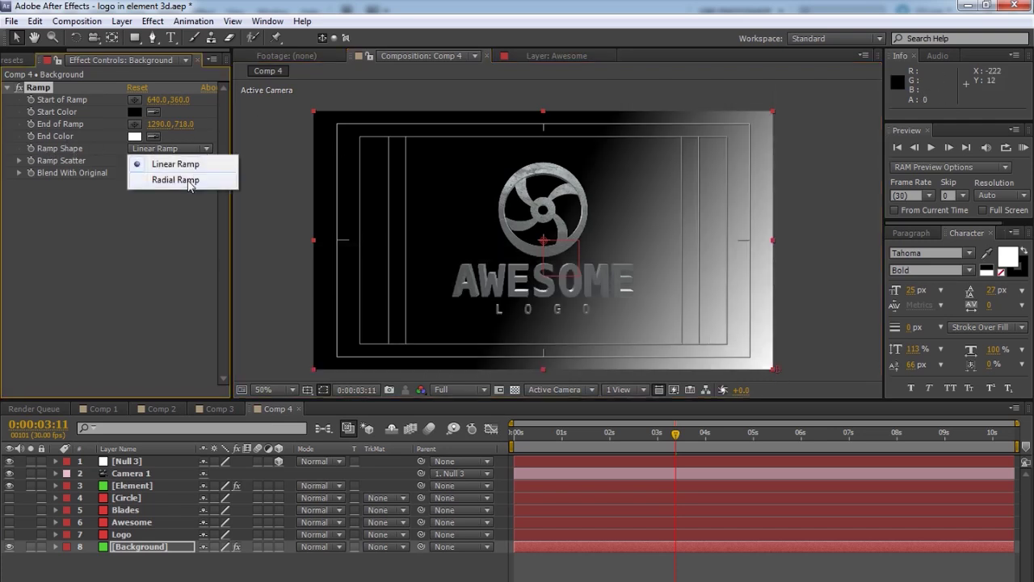
pyautogui.click(189, 180)
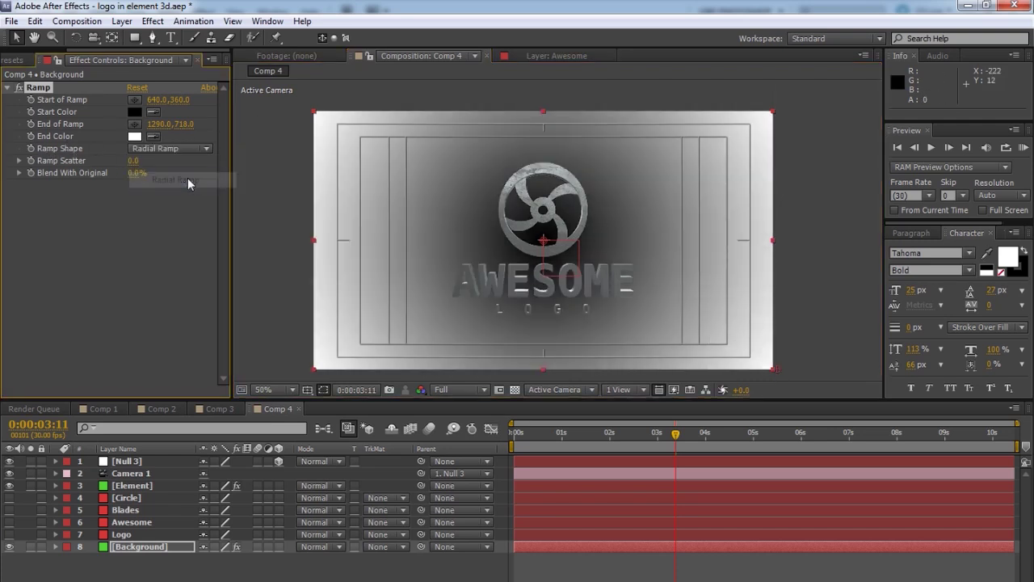
# Set the Ramp start colour to dark grey and the end colour to black
pyautogui.click(134, 112)
pyautogui.moveTo(18, 169); pyautogui.dragTo(10, 177)
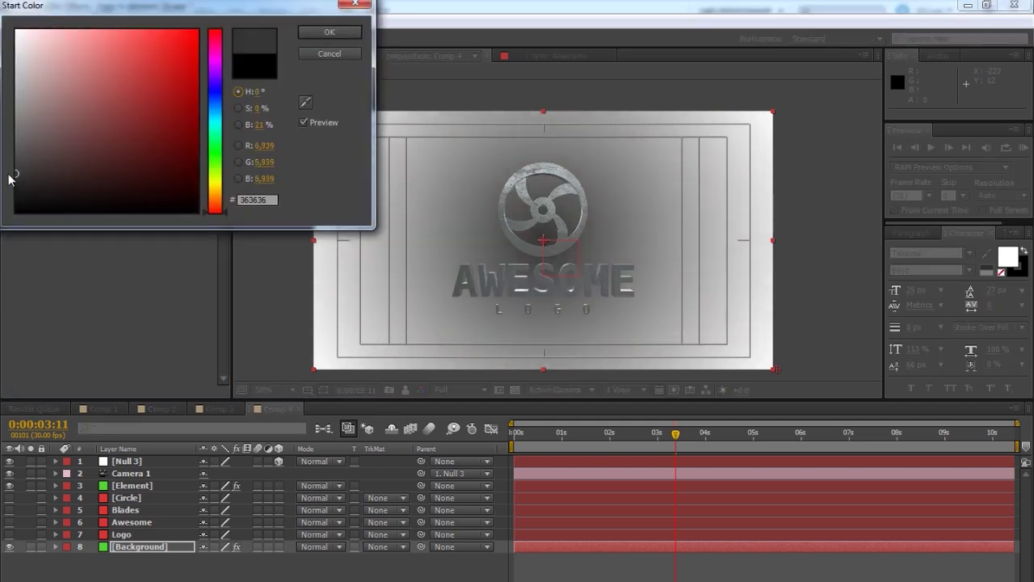
pyautogui.click(323, 32)
pyautogui.click(134, 138)
pyautogui.moveTo(24, 194); pyautogui.dragTo(4, 250)
pyautogui.click(330, 32)
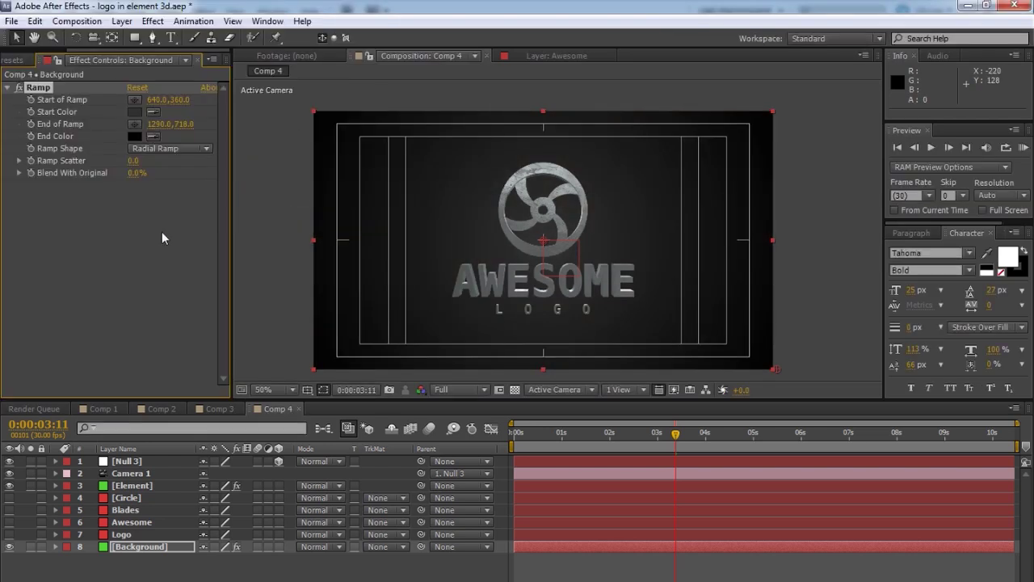
# RAM-preview the logo animation from the start, then rewind to the first frame
pyautogui.moveTo(679, 437); pyautogui.dragTo(517, 440)
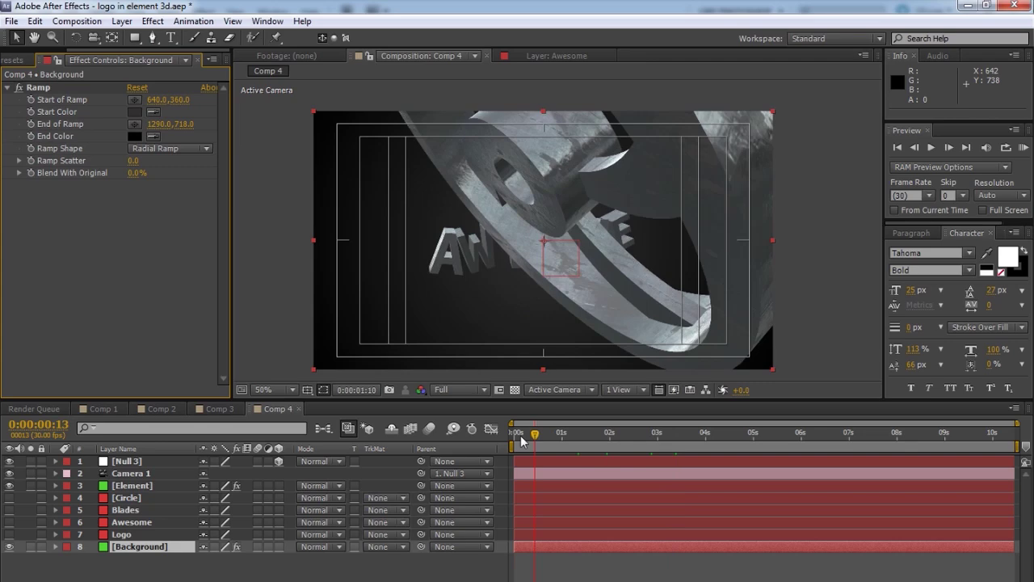
pyautogui.press('KP_0')
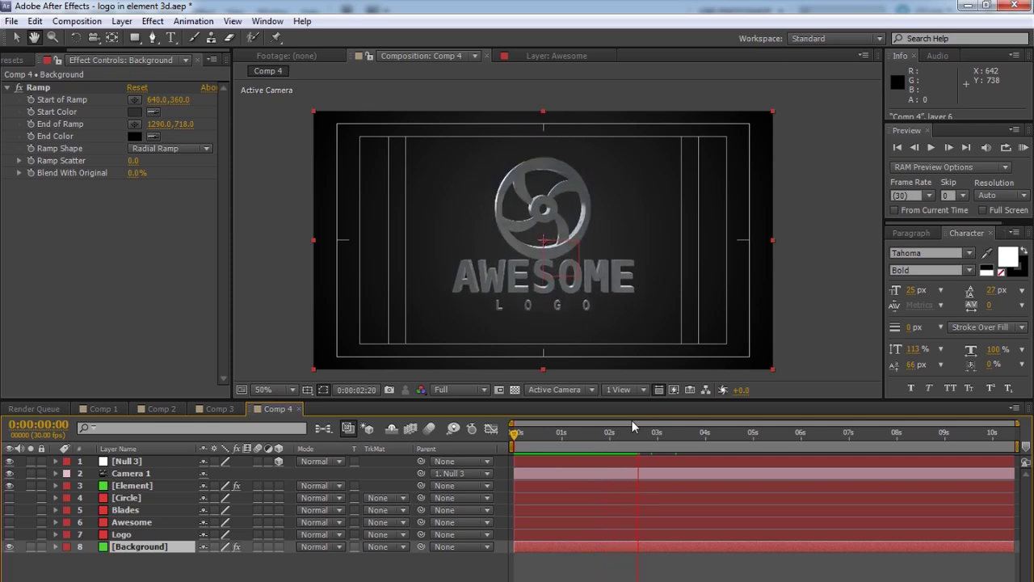
pyautogui.click(631, 421)
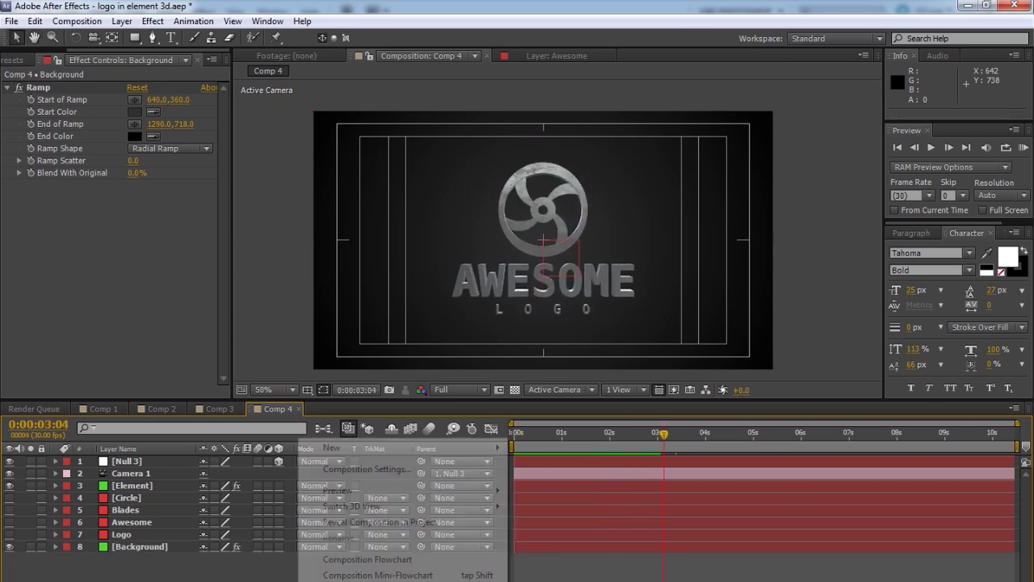
pyautogui.moveTo(663, 434); pyautogui.dragTo(436, 461)
# Reveal the Element layer's keyframed properties with U, scrub to frame 13, and select Background
pyautogui.click(131, 486)
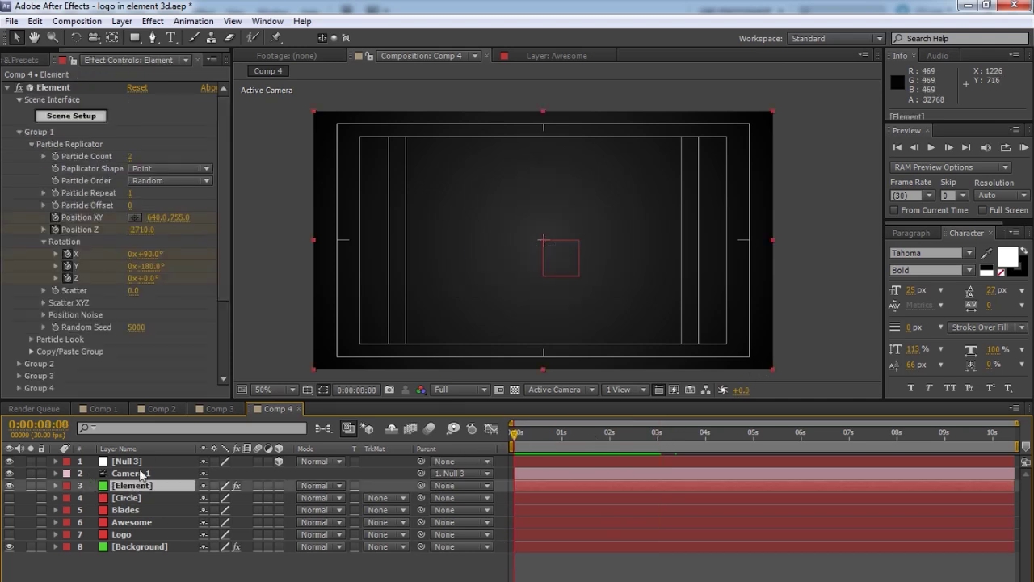
pyautogui.press('u')
pyautogui.scroll(-8, 717, 554)
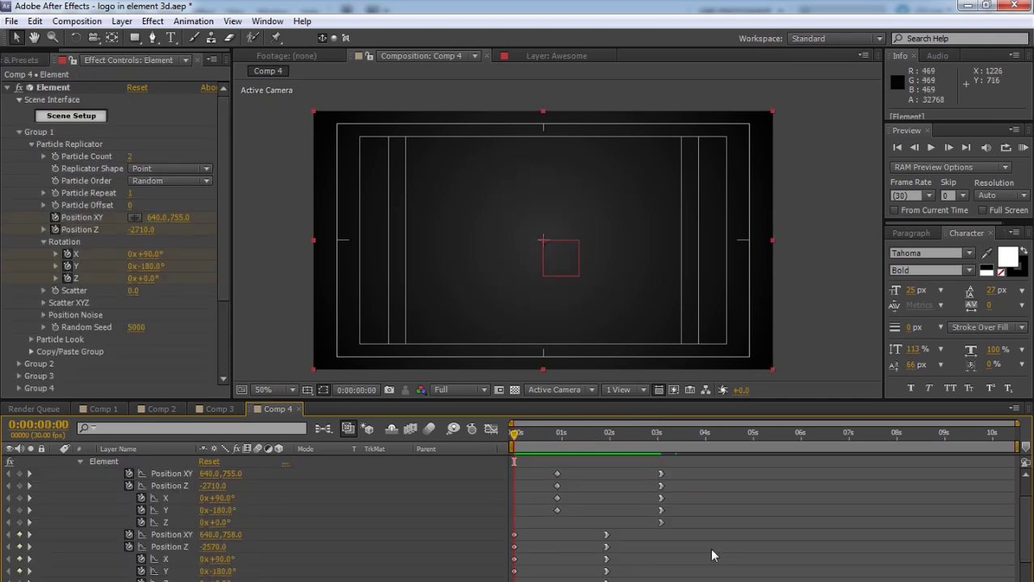
pyautogui.scroll(8, 658, 526)
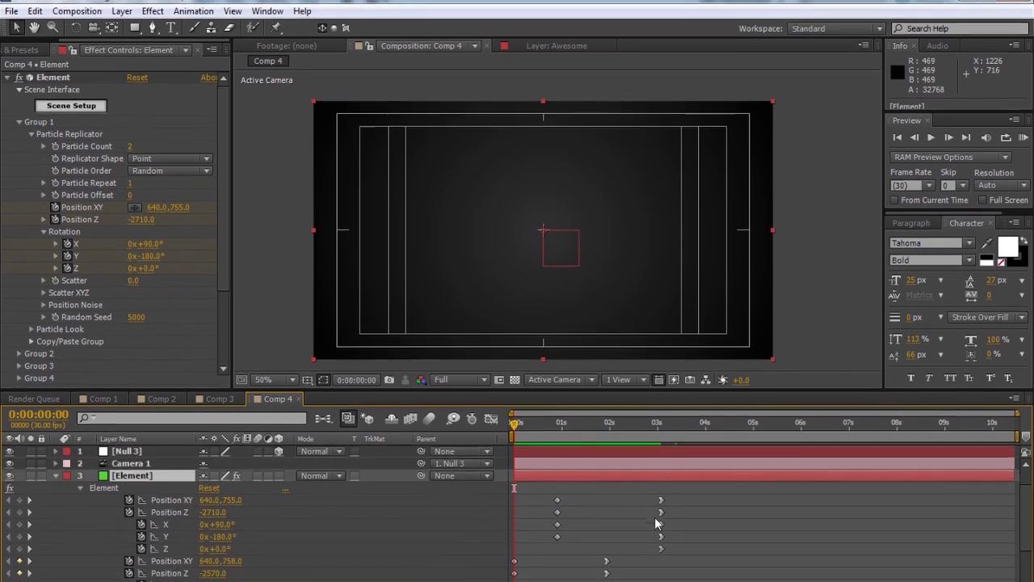
pyautogui.moveTo(514, 413); pyautogui.dragTo(535, 414)
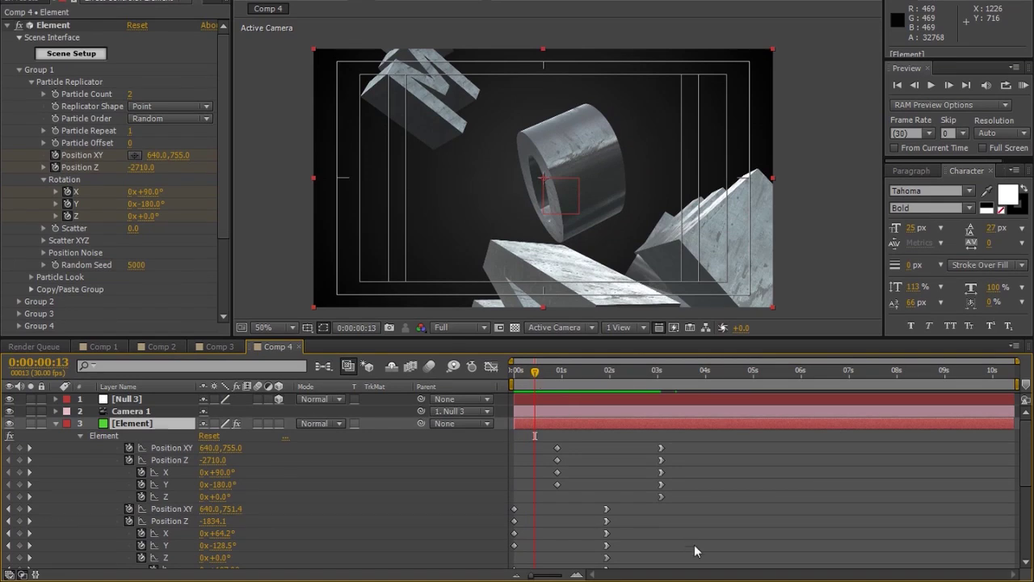
pyautogui.scroll(-10, 670, 551)
pyautogui.click(127, 563)
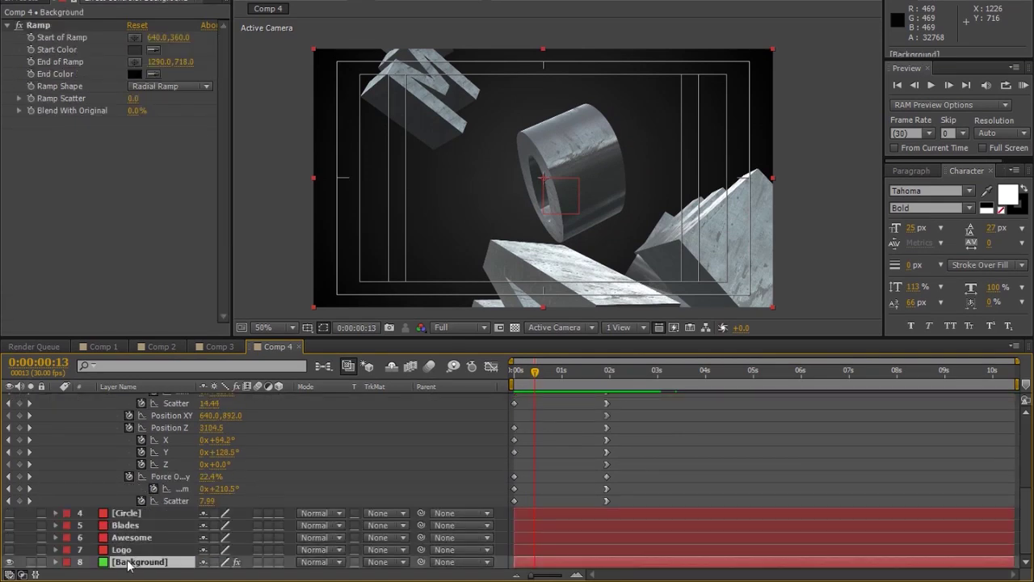
# Keyframe the Background's Opacity at 100% at 3:02 and 0% at frame 16
pyautogui.press('t')
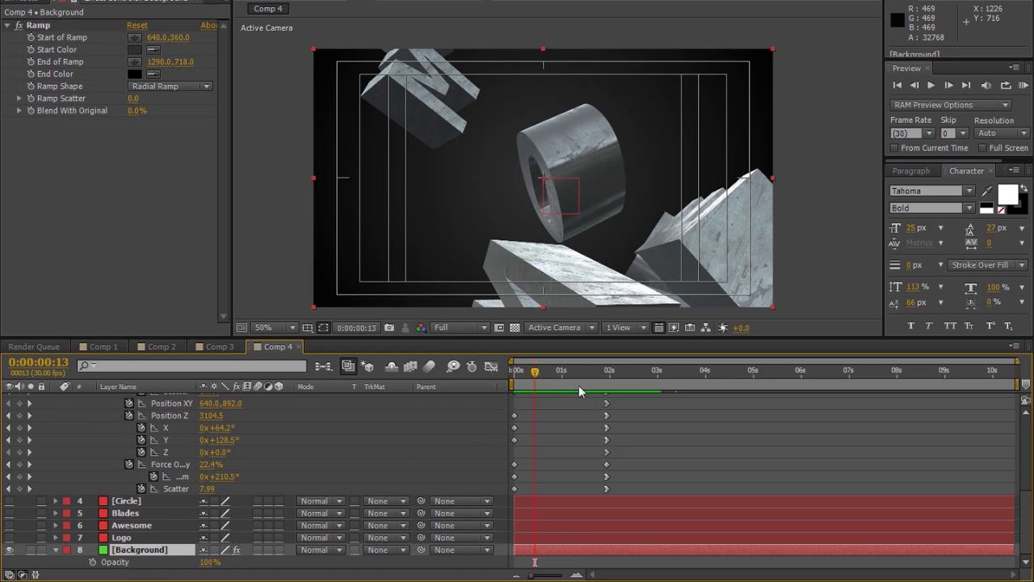
pyautogui.scroll(5, 665, 443)
pyautogui.moveTo(533, 370); pyautogui.dragTo(660, 371)
pyautogui.scroll(-5, 667, 475)
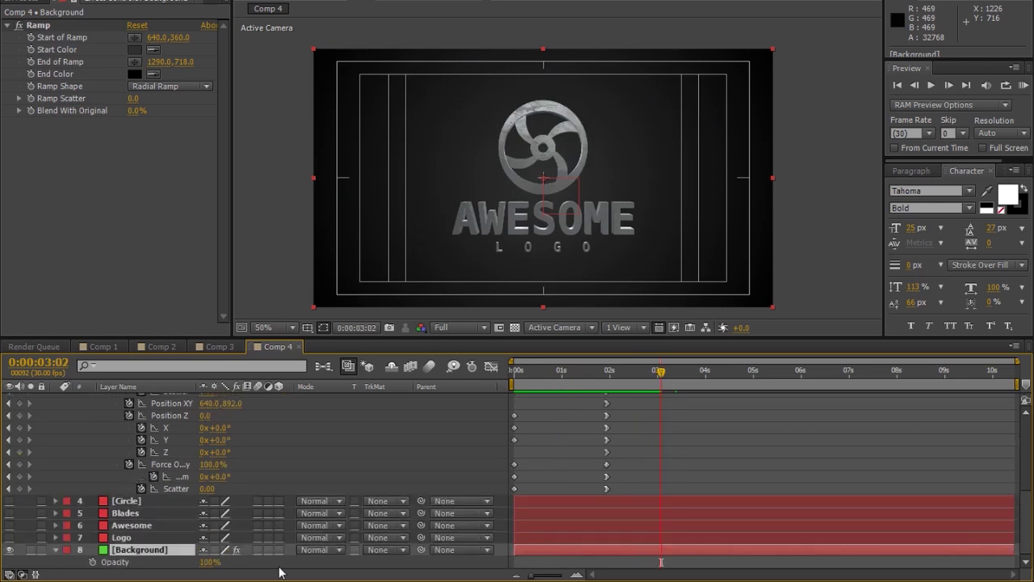
pyautogui.click(93, 561)
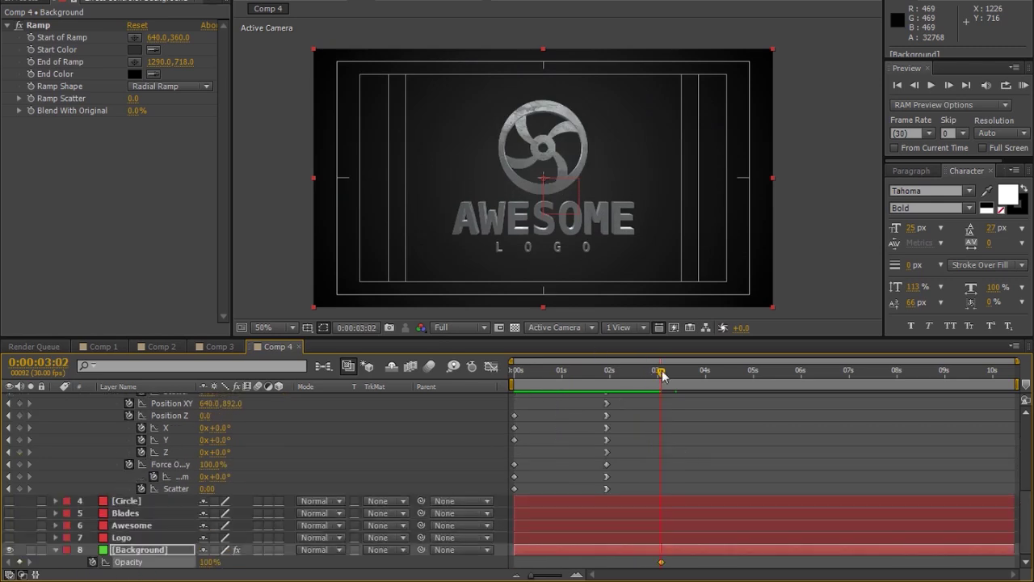
pyautogui.moveTo(661, 373); pyautogui.dragTo(537, 378)
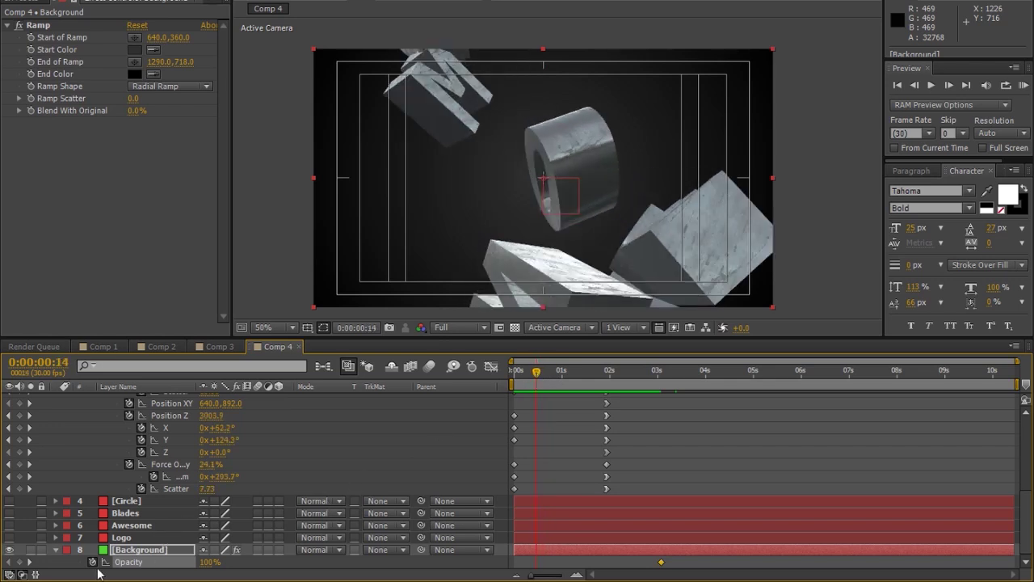
pyautogui.moveTo(204, 568); pyautogui.dragTo(73, 572)
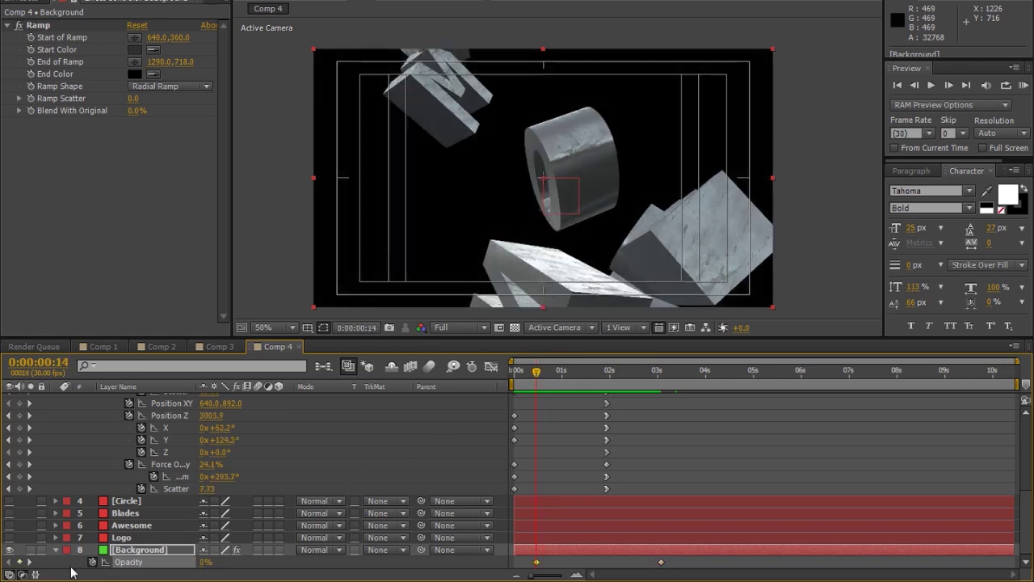
pyautogui.click(244, 572)
# Preview the background fading in from the beginning
pyautogui.press('KP_0')
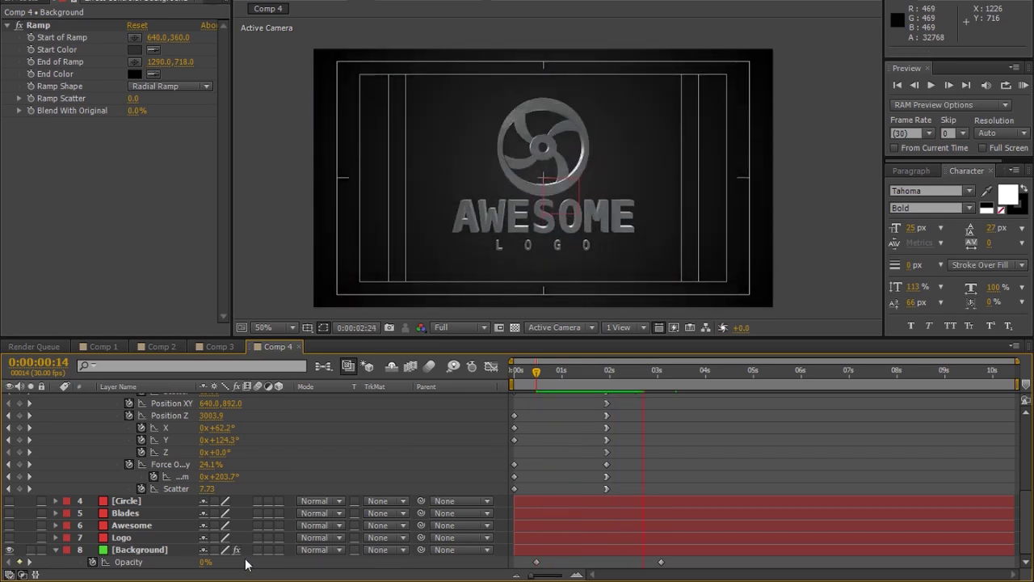
pyautogui.click(512, 467)
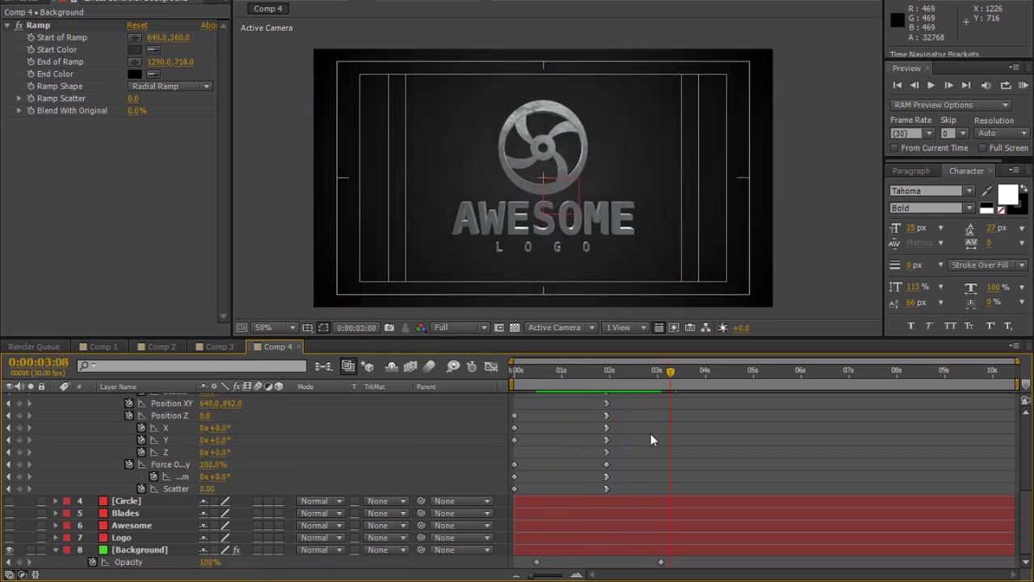
pyautogui.scroll(5, 645, 417)
pyautogui.press('KP_0')
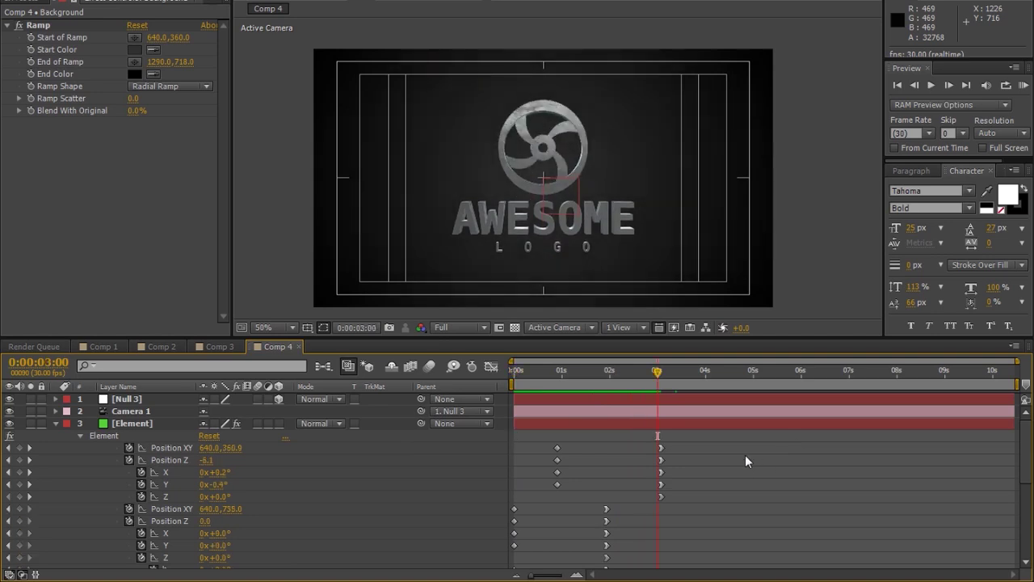
pyautogui.scroll(-5, 745, 455)
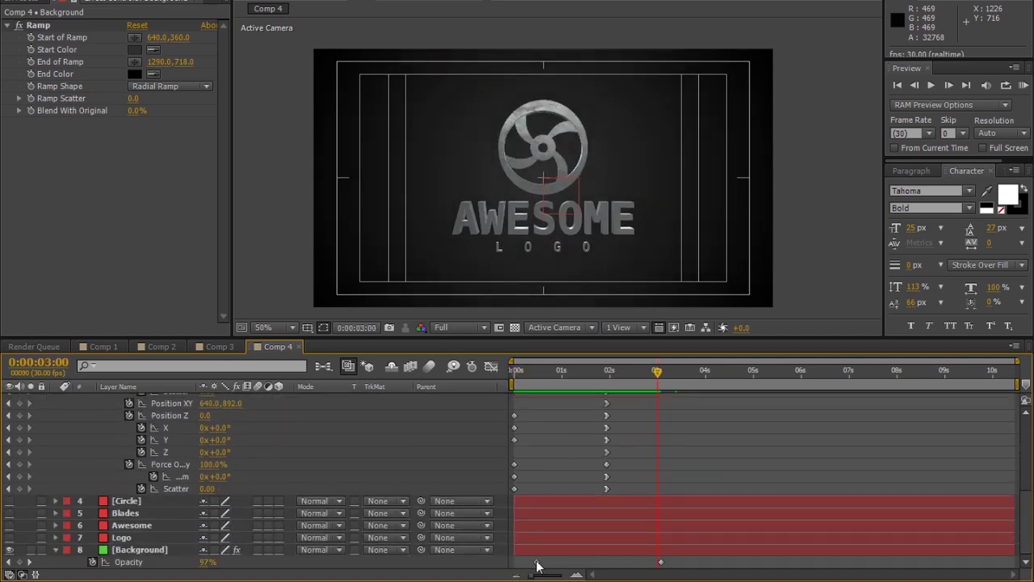
# Move the first Opacity keyframe to 0 seconds and preview again, stopping at 3:04
pyautogui.moveTo(536, 562); pyautogui.dragTo(514, 562)
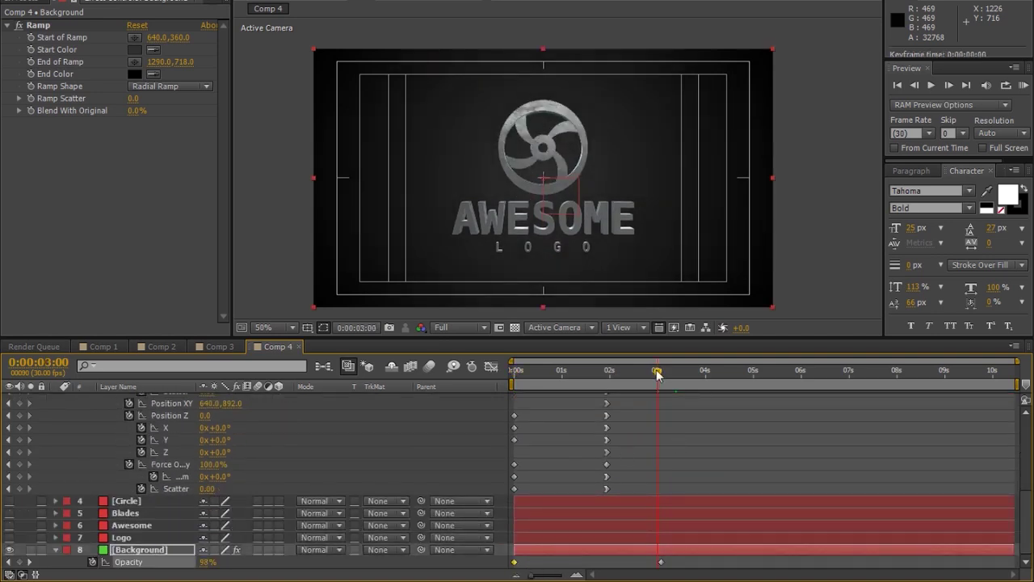
pyautogui.moveTo(659, 371); pyautogui.dragTo(413, 378)
pyautogui.click(801, 247)
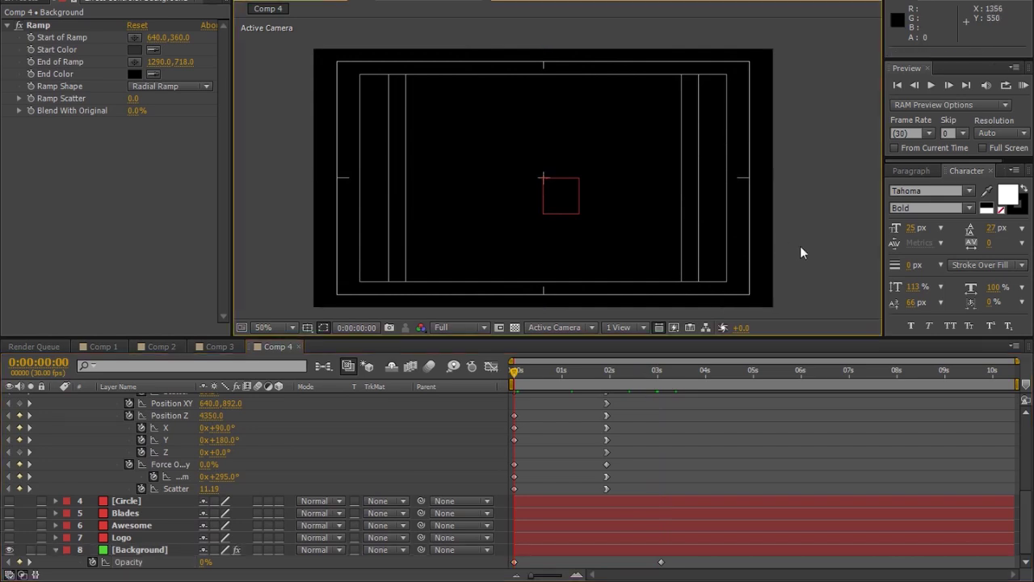
pyautogui.press('space')
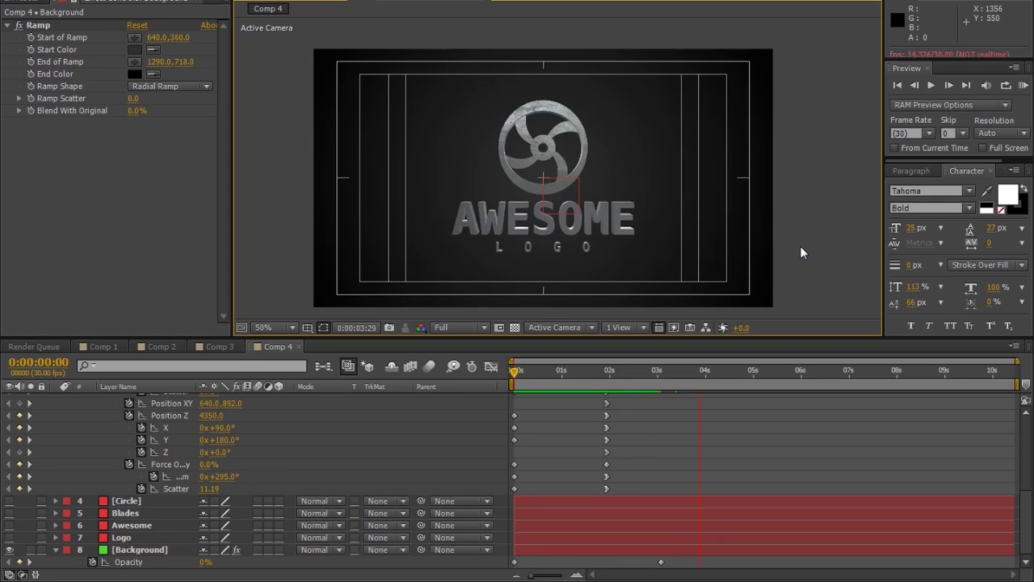
pyautogui.click(751, 368)
pyautogui.press('space')
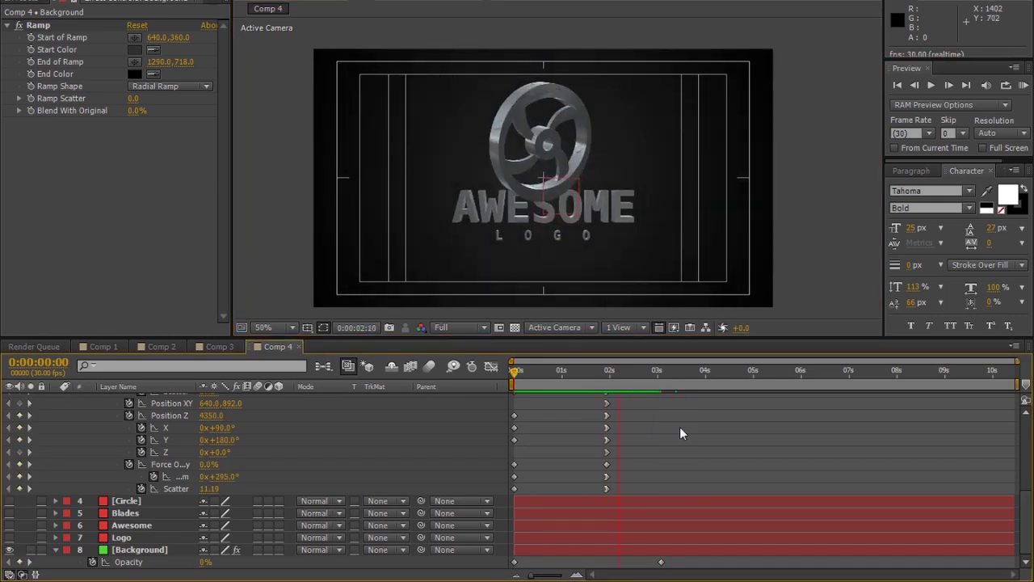
pyautogui.click(682, 429)
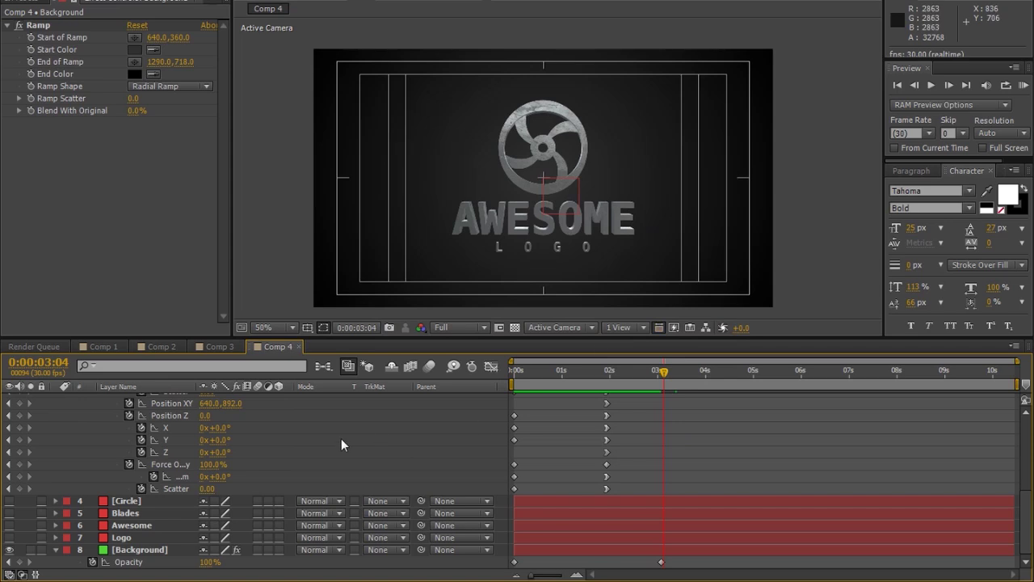
# Turn on Depth of Field in Camera 1's camera options
pyautogui.scroll(6, 341, 438)
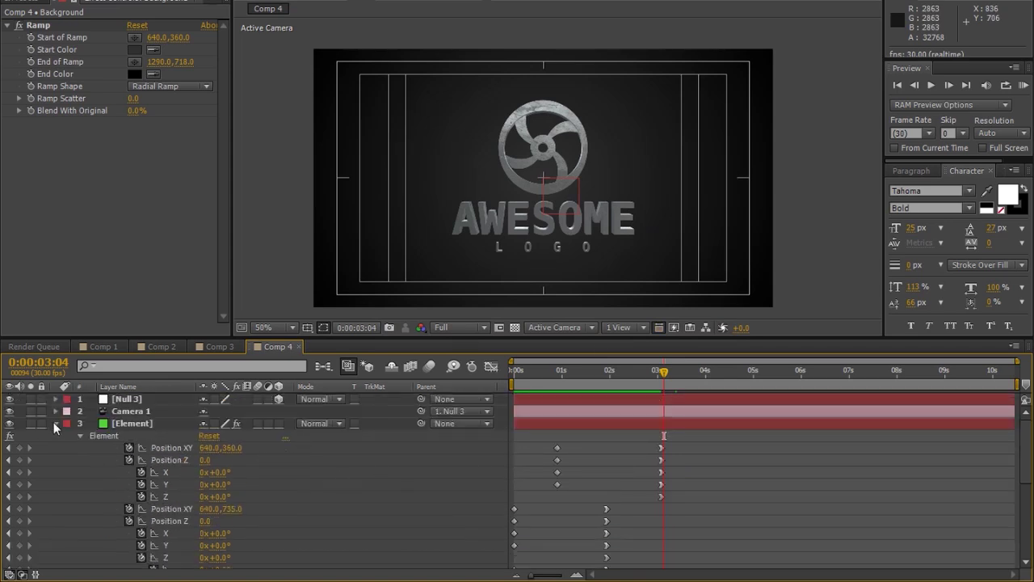
pyautogui.click(55, 423)
pyautogui.click(131, 412)
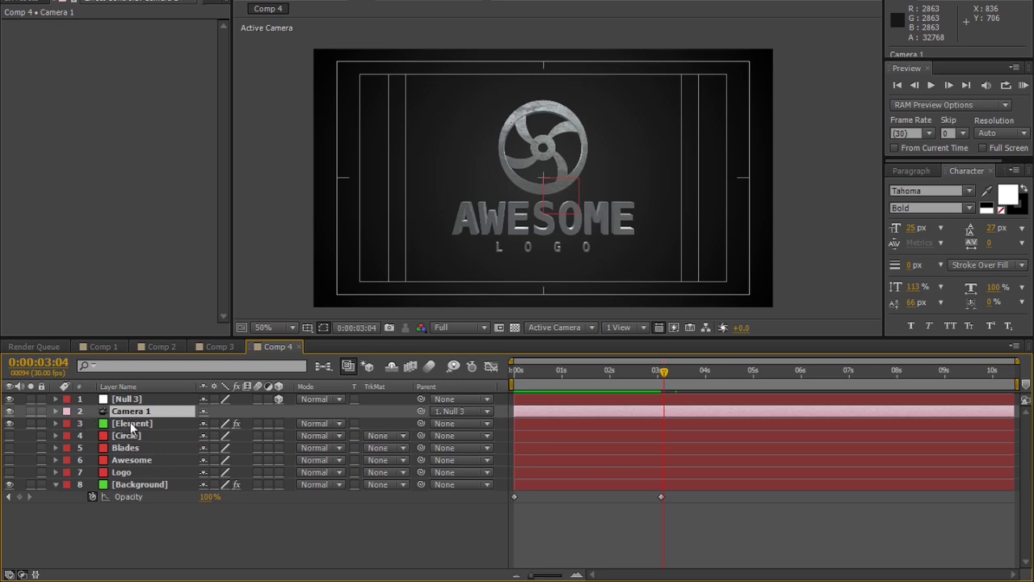
pyautogui.press('a')
pyautogui.press('a')
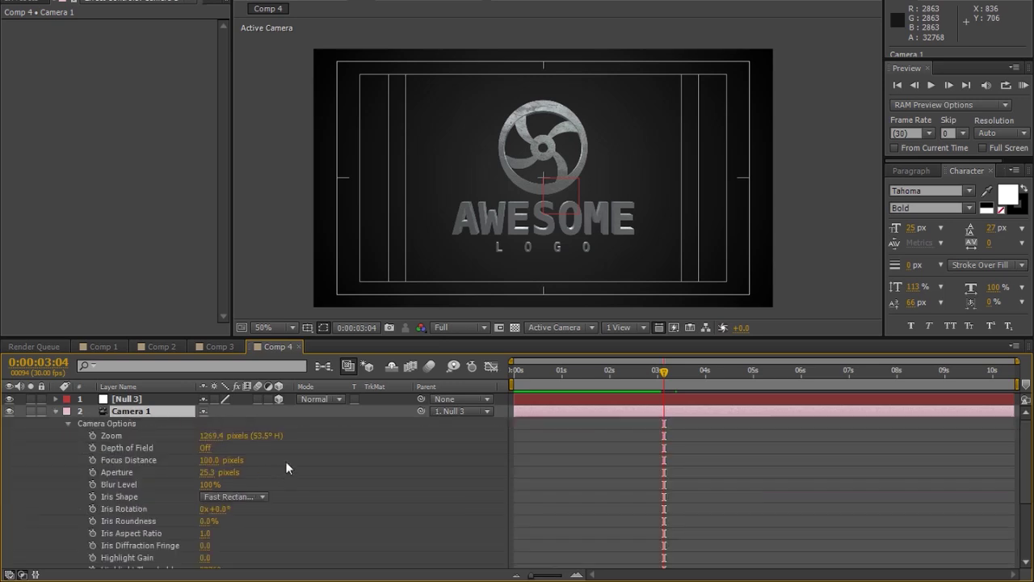
pyautogui.scroll(-2, 272, 454)
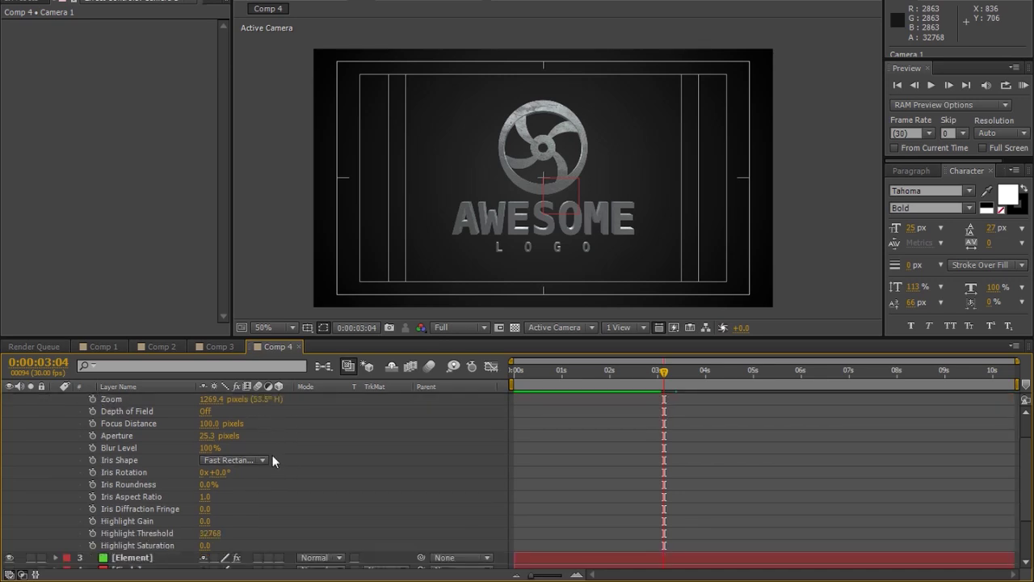
pyautogui.scroll(2, 273, 455)
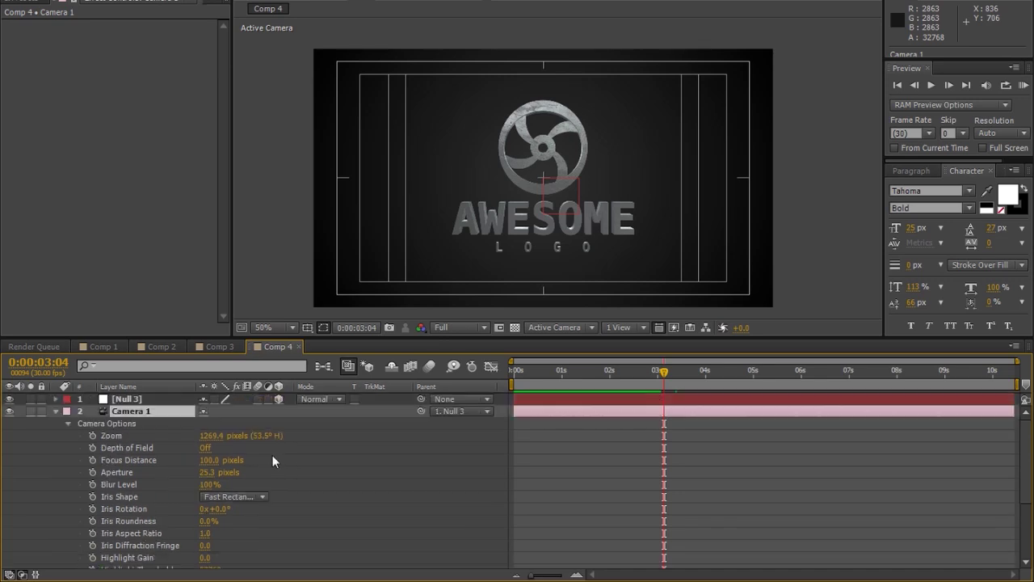
pyautogui.click(203, 448)
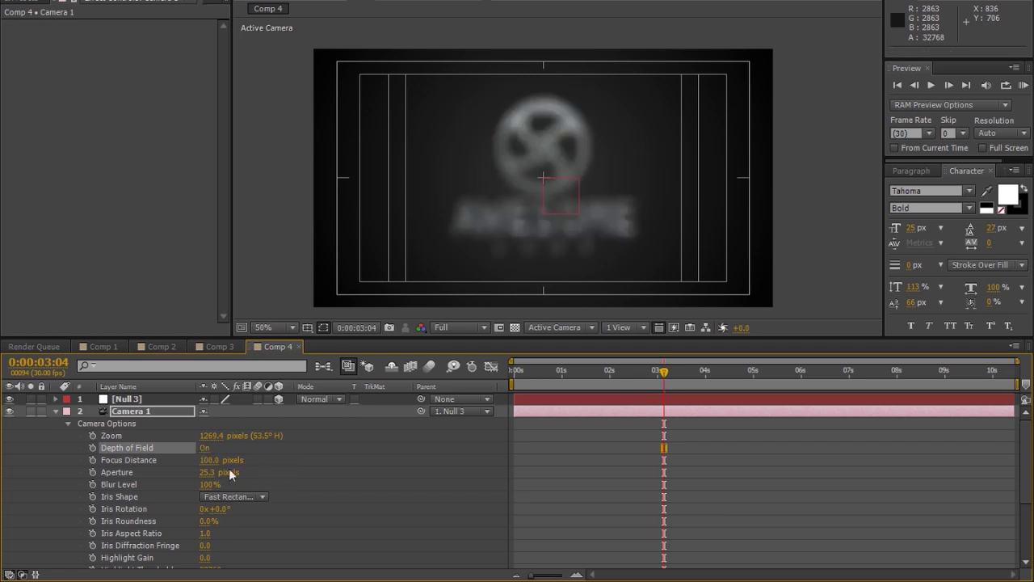
# Set Camera 1's Focus Distance to 500, then raise it to about 1066
pyautogui.moveTo(207, 460); pyautogui.dragTo(212, 460)
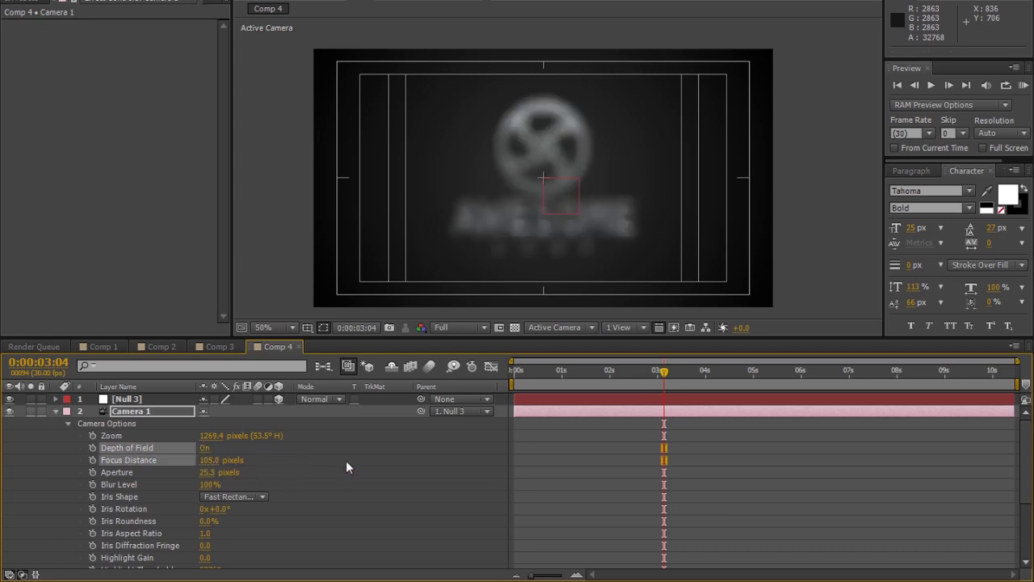
pyautogui.click(207, 460)
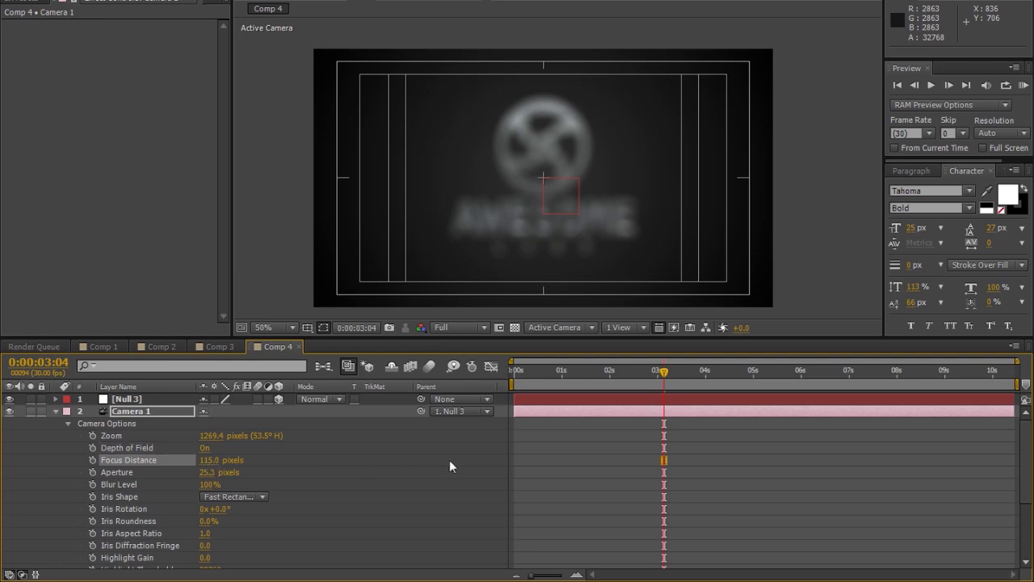
pyautogui.click(209, 462)
pyautogui.write('500')
pyautogui.press('Return')
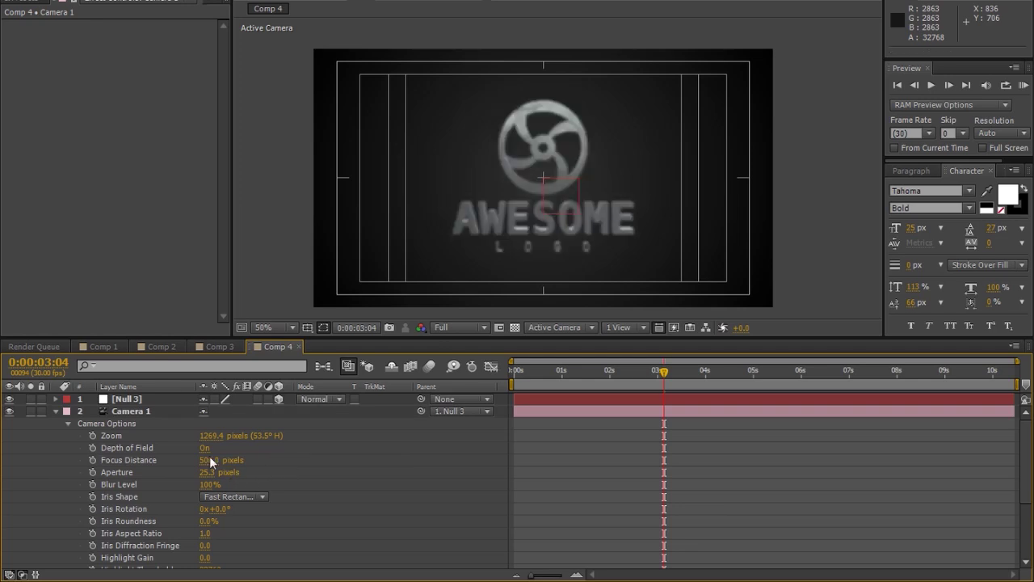
pyautogui.moveTo(209, 458); pyautogui.dragTo(222, 459)
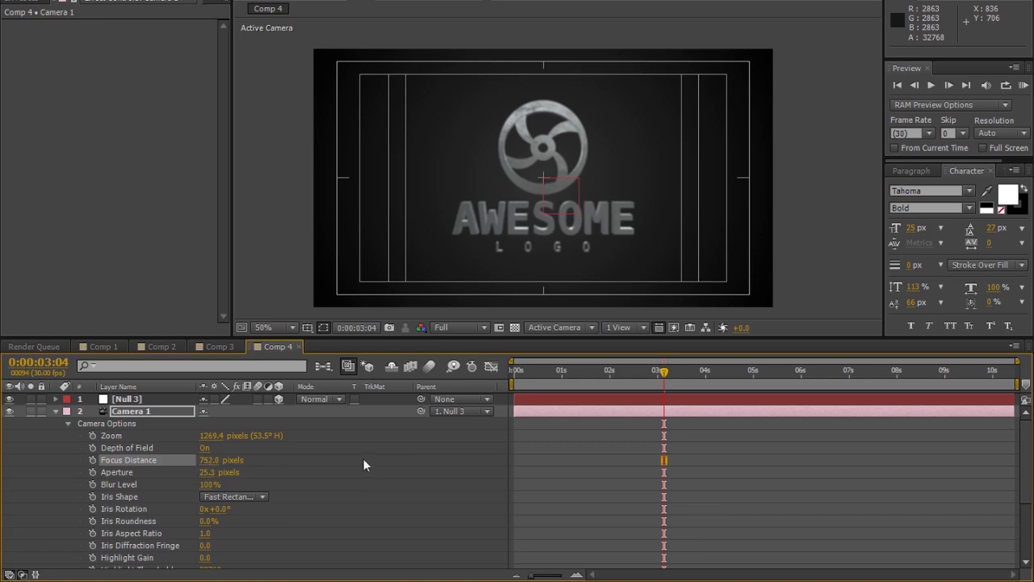
pyautogui.moveTo(209, 457); pyautogui.dragTo(437, 454)
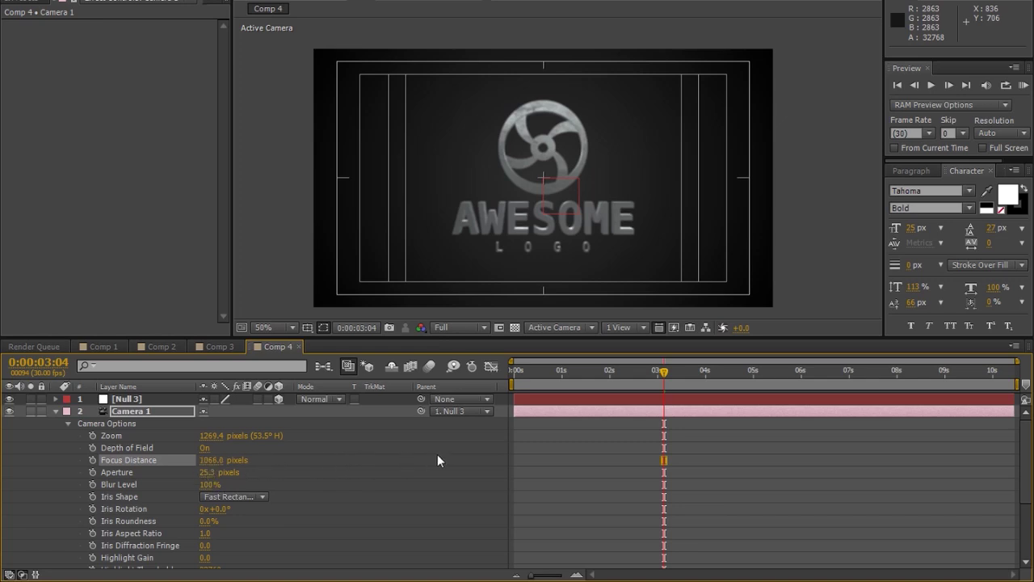
# Set Aperture to 100 and raise Focus Distance to 2248 so the logo is sharp
pyautogui.click(206, 471)
pyautogui.write('100')
pyautogui.press('Return')
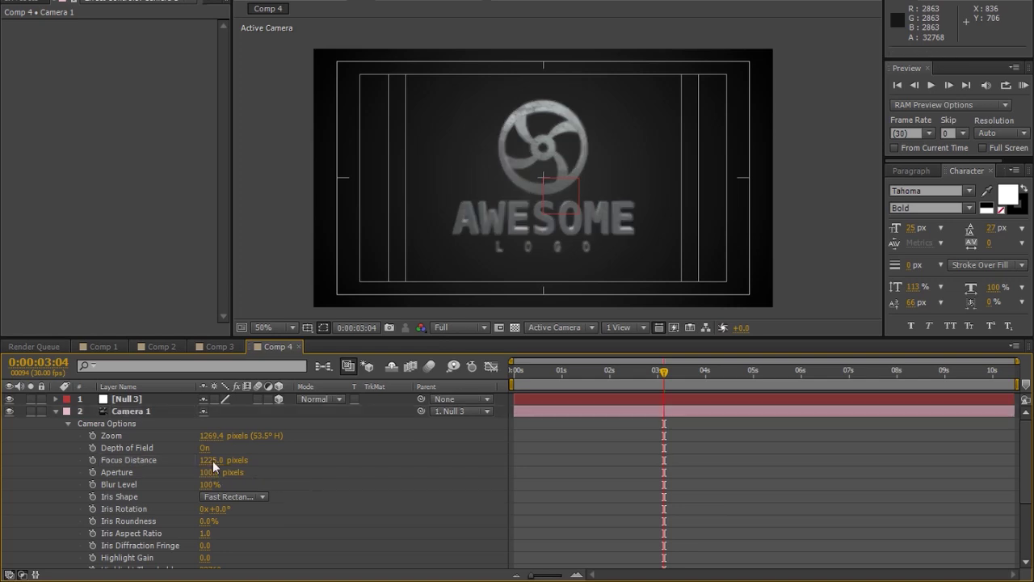
pyautogui.moveTo(212, 460); pyautogui.dragTo(355, 459)
pyautogui.scroll(2, 568, 198)
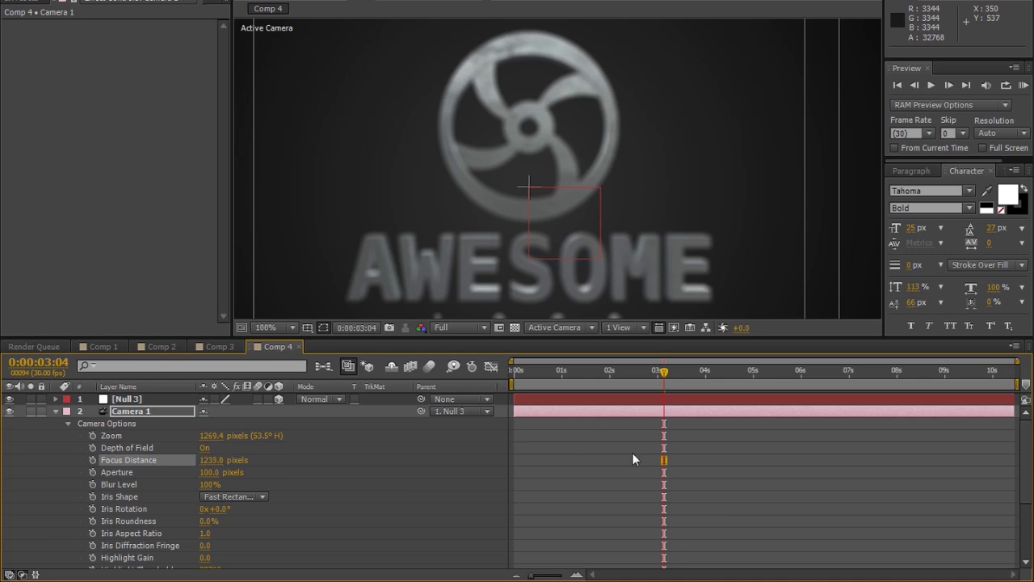
pyautogui.moveTo(211, 459); pyautogui.dragTo(796, 453)
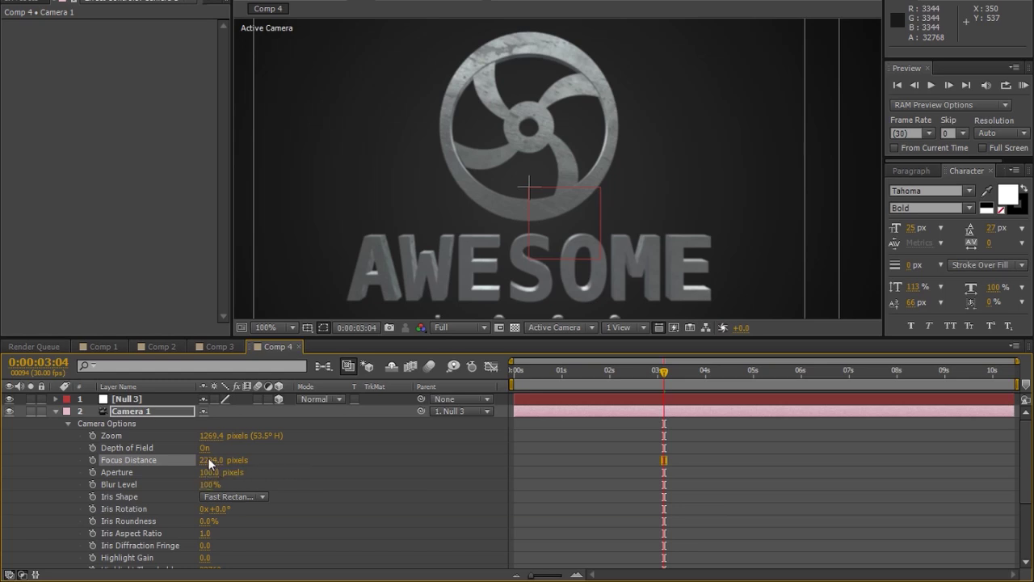
pyautogui.scroll(-2, 538, 253)
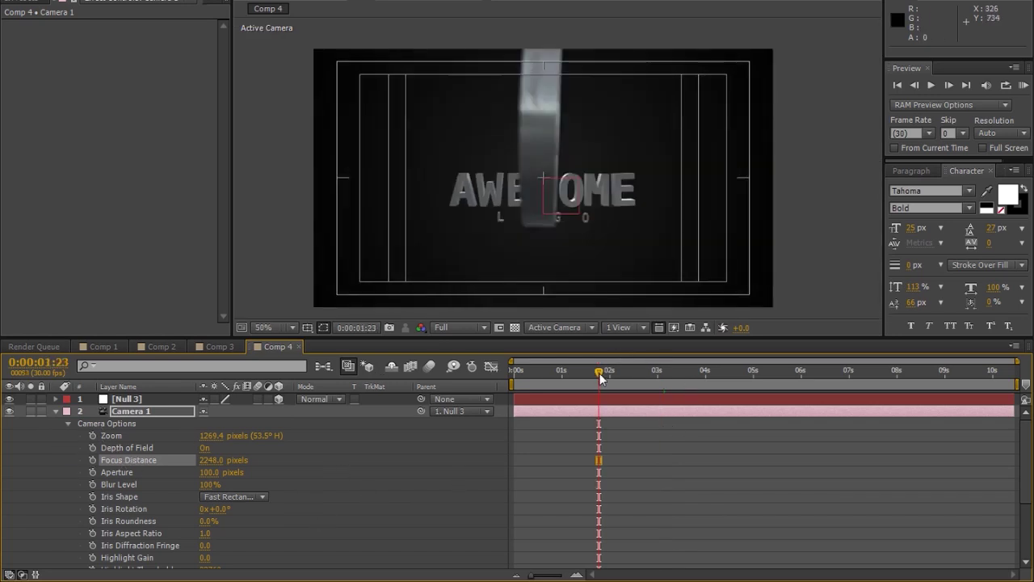
# At 0:00:04:17, switch Camera 1's Depth of Field off
pyautogui.moveTo(599, 373); pyautogui.dragTo(403, 377)
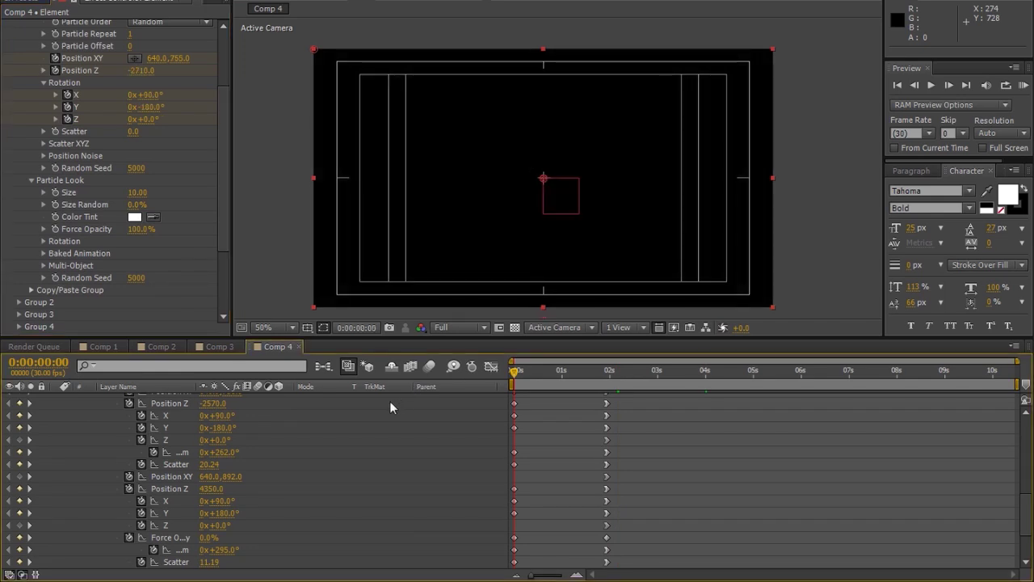
pyautogui.click(637, 379)
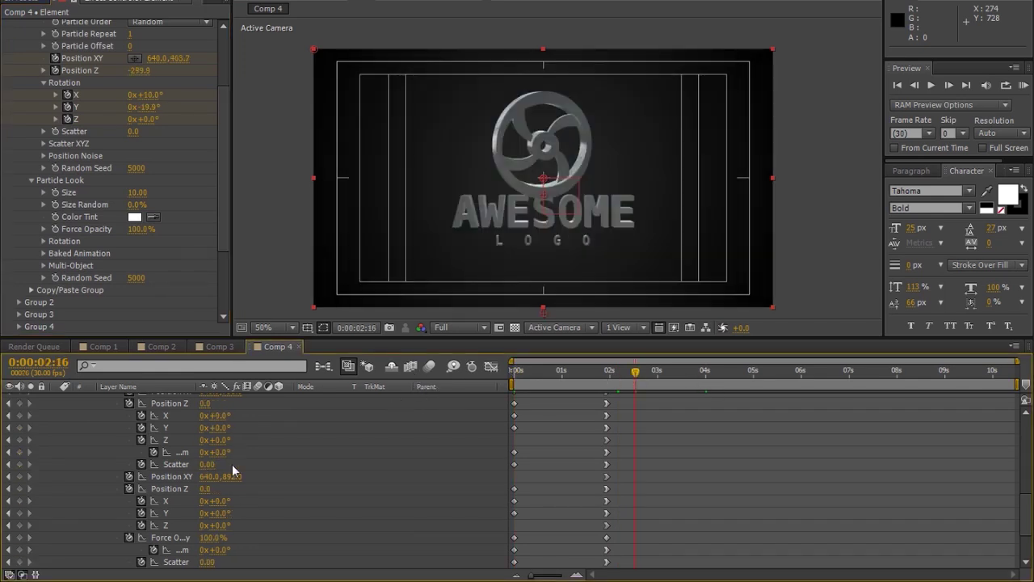
pyautogui.click(733, 377)
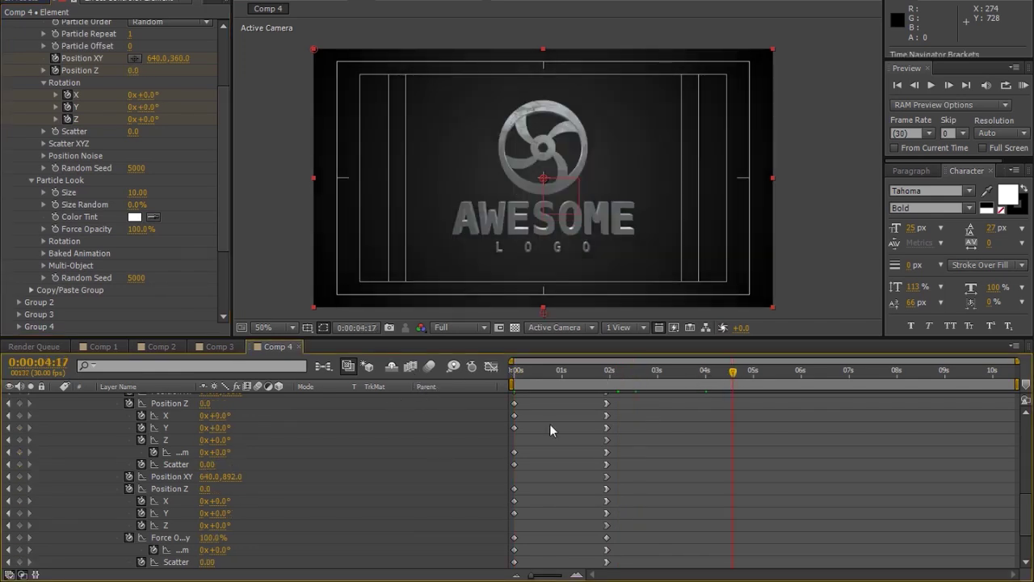
pyautogui.scroll(10, 326, 490)
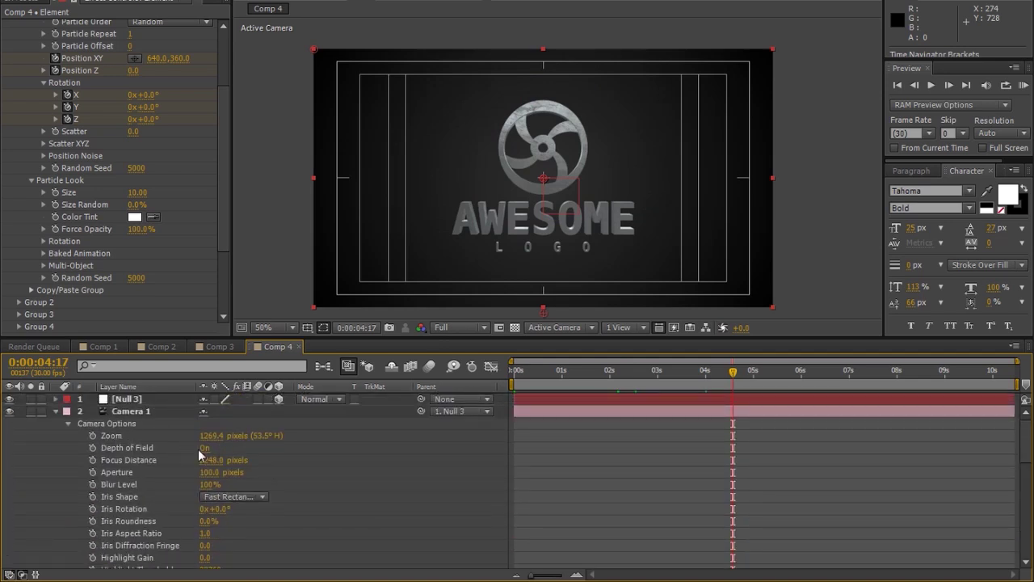
pyautogui.click(206, 449)
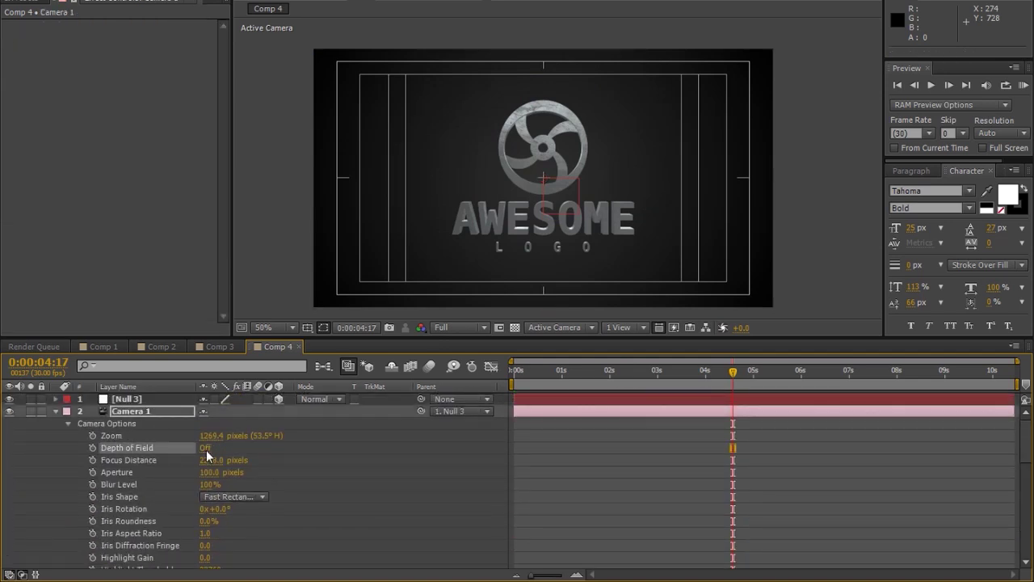
# Collapse the Camera 1, Element and Background layer properties and deselect all layers
pyautogui.click(56, 410)
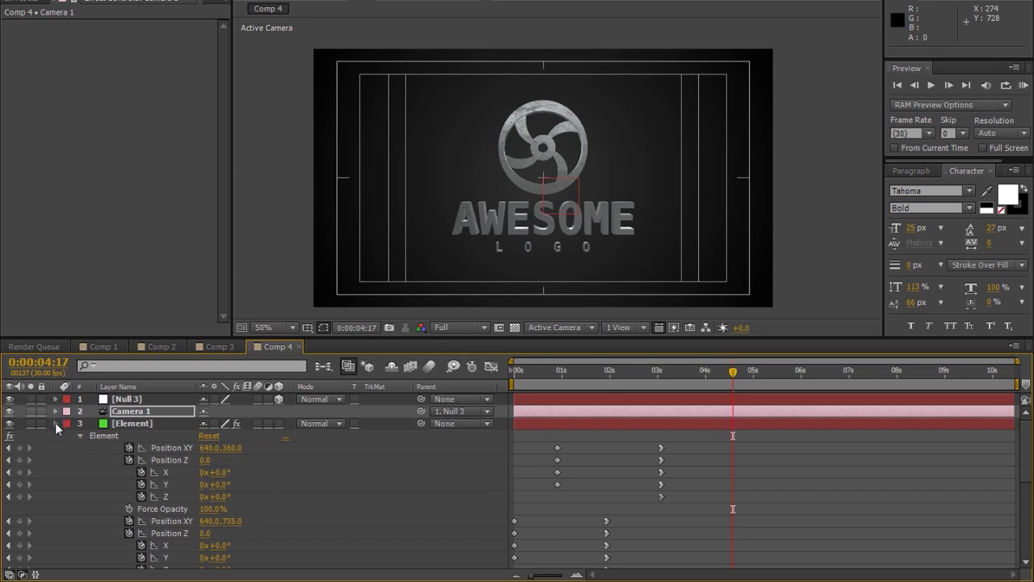
pyautogui.click(55, 422)
pyautogui.click(110, 526)
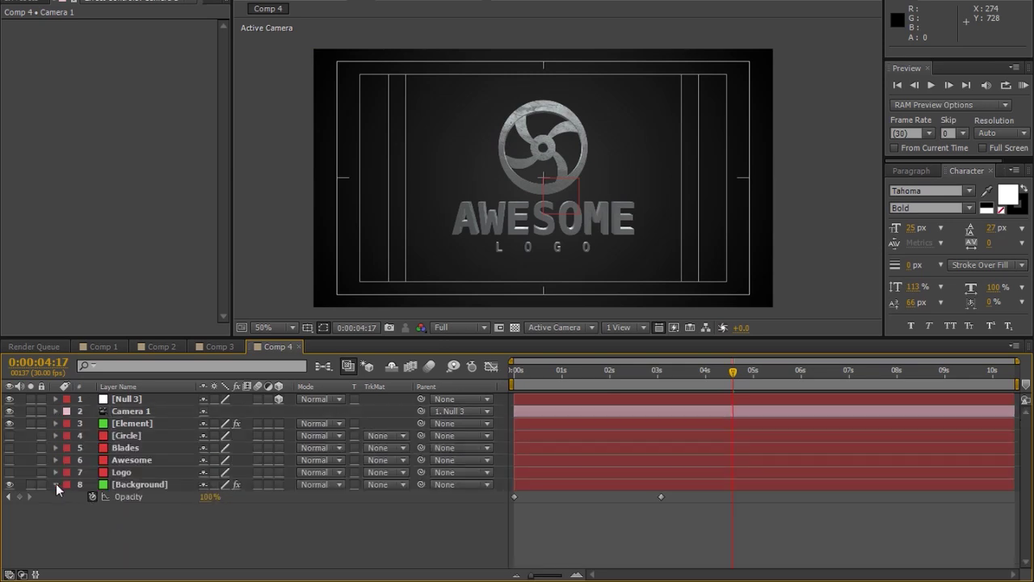
pyautogui.click(56, 483)
# Add a spot light, Light 1, at 100% intensity with a 180° cone angle and shadows on
pyautogui.rightClick(110, 523)
pyautogui.moveTo(166, 388)
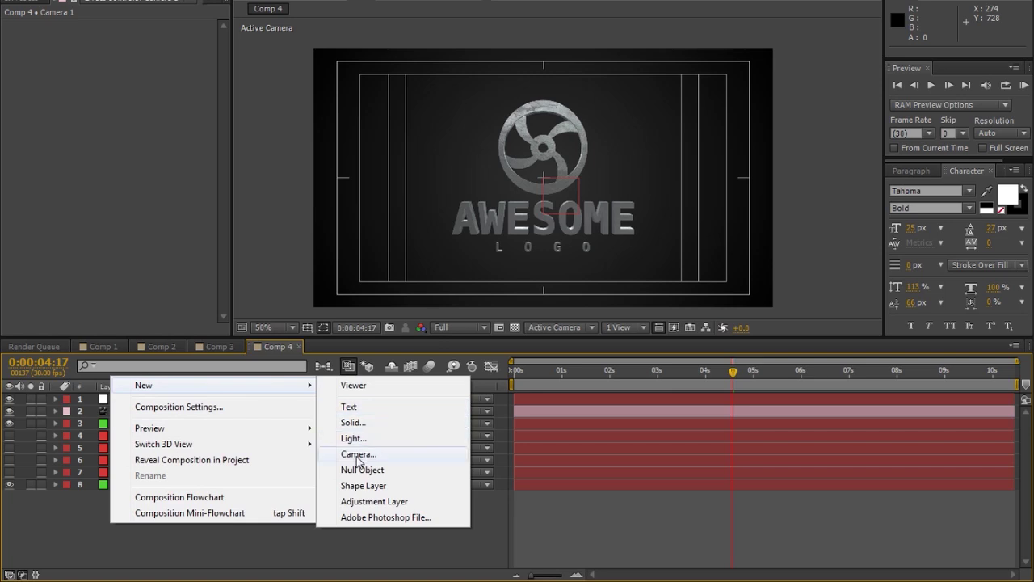
pyautogui.click(354, 438)
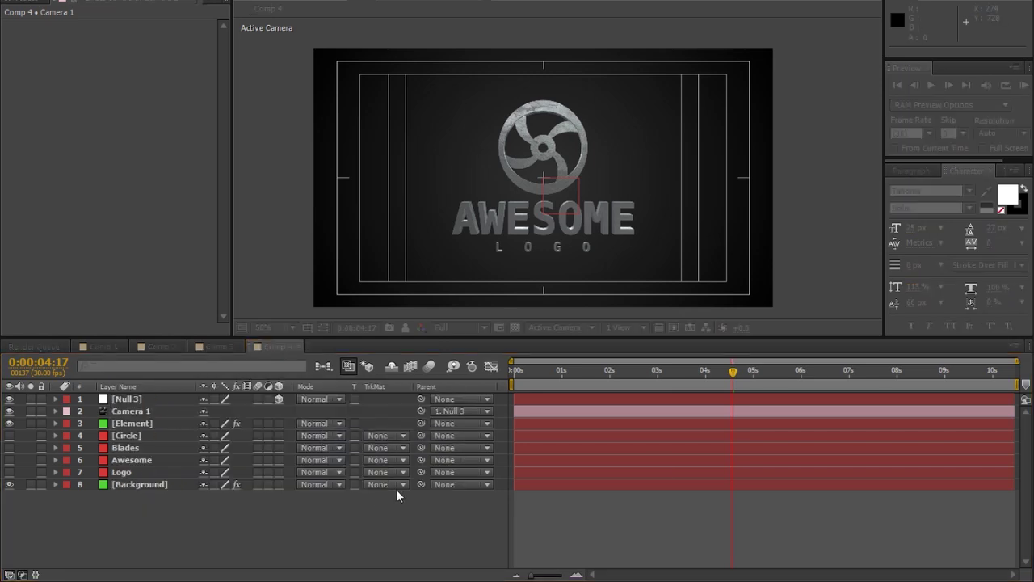
pyautogui.moveTo(651, 233); pyautogui.dragTo(830, 102)
pyautogui.click(823, 208)
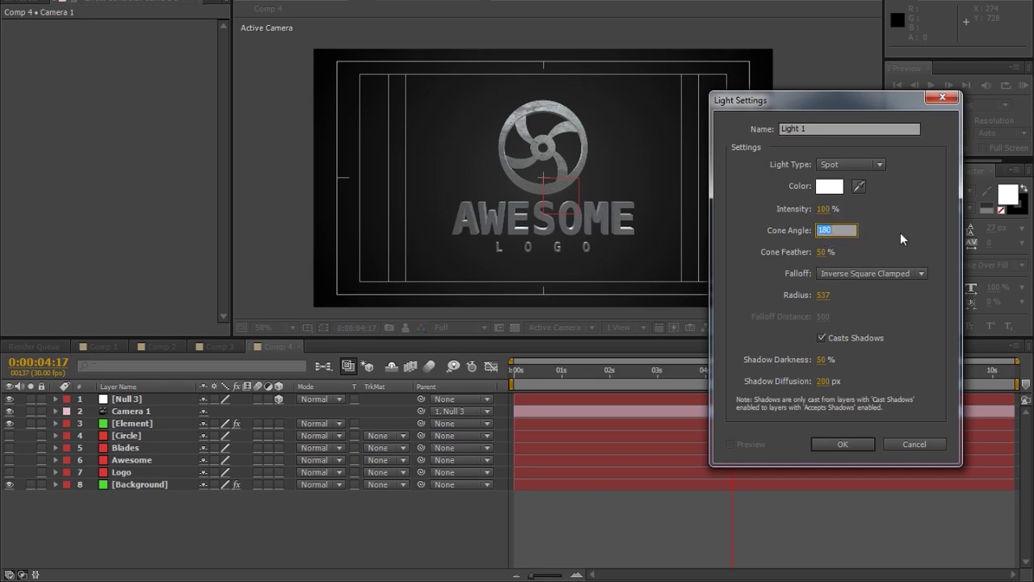
pyautogui.press('Return')
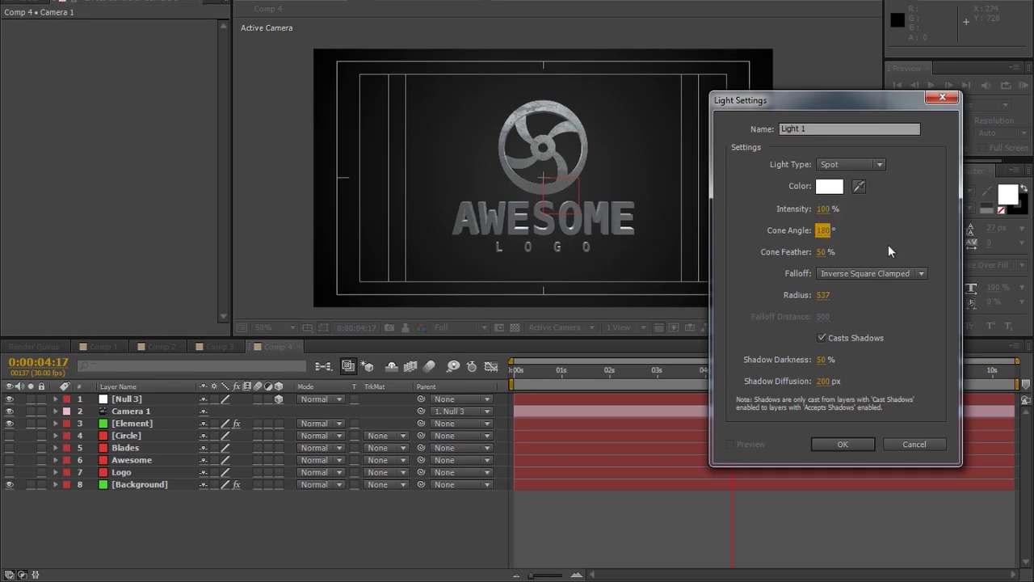
pyautogui.click(838, 439)
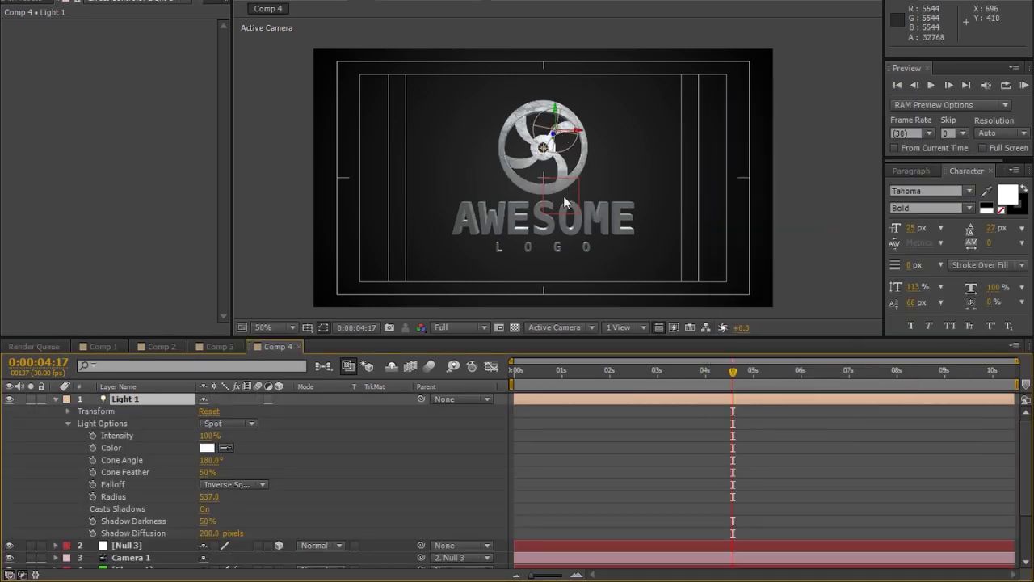
pyautogui.click(633, 326)
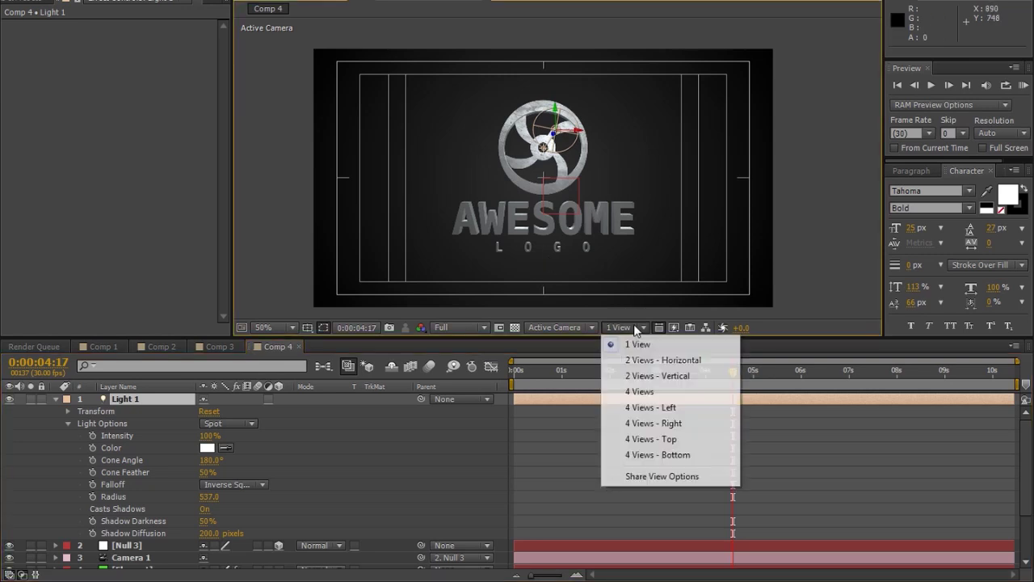
# Switch to the 4 Views - Left layout and nudge Light 1 in the Top and Right views
pyautogui.click(640, 391)
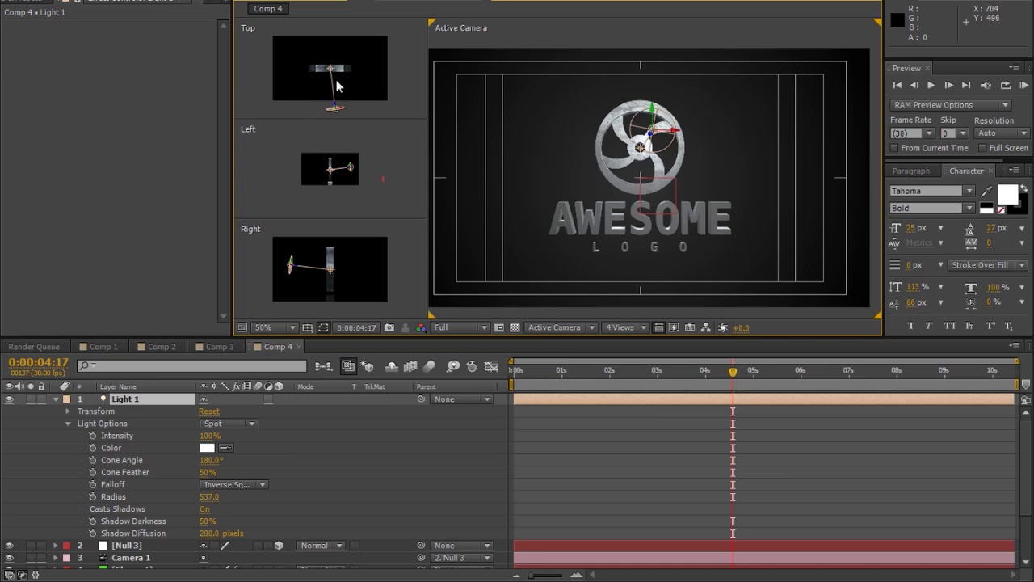
pyautogui.scroll(3, 338, 81)
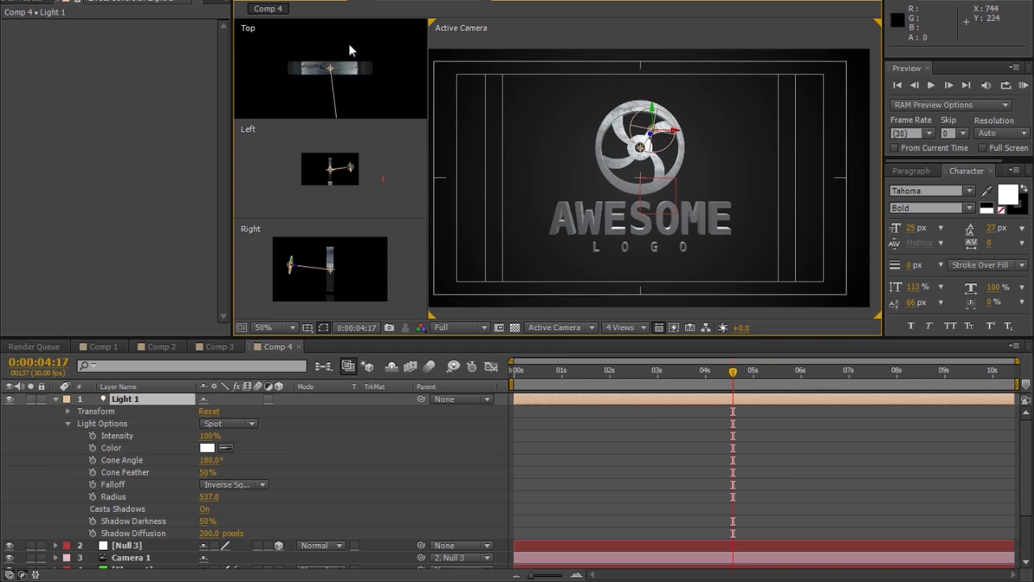
pyautogui.click(339, 74)
pyautogui.moveTo(340, 73); pyautogui.dragTo(345, 74)
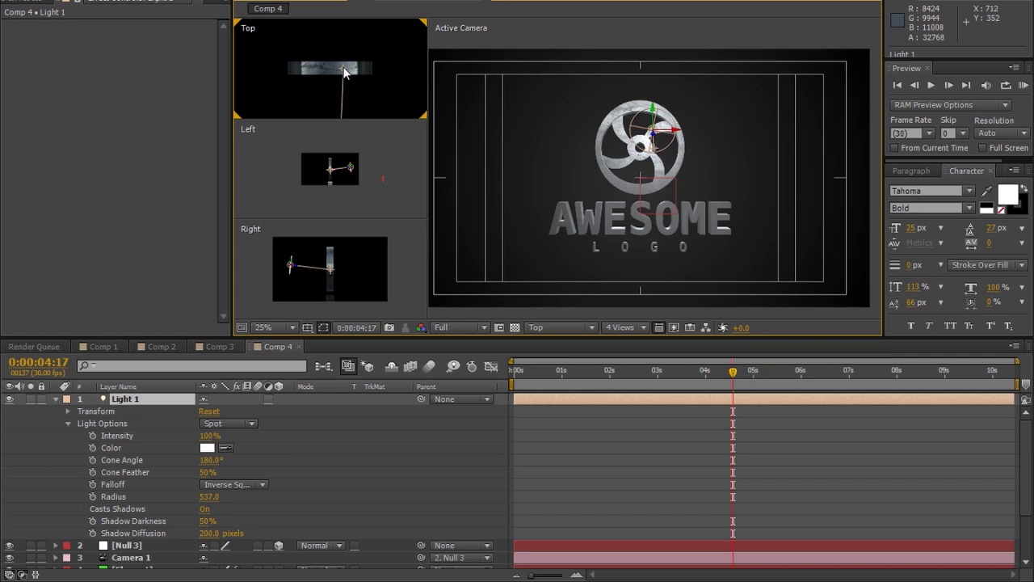
pyautogui.click(331, 269)
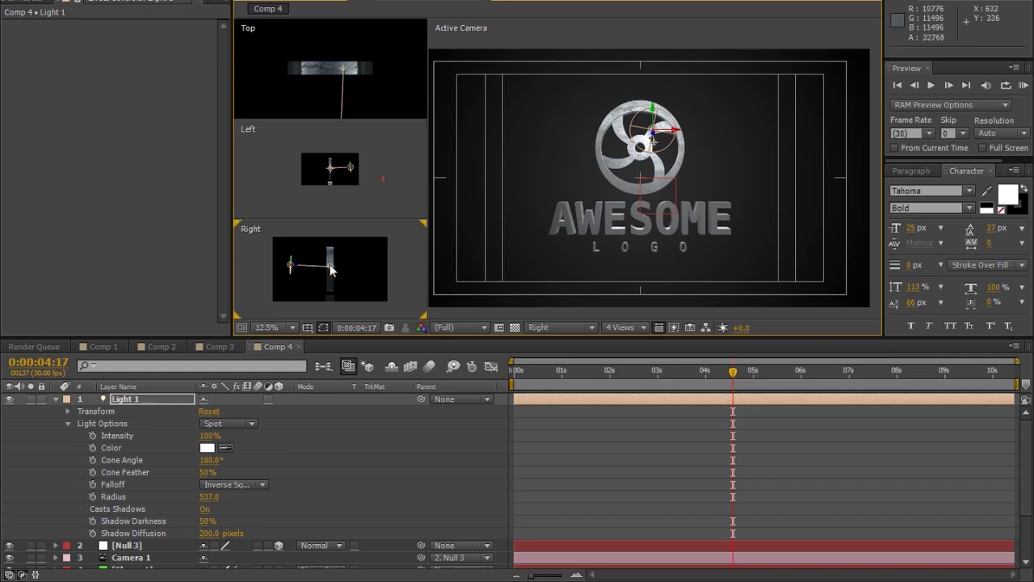
pyautogui.moveTo(331, 269); pyautogui.dragTo(332, 269)
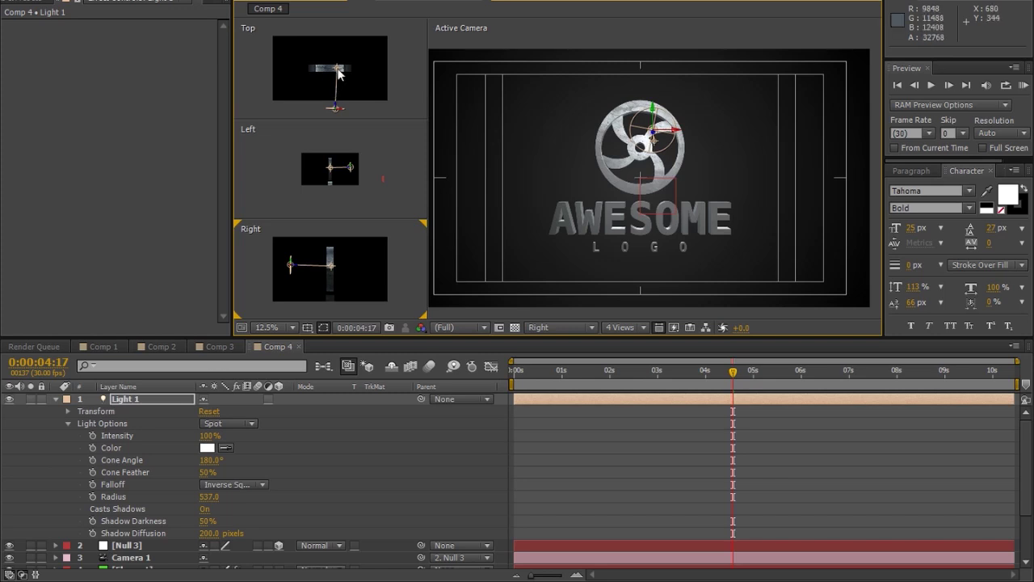
pyautogui.moveTo(370, 94); pyautogui.dragTo(333, 108)
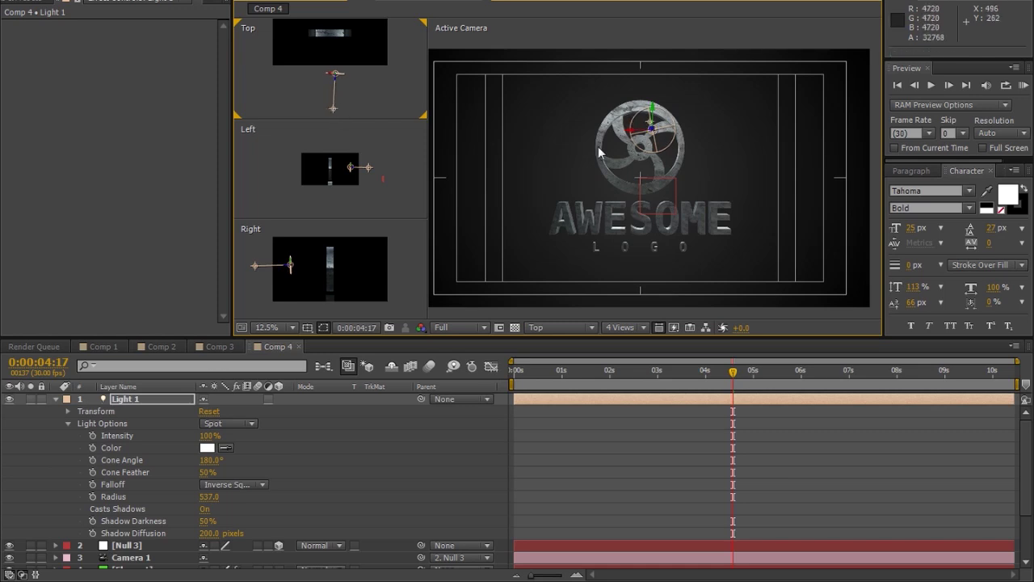
# Drag Light 1 left in the camera view, then farther from the logo in a zoomed-out Top view
pyautogui.click(633, 136)
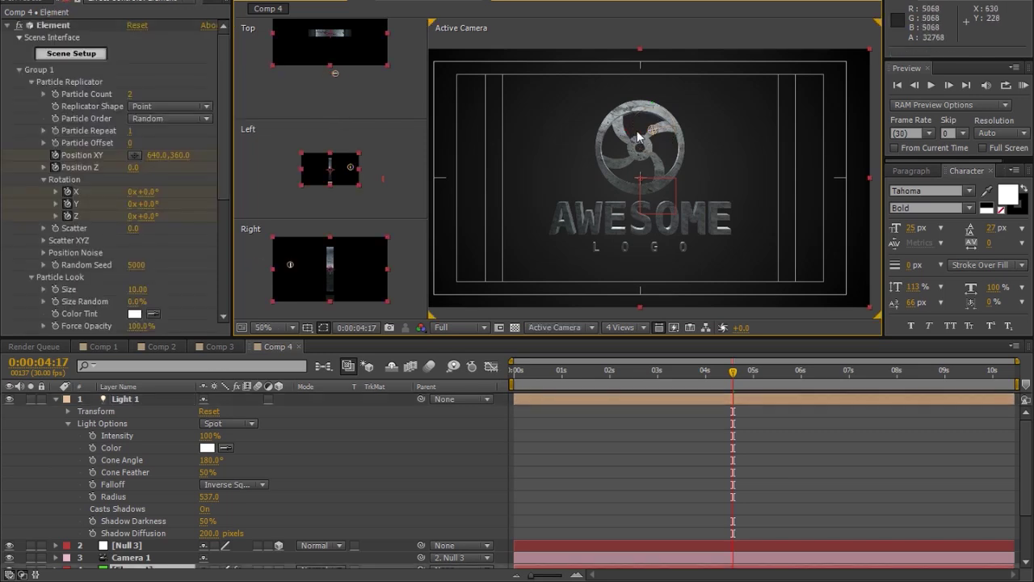
pyautogui.click(651, 133)
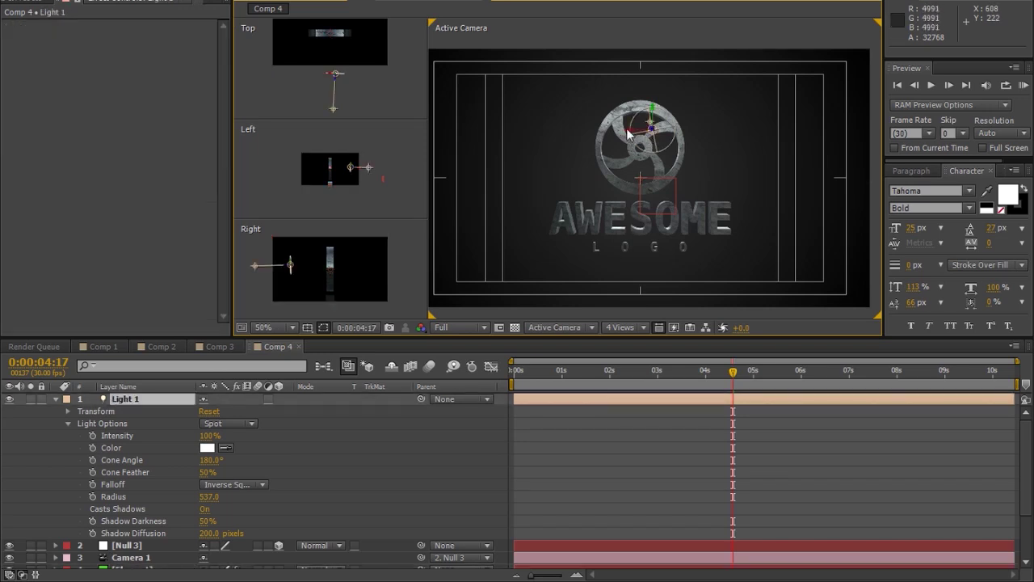
pyautogui.moveTo(628, 135)
pyautogui.mouseDown()
pyautogui.moveTo(608, 131)
pyautogui.moveTo(556, 192)
pyautogui.moveTo(801, 72)
pyautogui.mouseUp()
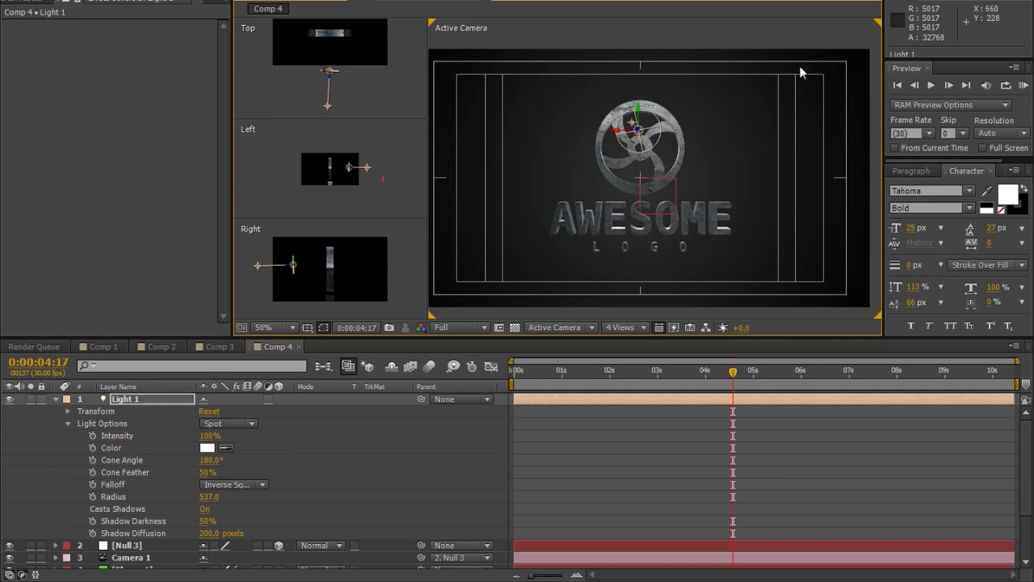
pyautogui.scroll(-5, 338, 53)
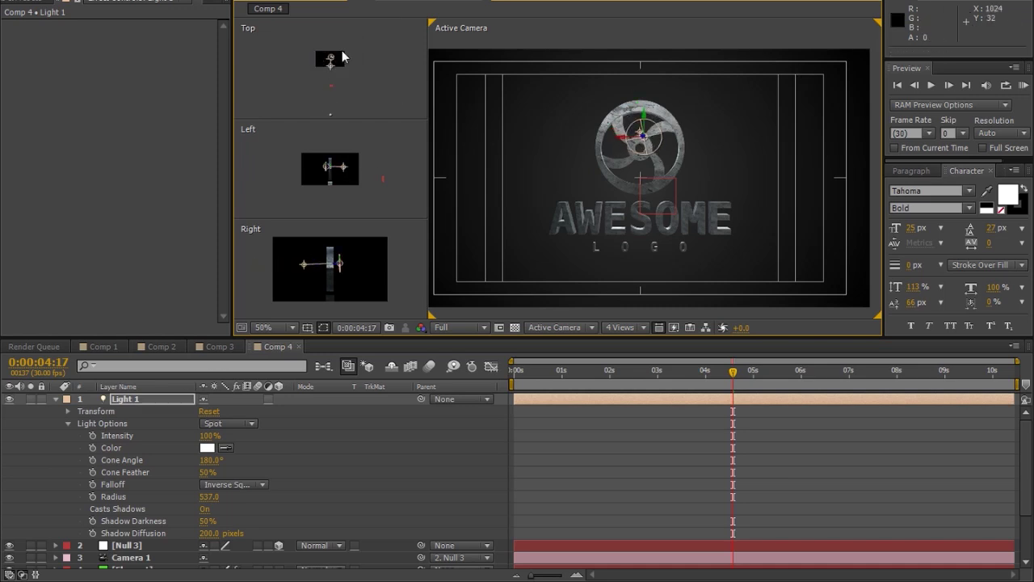
pyautogui.moveTo(342, 56); pyautogui.dragTo(329, 108)
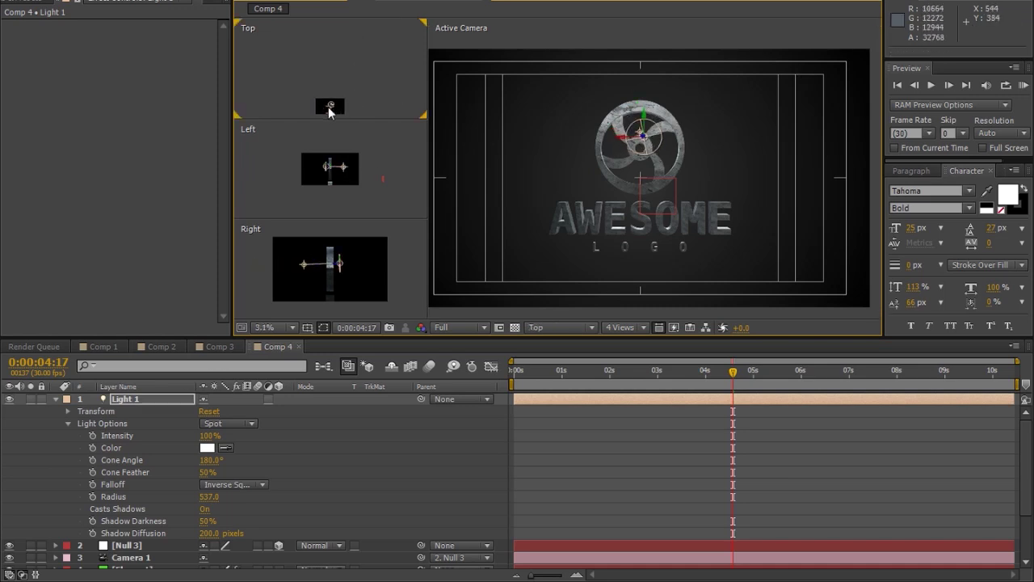
pyautogui.moveTo(329, 108); pyautogui.dragTo(329, 9)
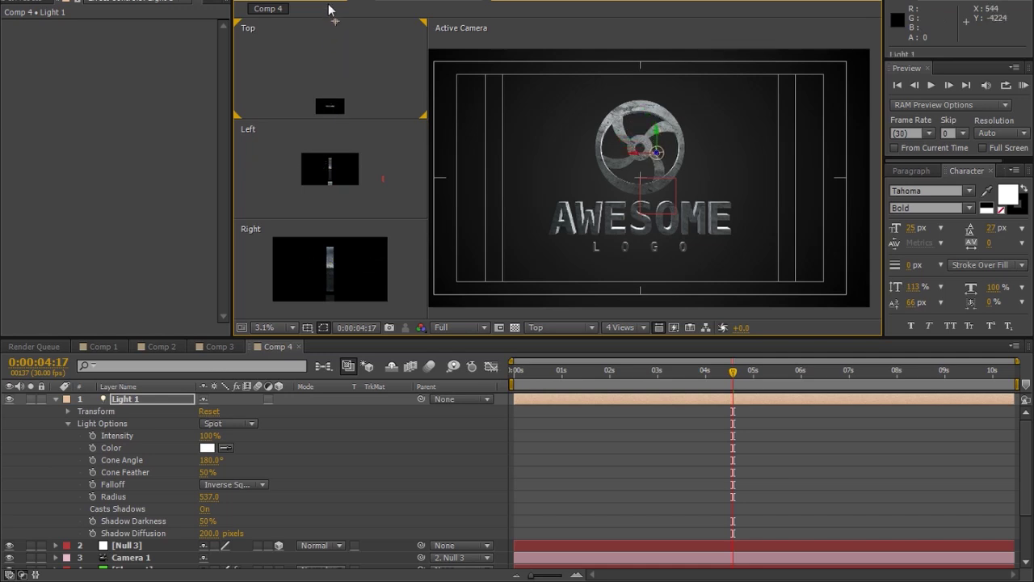
pyautogui.press(',')
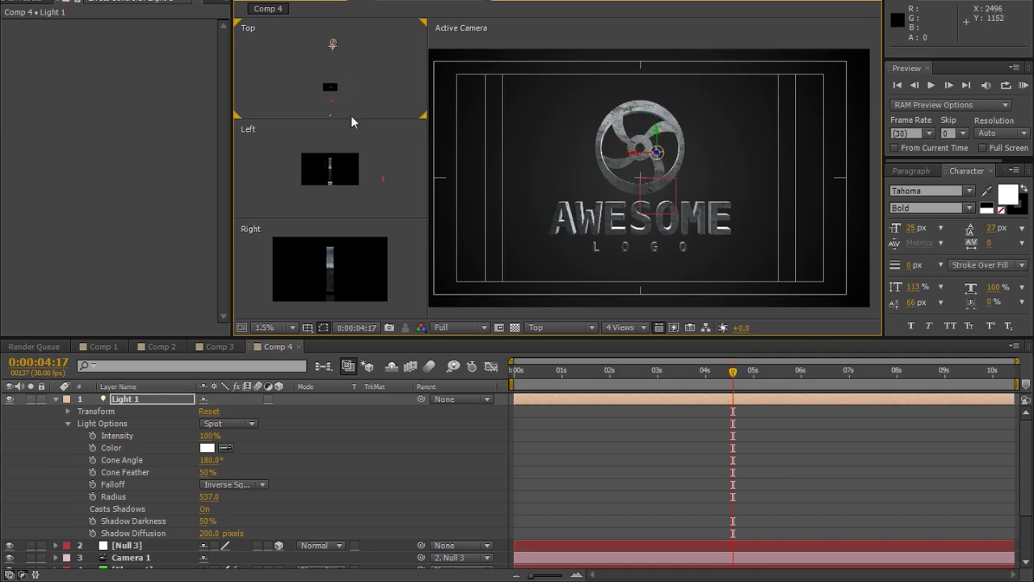
pyautogui.doubleClick(130, 399)
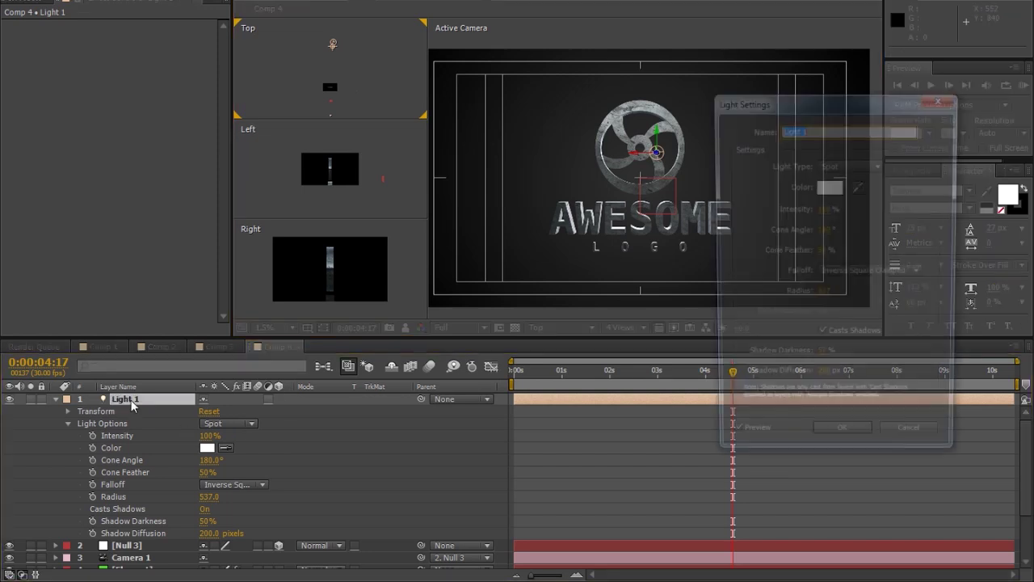
# Raise Light 1's intensity to 200%
pyautogui.click(825, 212)
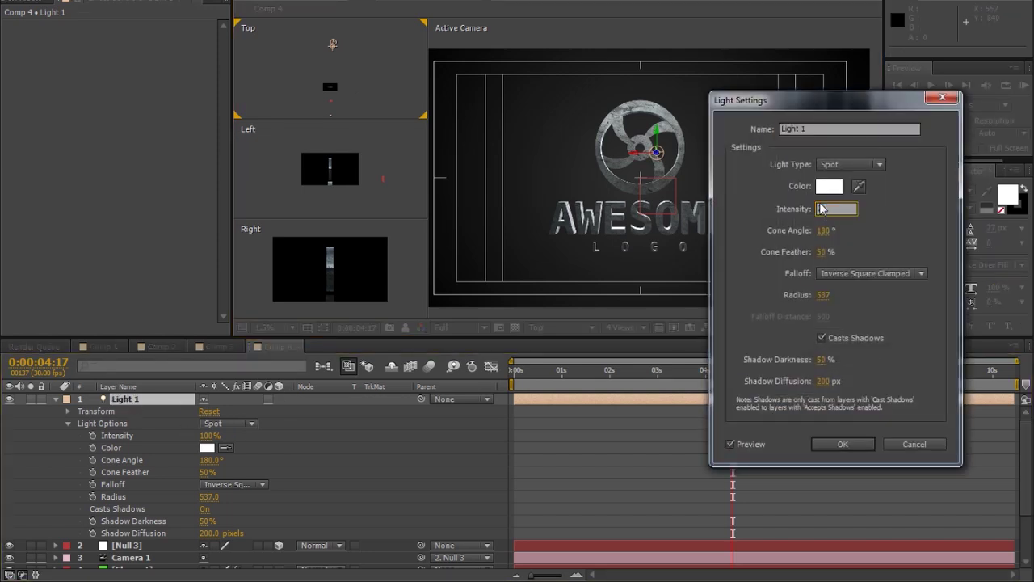
pyautogui.write('200')
pyautogui.click(844, 444)
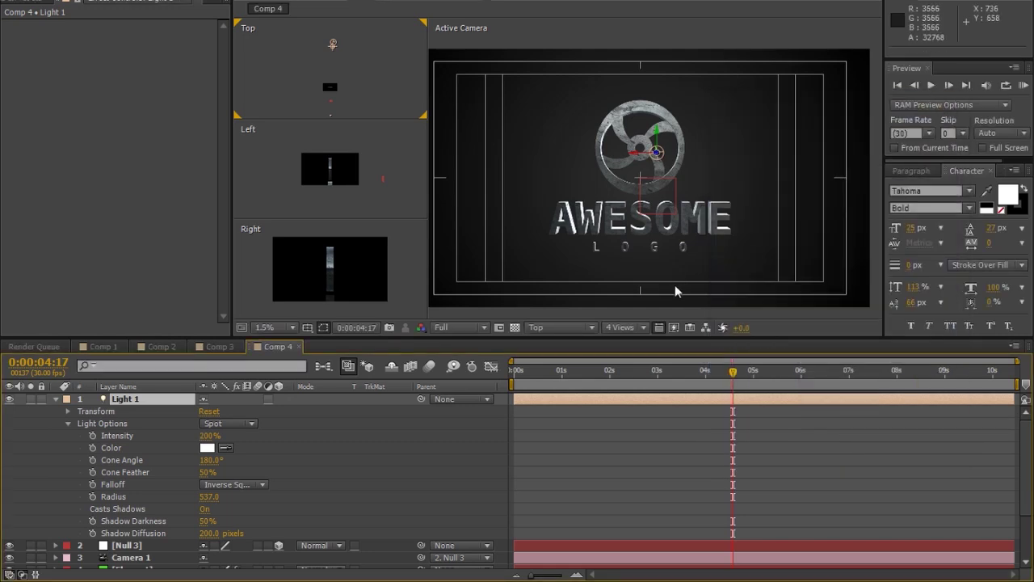
# Move Light 1 left and up so it sits just above the logo
pyautogui.moveTo(638, 159); pyautogui.dragTo(555, 146)
pyautogui.click(640, 139)
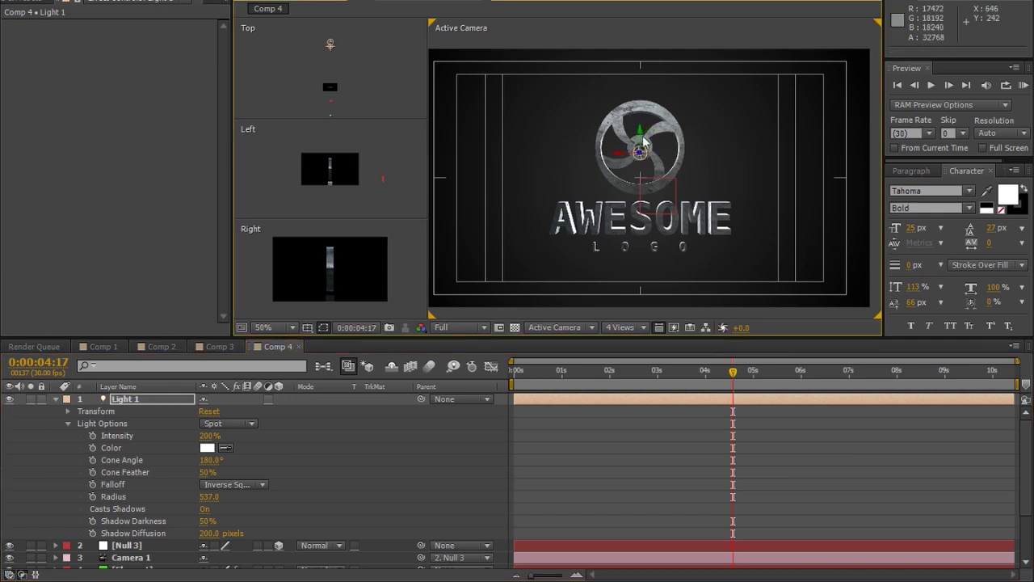
pyautogui.moveTo(642, 137); pyautogui.dragTo(644, 251)
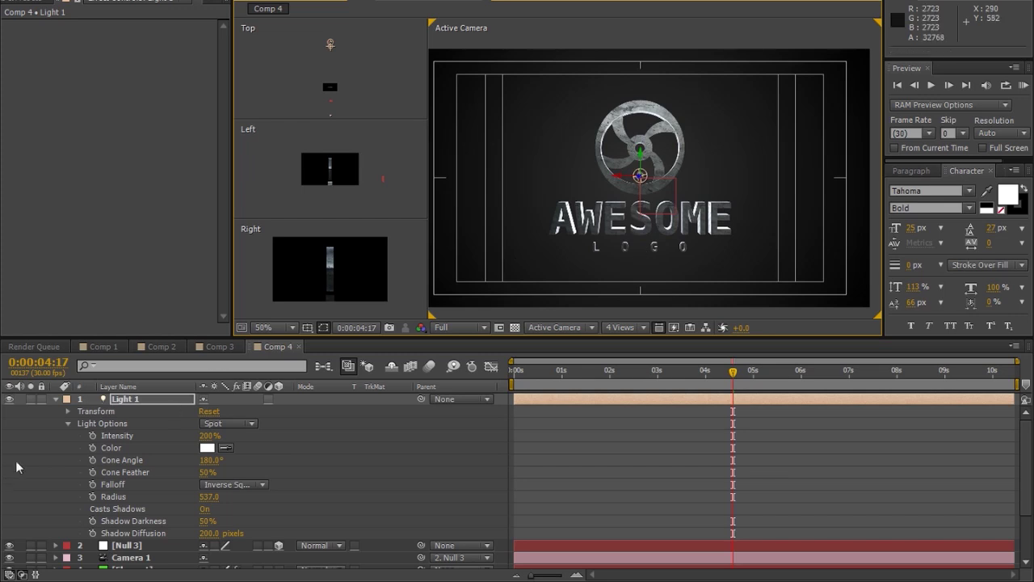
# Duplicate Light 1 into Light 2 and set Light 2's intensity to 100%
pyautogui.click(143, 405)
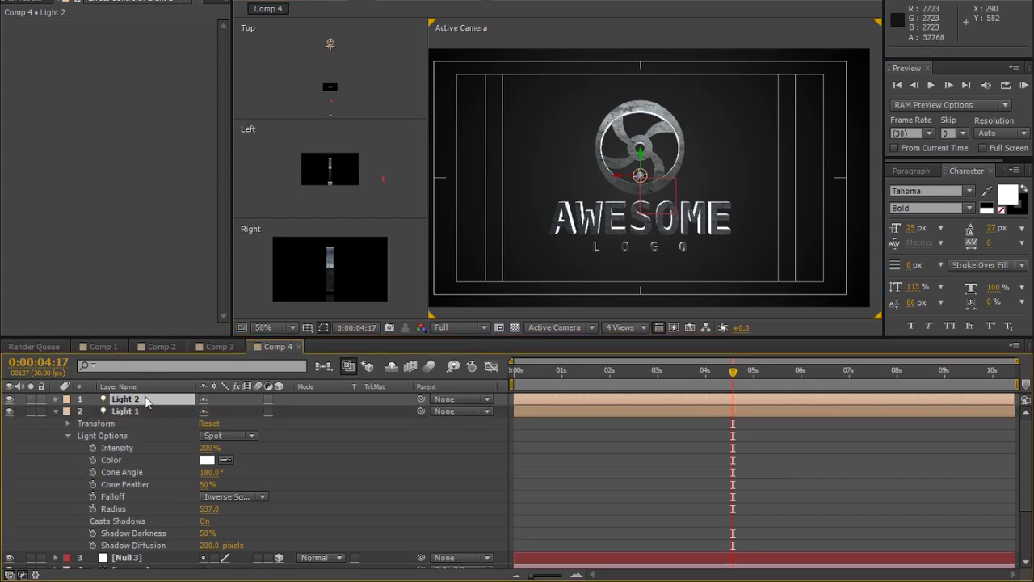
pyautogui.doubleClick(146, 401)
pyautogui.click(829, 211)
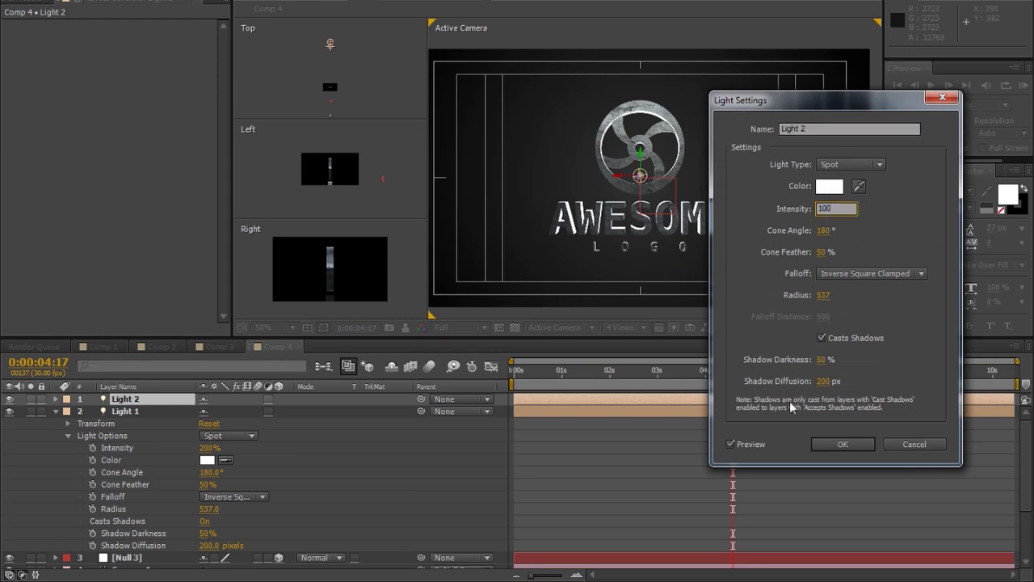
pyautogui.click(842, 444)
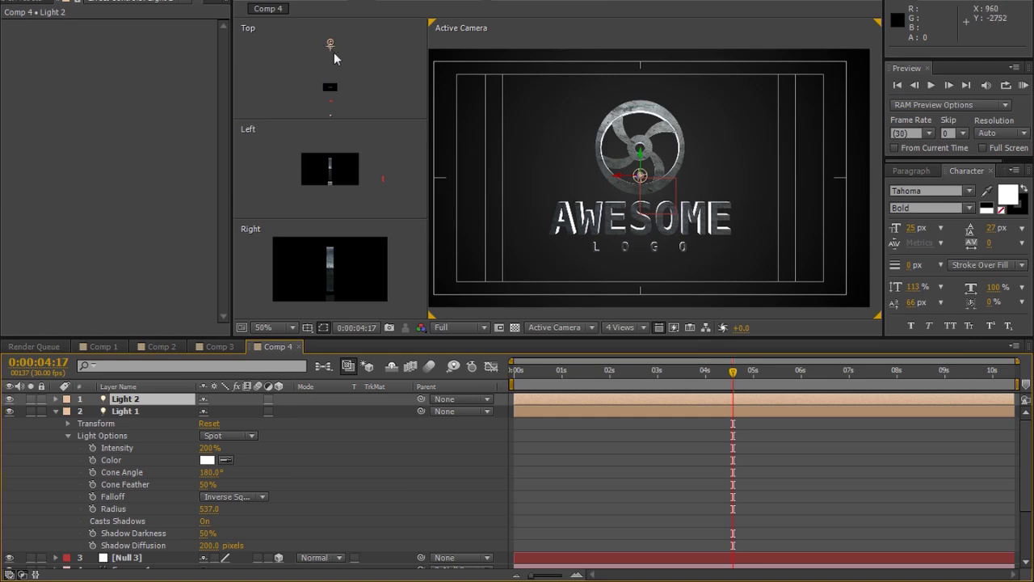
pyautogui.scroll(-5, 334, 54)
pyautogui.click(346, 86)
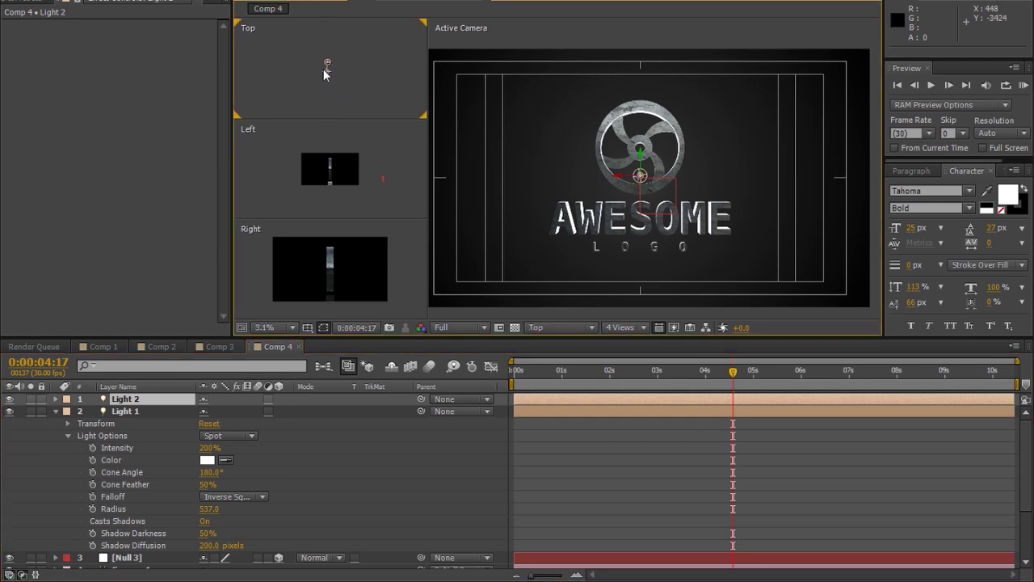
# Lower Light 2 beneath the logo across the Top, camera and side views, aiming it upward
pyautogui.moveTo(326, 71); pyautogui.dragTo(327, 97)
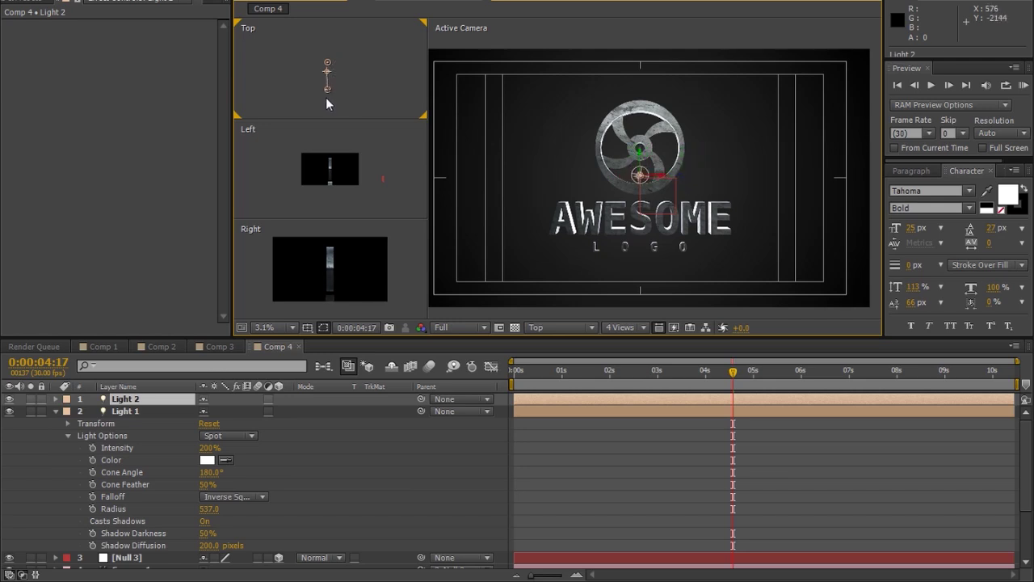
pyautogui.moveTo(328, 91); pyautogui.dragTo(328, 84)
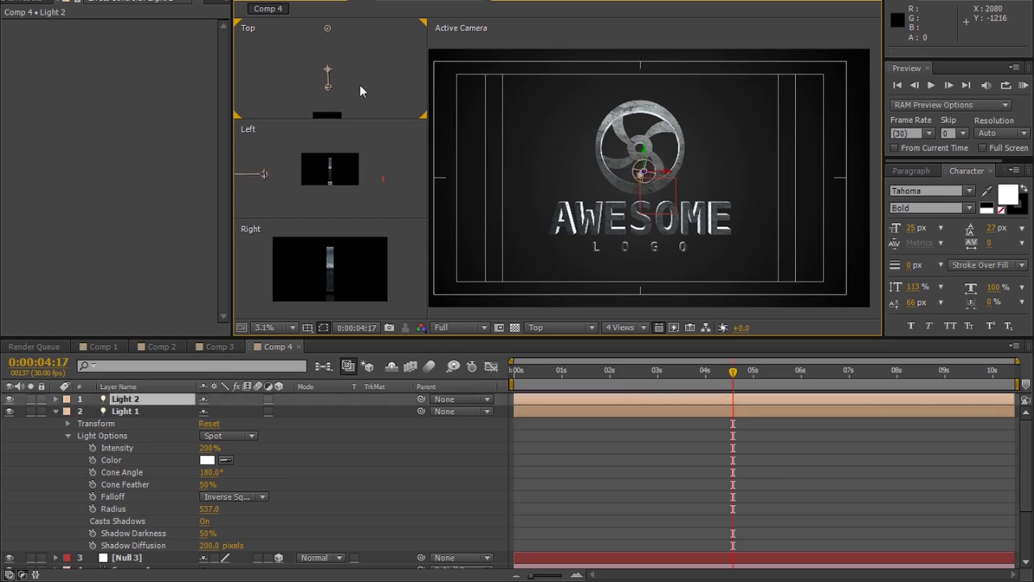
pyautogui.press(',')
pyautogui.moveTo(330, 74); pyautogui.dragTo(331, 122)
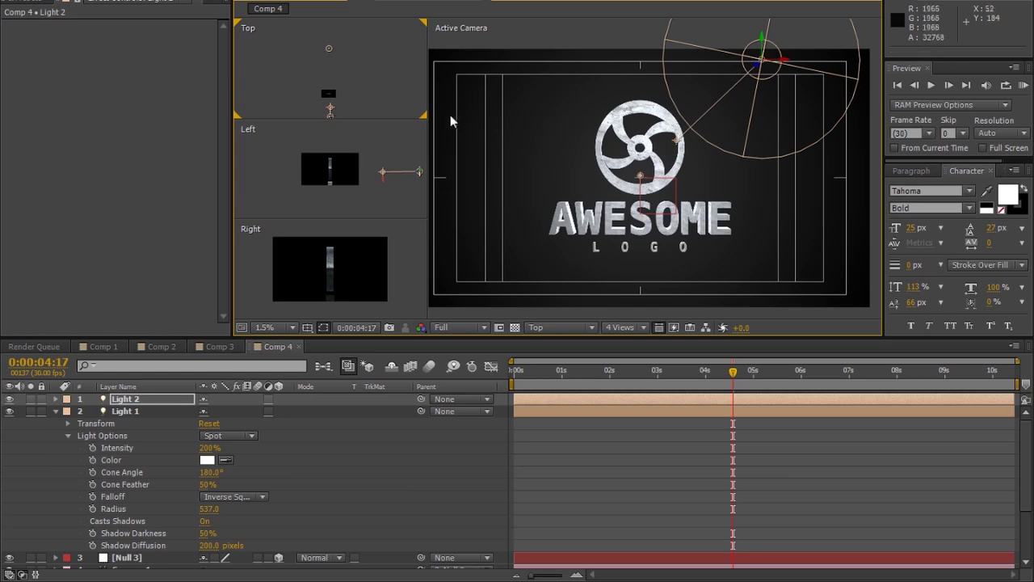
pyautogui.moveTo(783, 68); pyautogui.dragTo(729, 71)
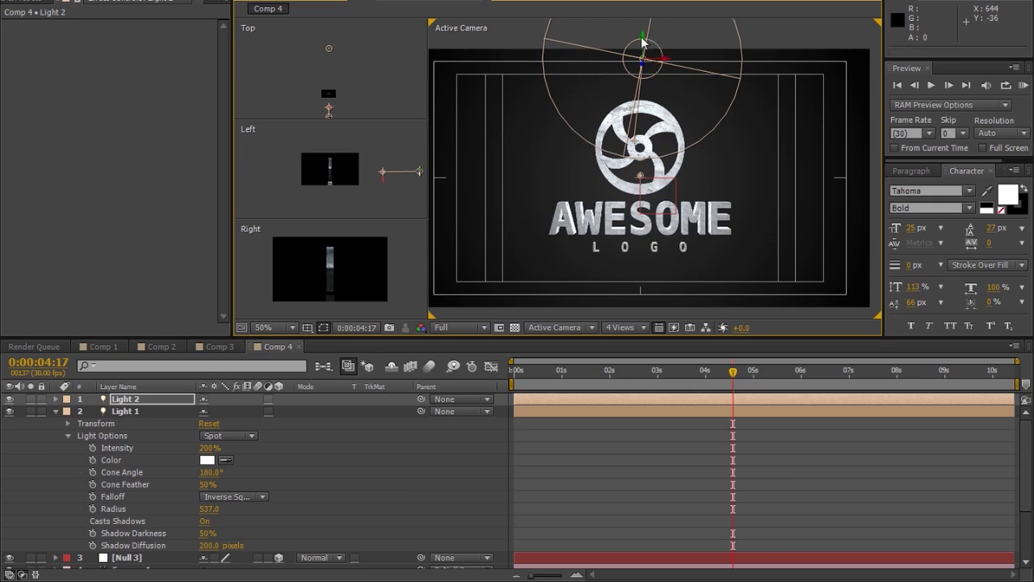
pyautogui.moveTo(643, 42); pyautogui.dragTo(625, 289)
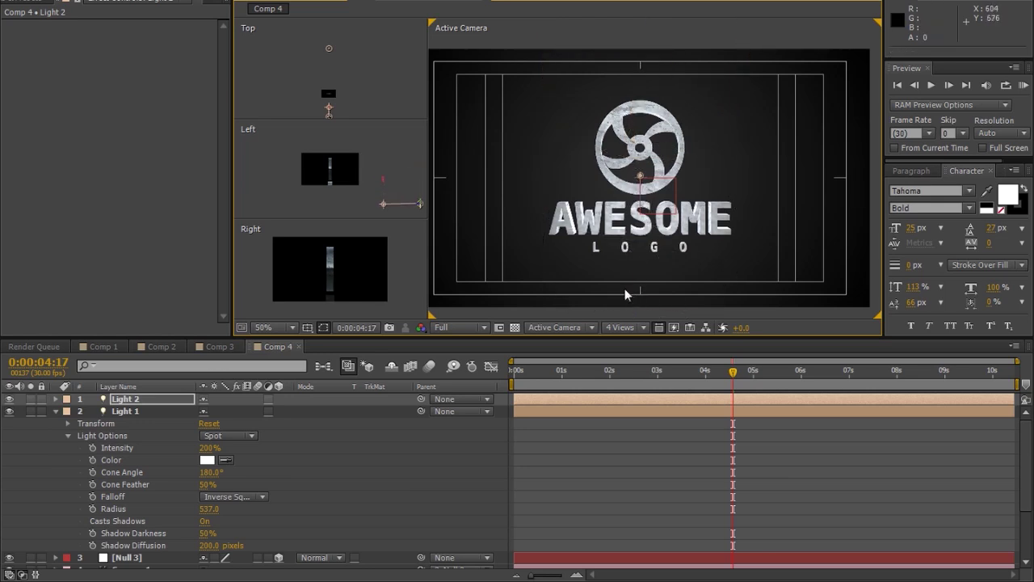
pyautogui.moveTo(383, 202); pyautogui.dragTo(383, 189)
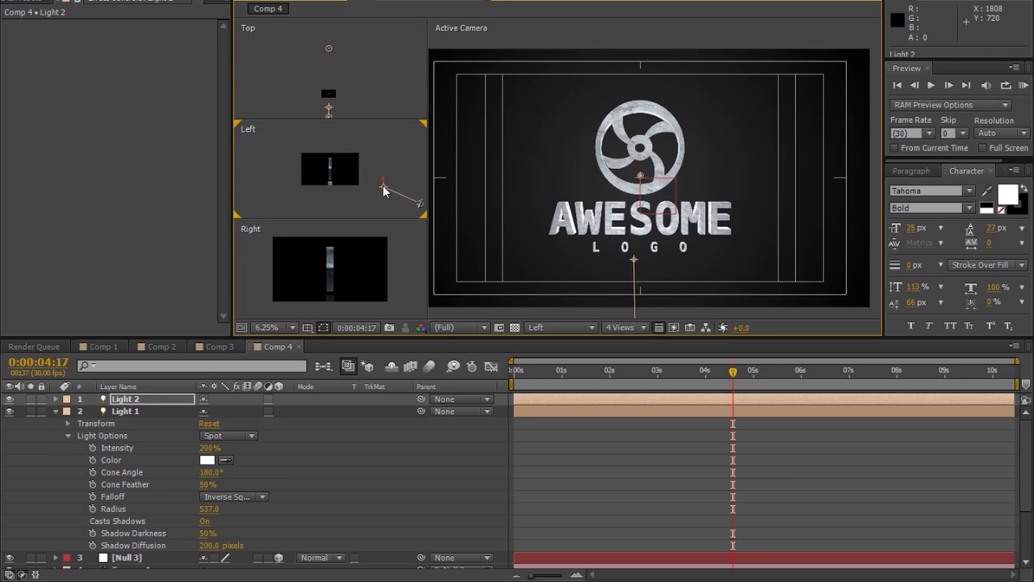
pyautogui.moveTo(383, 186); pyautogui.dragTo(379, 203)
pyautogui.scroll(-5, 659, 304)
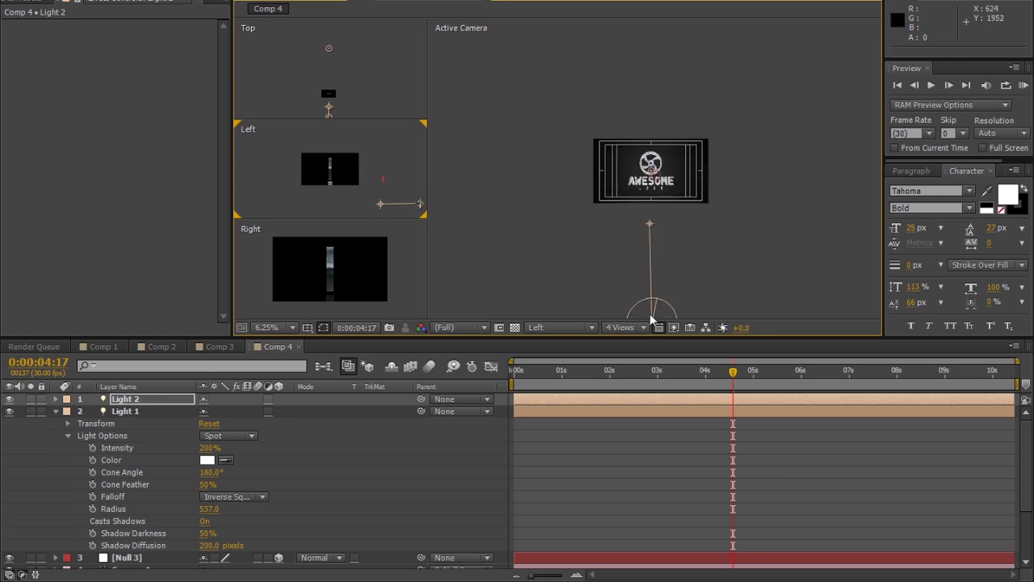
# Move Light 2 up over the frame and across to the logo's left edge
pyautogui.moveTo(651, 321); pyautogui.dragTo(648, 260)
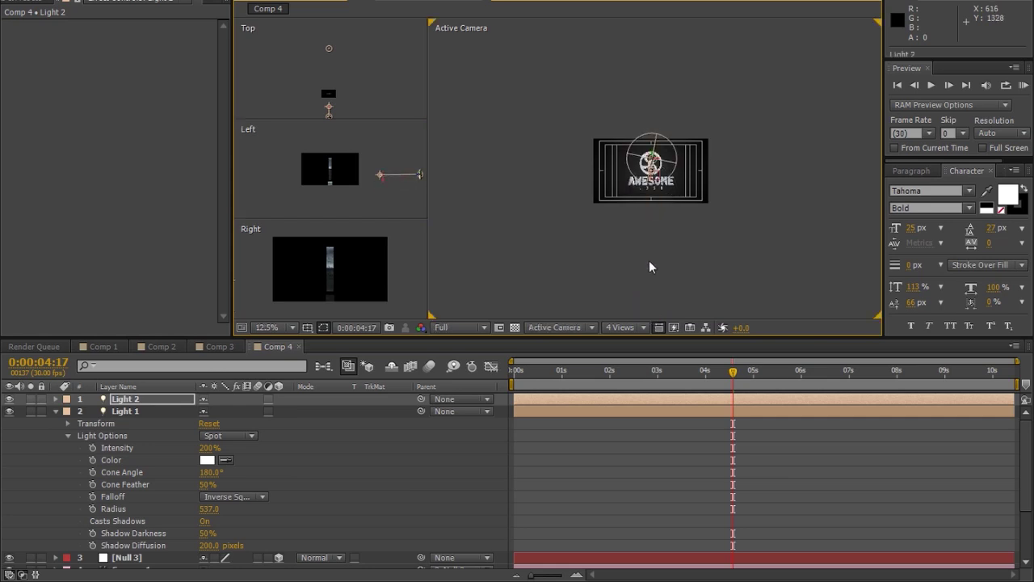
pyautogui.scroll(4, 660, 195)
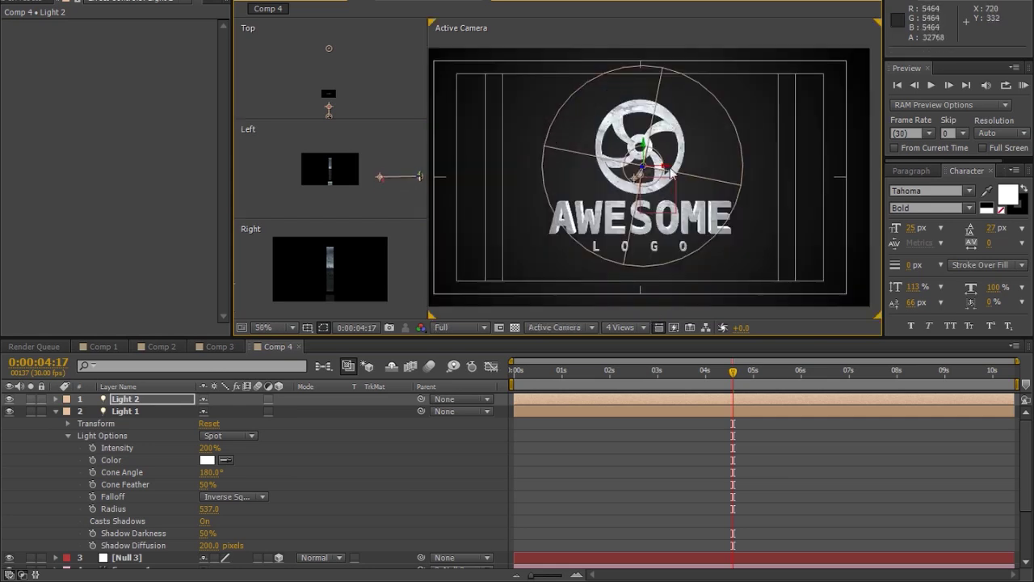
pyautogui.scroll(-2, 660, 171)
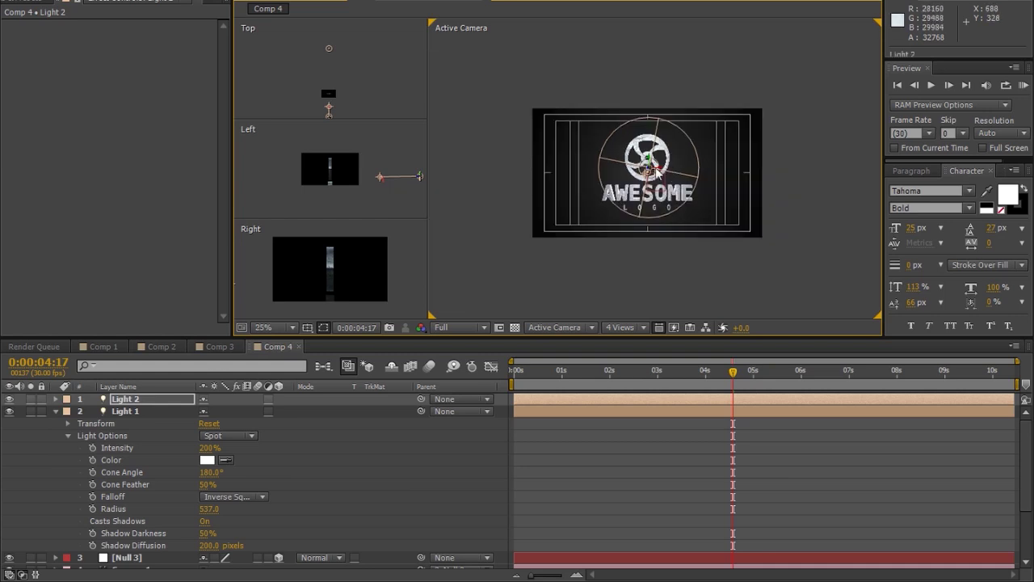
pyautogui.moveTo(659, 171); pyautogui.dragTo(513, 168)
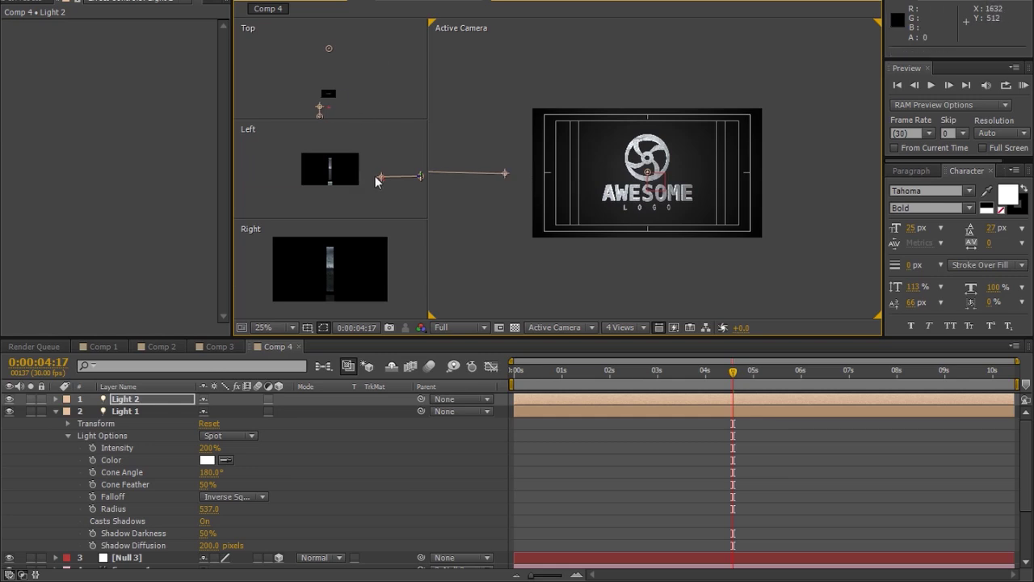
# Push Light 2 farther left in the Top view and aim its point of interest at the logo
pyautogui.scroll(2, 344, 101)
pyautogui.moveTo(353, 89); pyautogui.dragTo(365, 29)
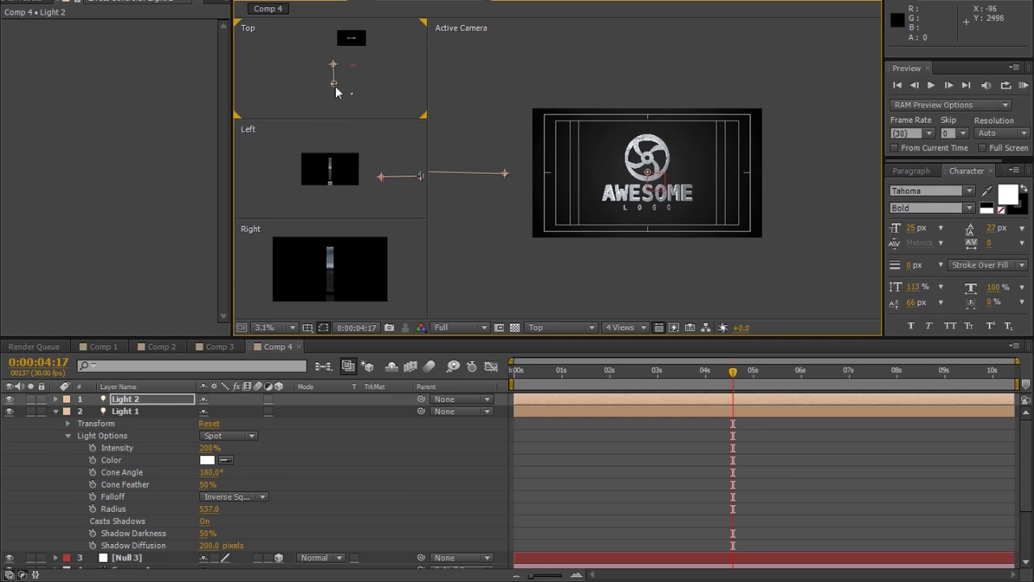
pyautogui.moveTo(337, 87); pyautogui.dragTo(308, 84)
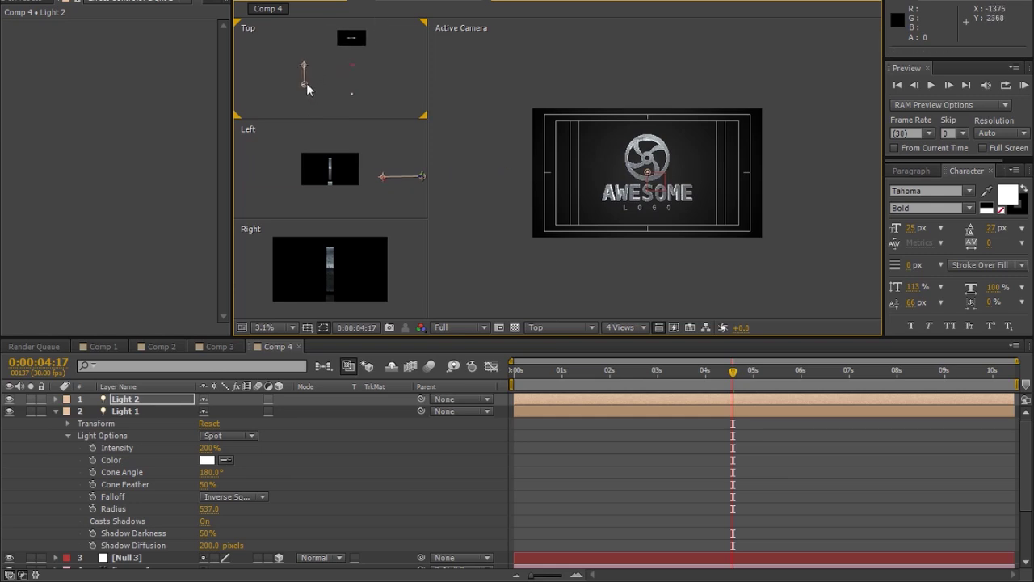
pyautogui.moveTo(308, 89); pyautogui.dragTo(286, 89)
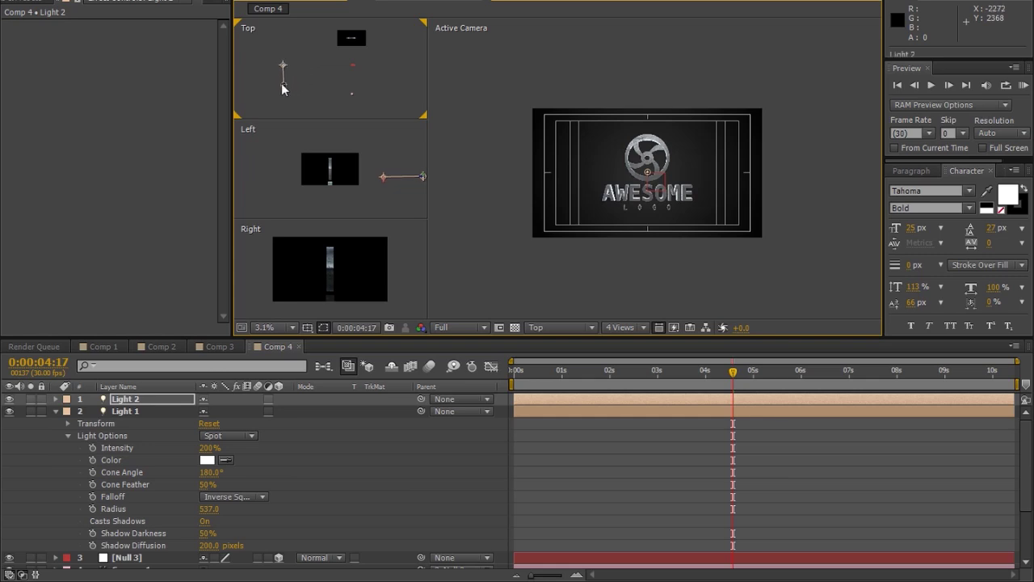
pyautogui.moveTo(285, 64); pyautogui.dragTo(349, 42)
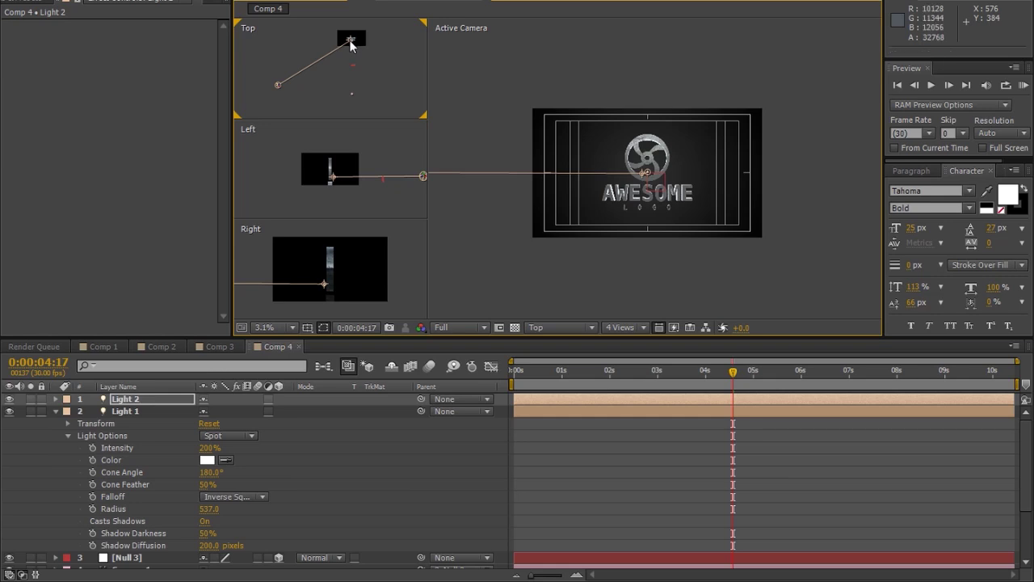
# Duplicate Light 2 into Light 3 and place it opposite the logo, aimed at it
pyautogui.click(159, 396)
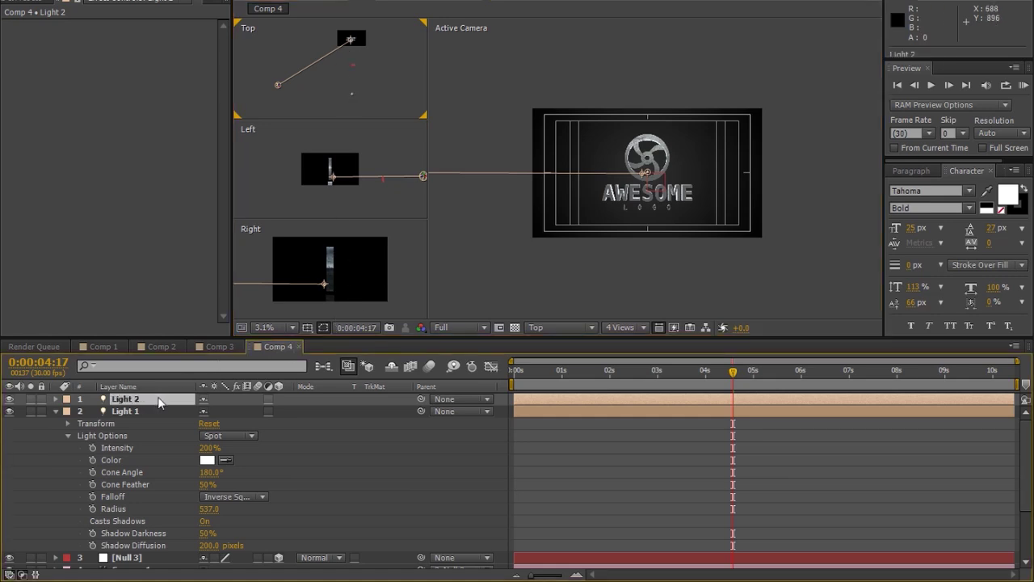
pyautogui.hotkey('ctrl', 'd')
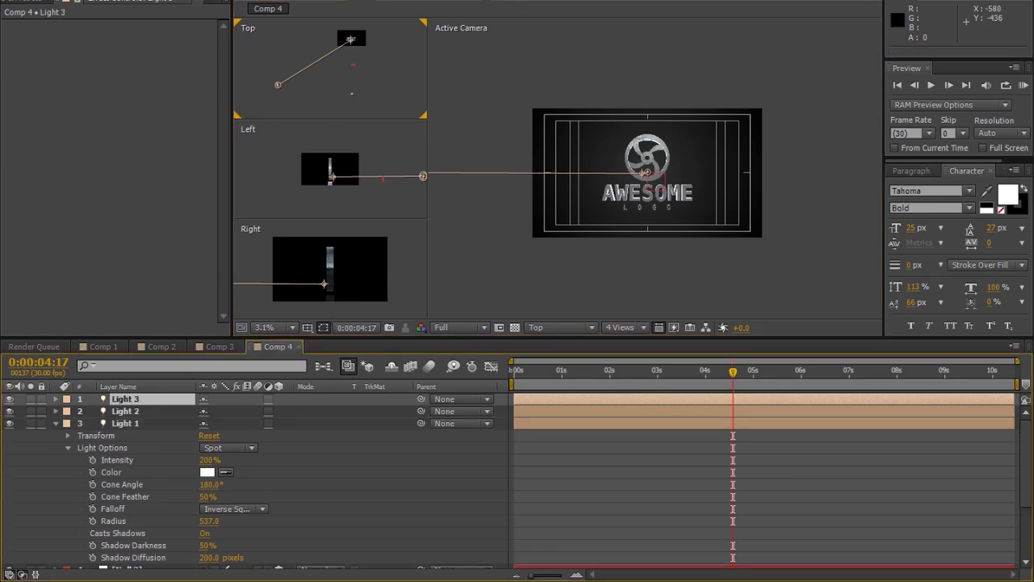
pyautogui.moveTo(351, 42); pyautogui.dragTo(246, 49)
pyautogui.click(280, 87)
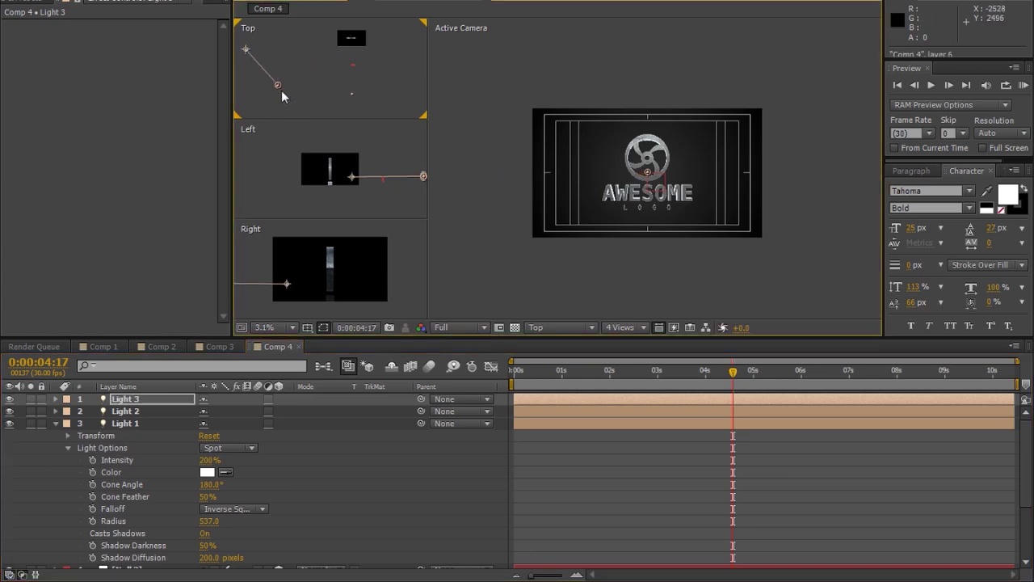
pyautogui.moveTo(276, 91); pyautogui.dragTo(374, 67)
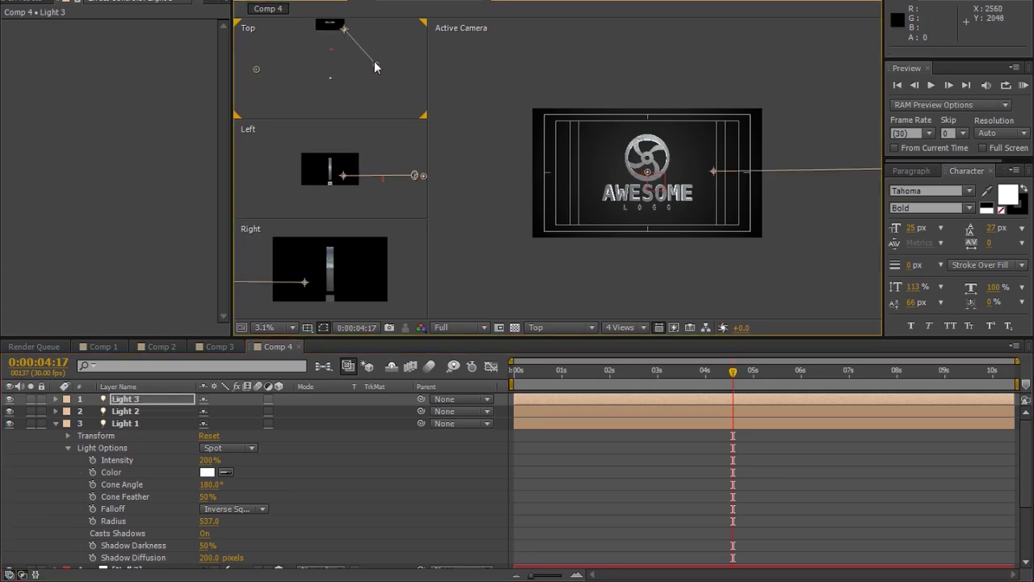
pyautogui.click(428, 454)
# RAM preview the three-light logo intro from an early frame
pyautogui.scroll(2, 710, 179)
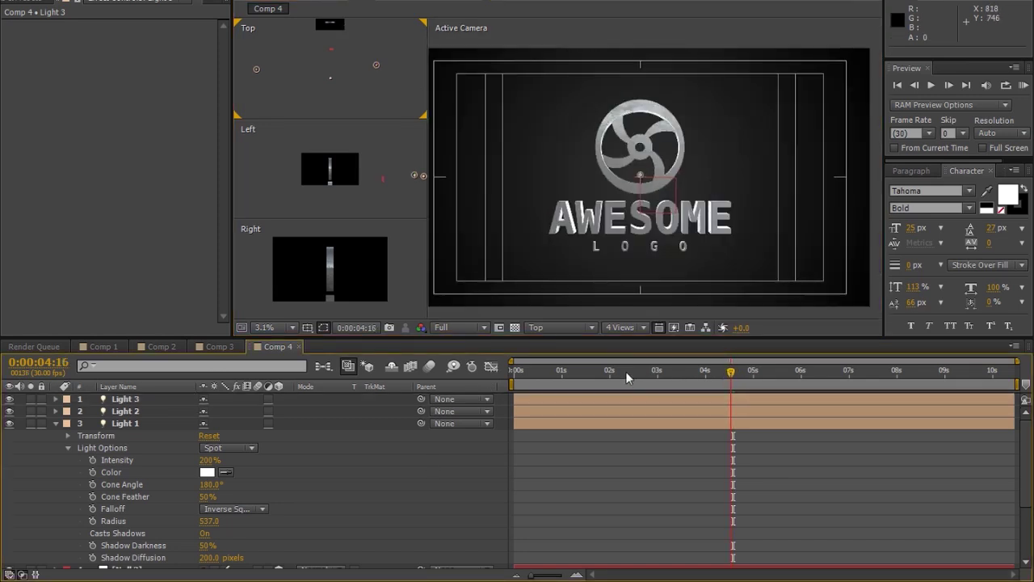
pyautogui.click(536, 371)
pyautogui.press('KP_0')
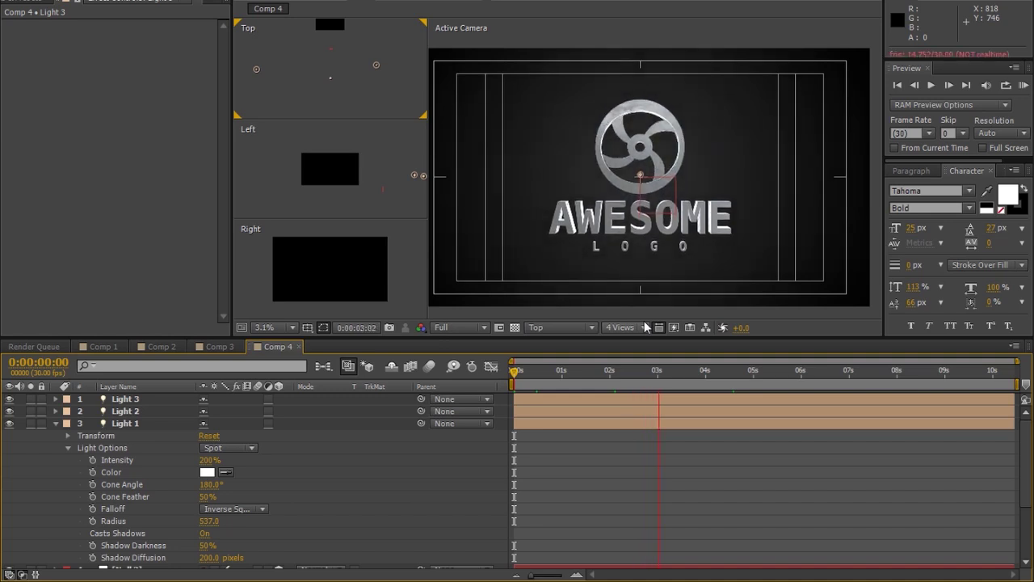
pyautogui.press('space')
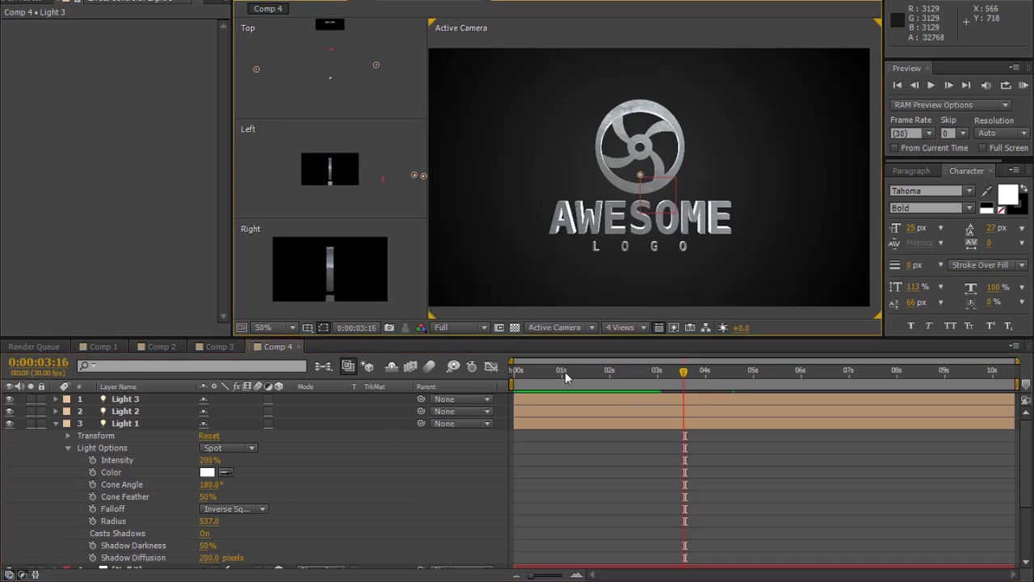
# Collapse Light 1, show Camera 1's options with Depth of Field on, and preview the intro
pyautogui.moveTo(565, 371); pyautogui.dragTo(467, 376)
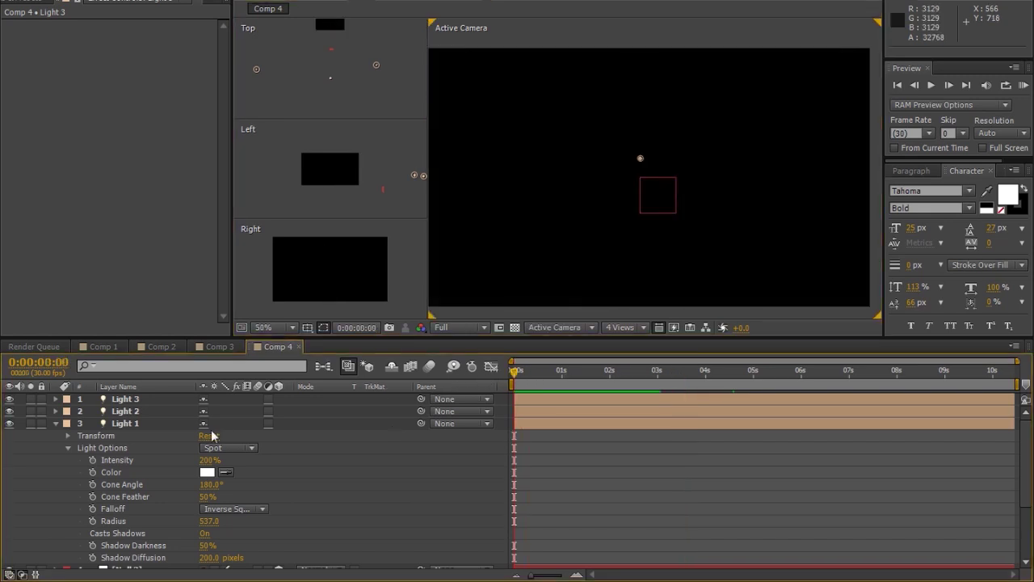
pyautogui.click(55, 422)
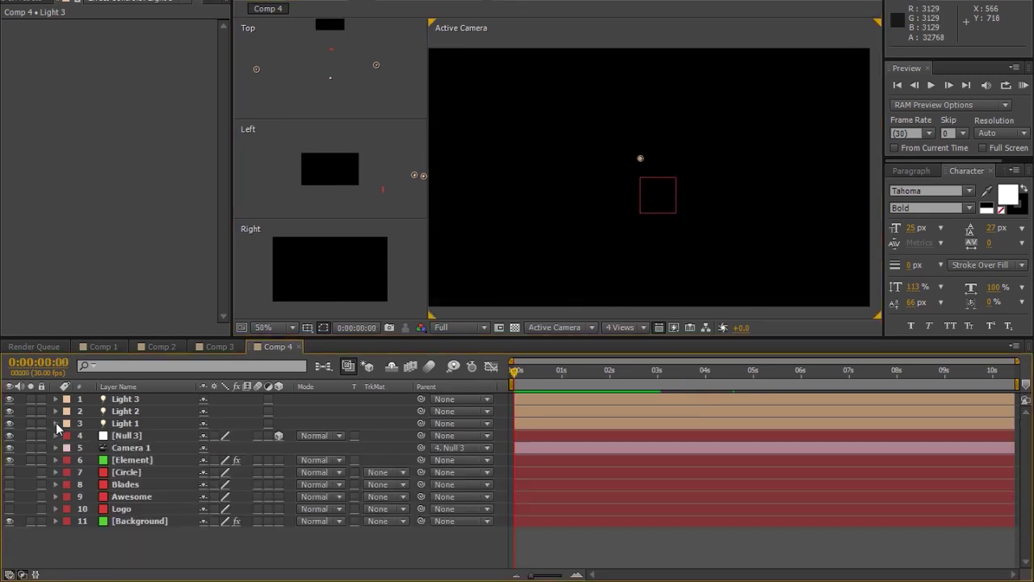
pyautogui.click(118, 450)
pyautogui.press('a')
pyautogui.press('a')
pyautogui.press('space')
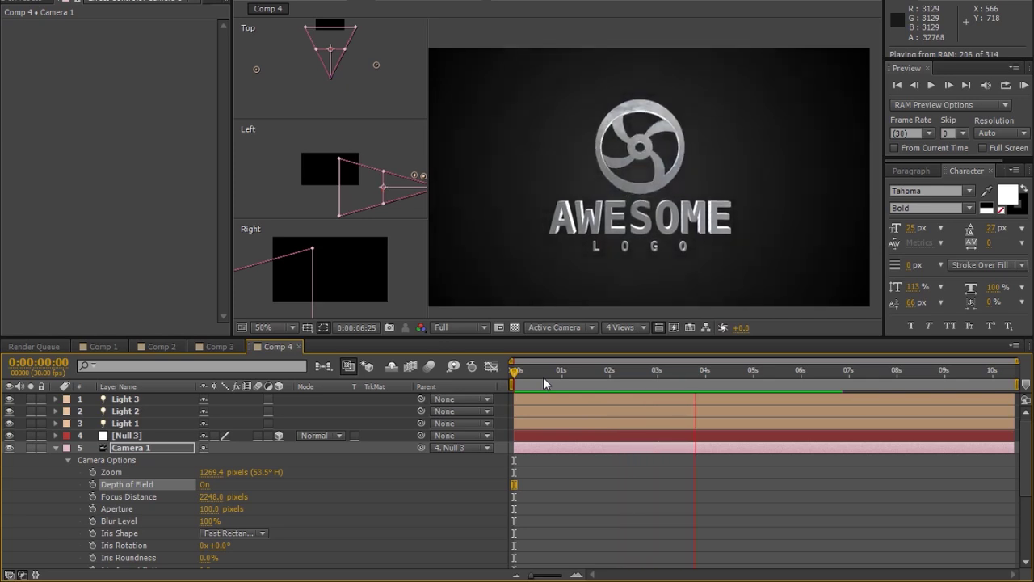
pyautogui.press('space')
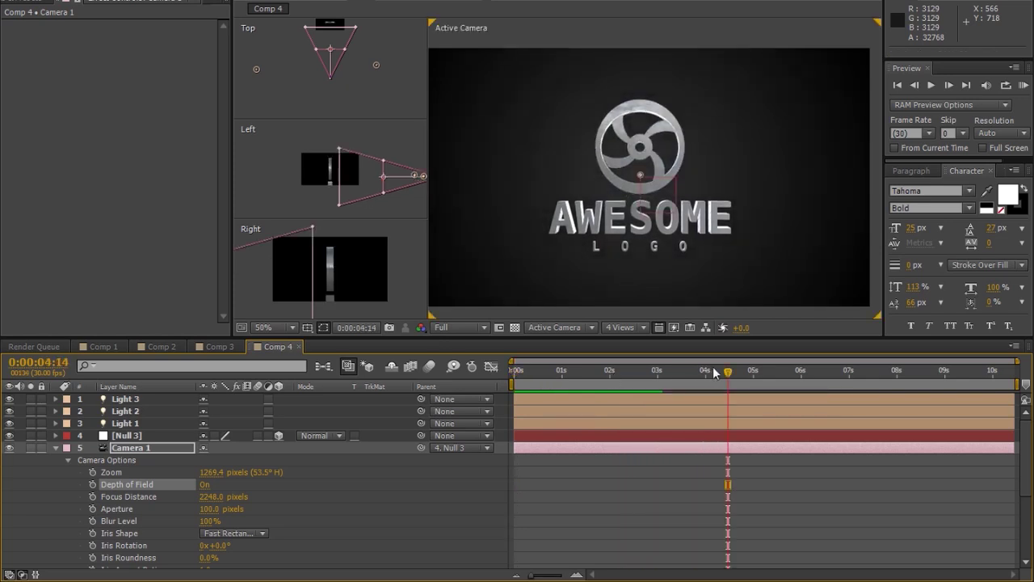
# Enable Element's Ambient Occlusion (SSAO) at Intensity 10.0 and RAM preview the intro
pyautogui.scroll(-4, 113, 473)
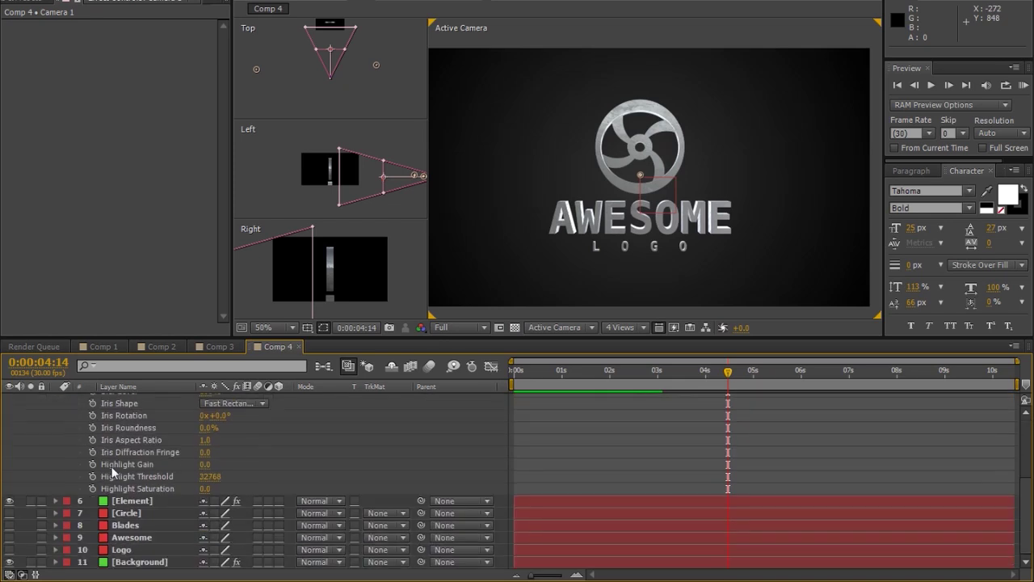
pyautogui.click(130, 501)
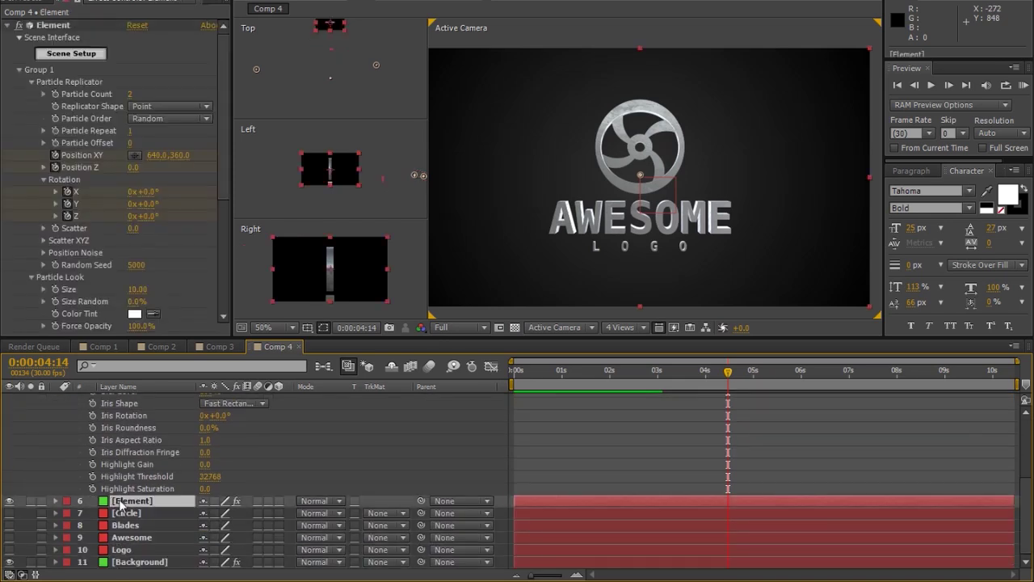
pyautogui.click(20, 71)
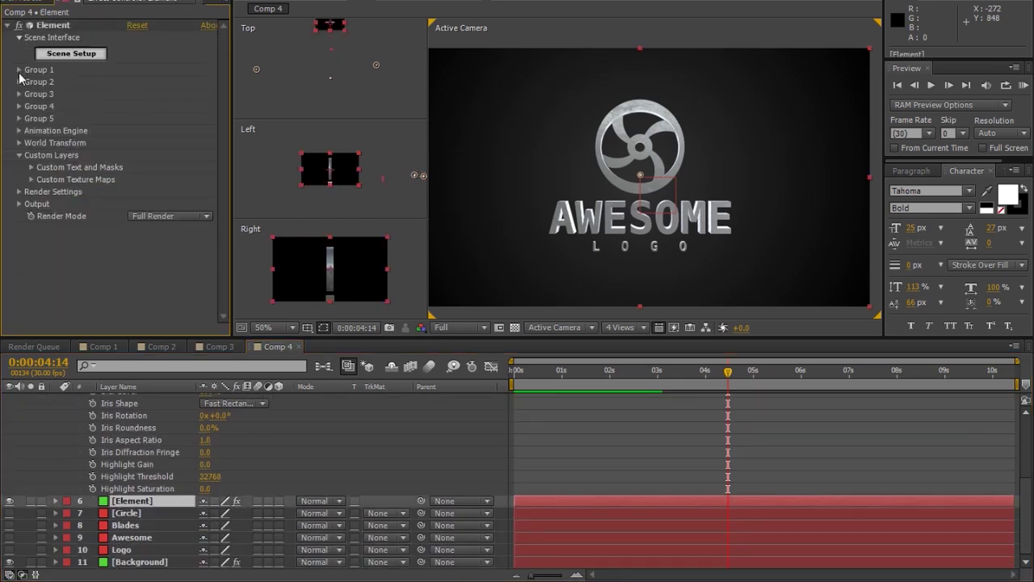
pyautogui.click(19, 155)
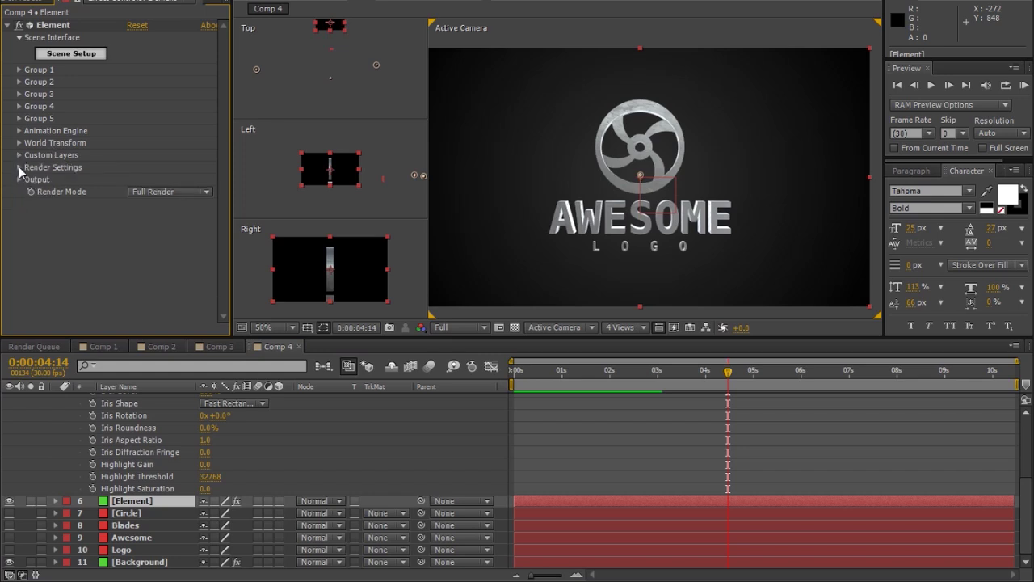
pyautogui.click(20, 167)
pyautogui.click(30, 216)
pyautogui.scroll(-1, 30, 216)
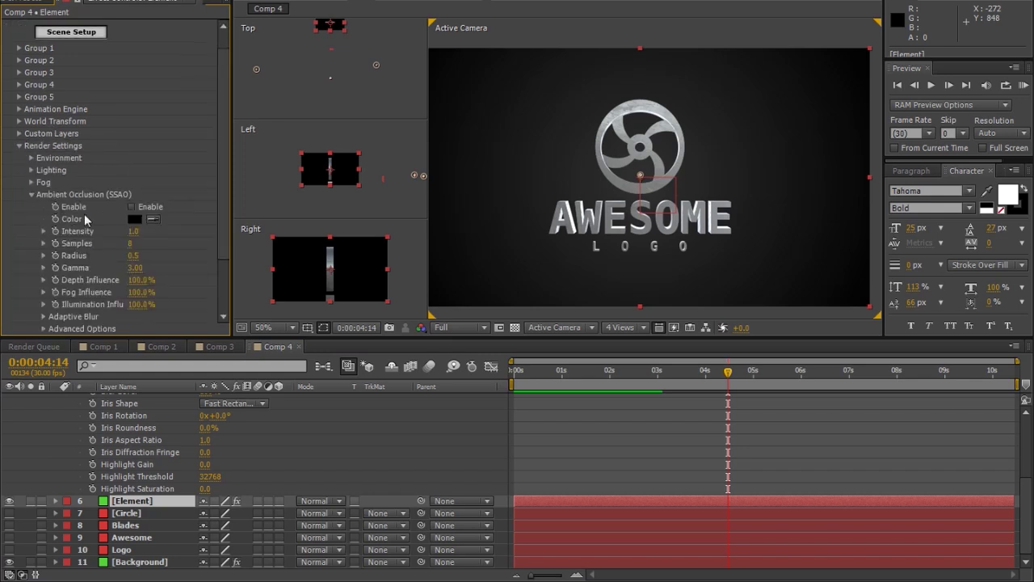
pyautogui.click(132, 208)
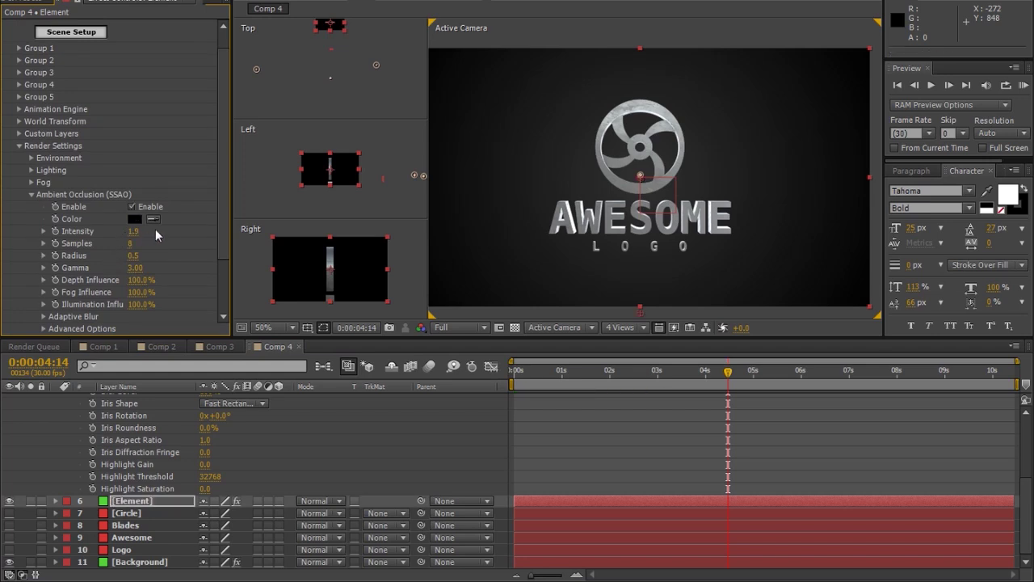
pyautogui.click(269, 232)
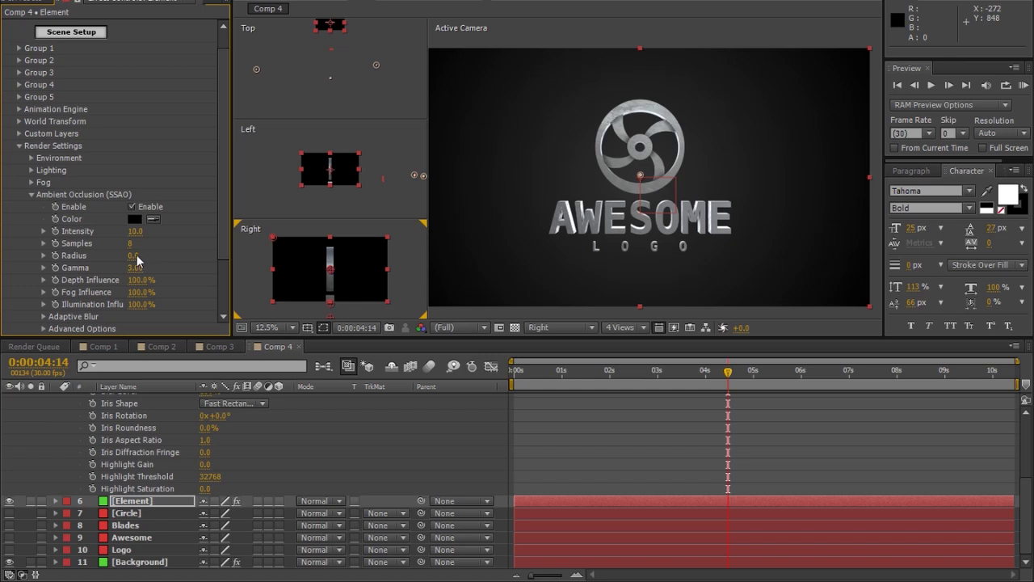
pyautogui.press('KP_0')
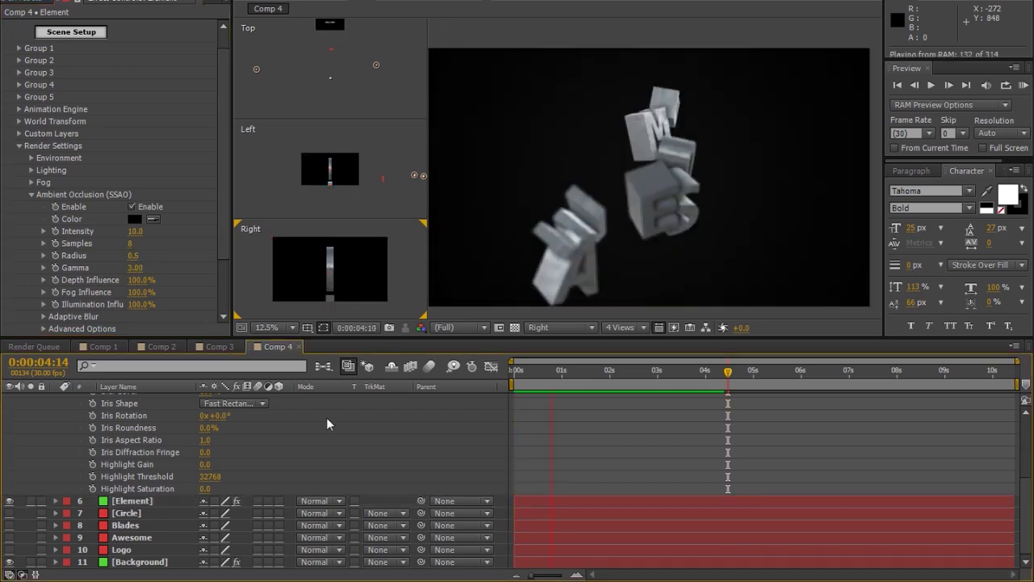